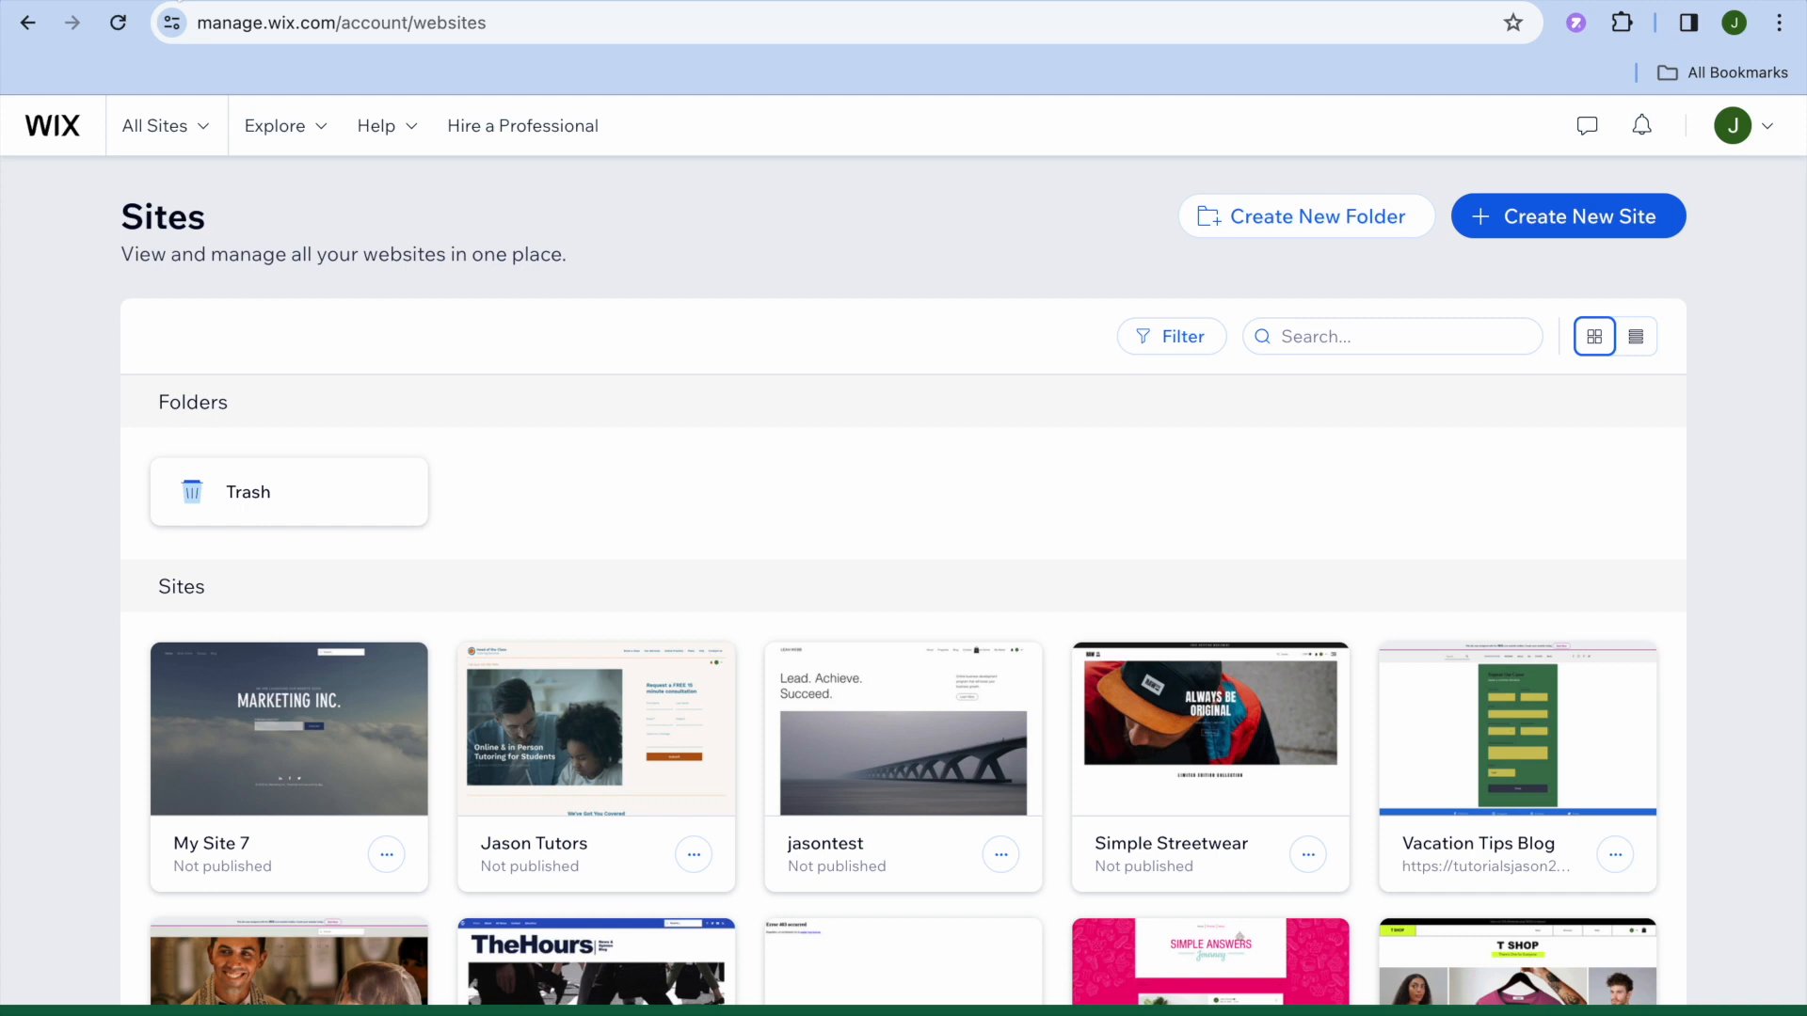
- Start creating a new site on the standard Wix Editor, choosing to set it up without AI
{"action": "left_click", "coordinate": [1550, 230]}
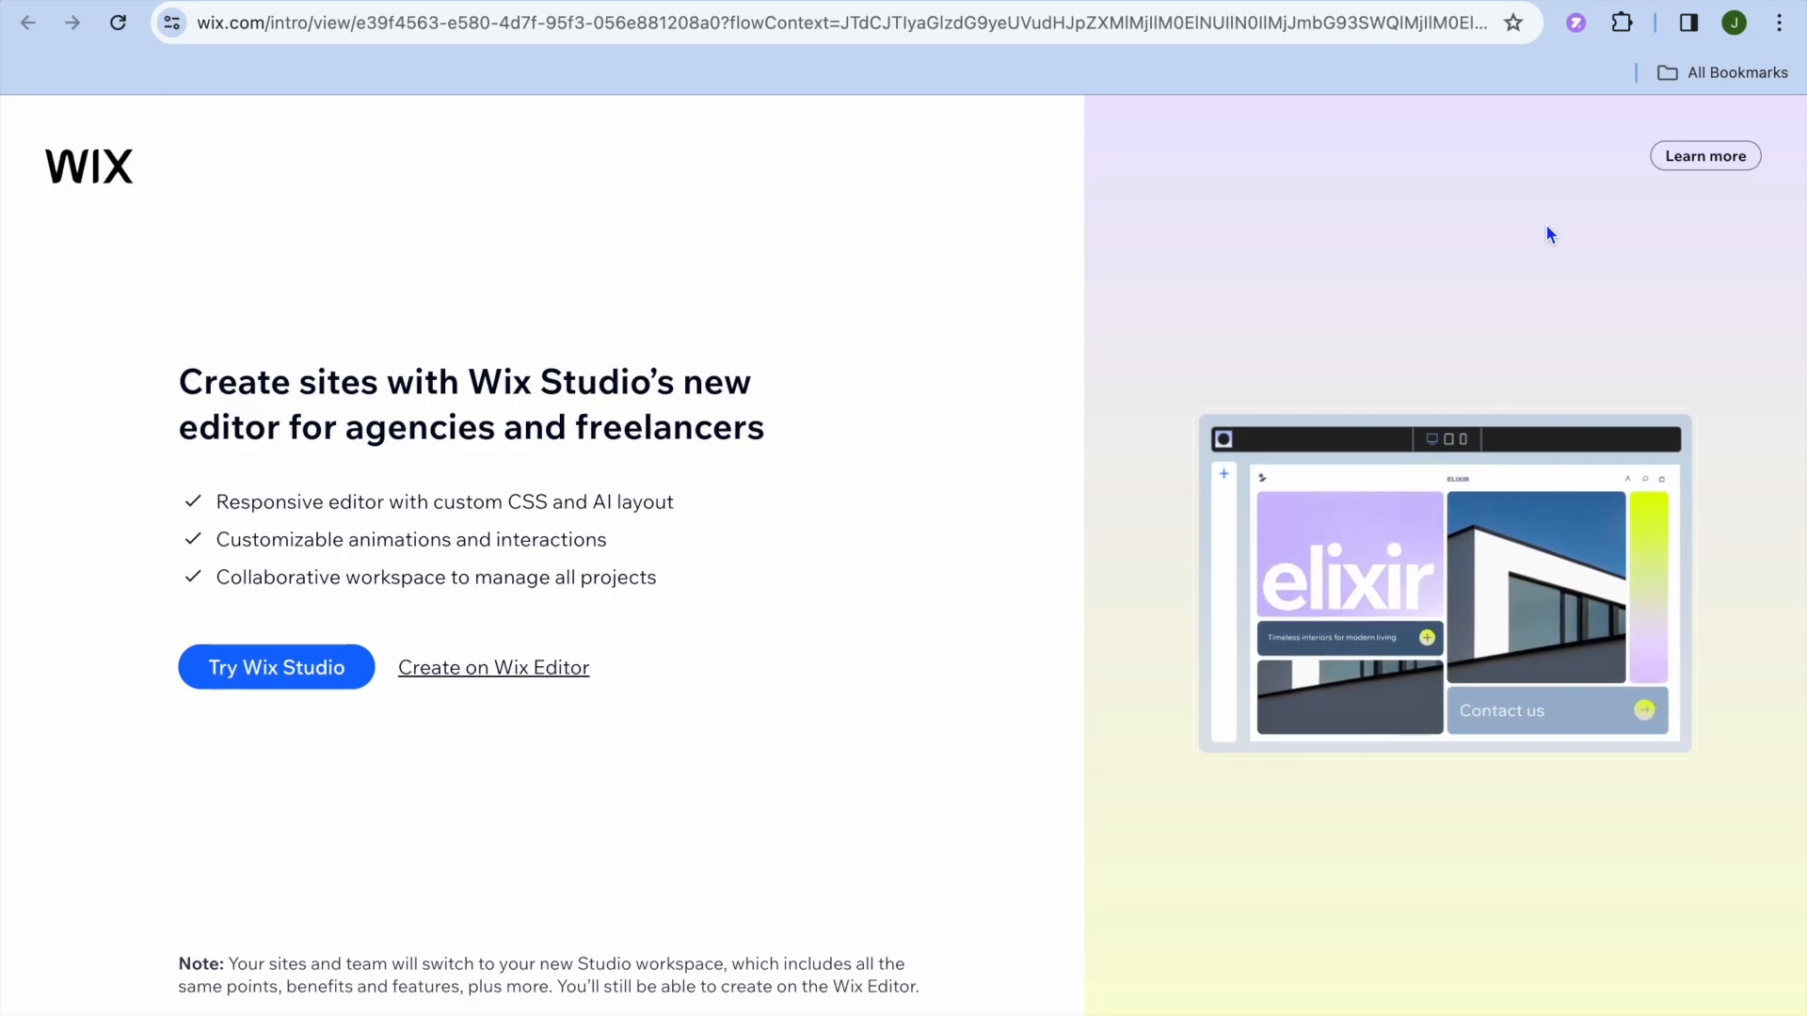
{"action": "left_click", "coordinate": [528, 668]}
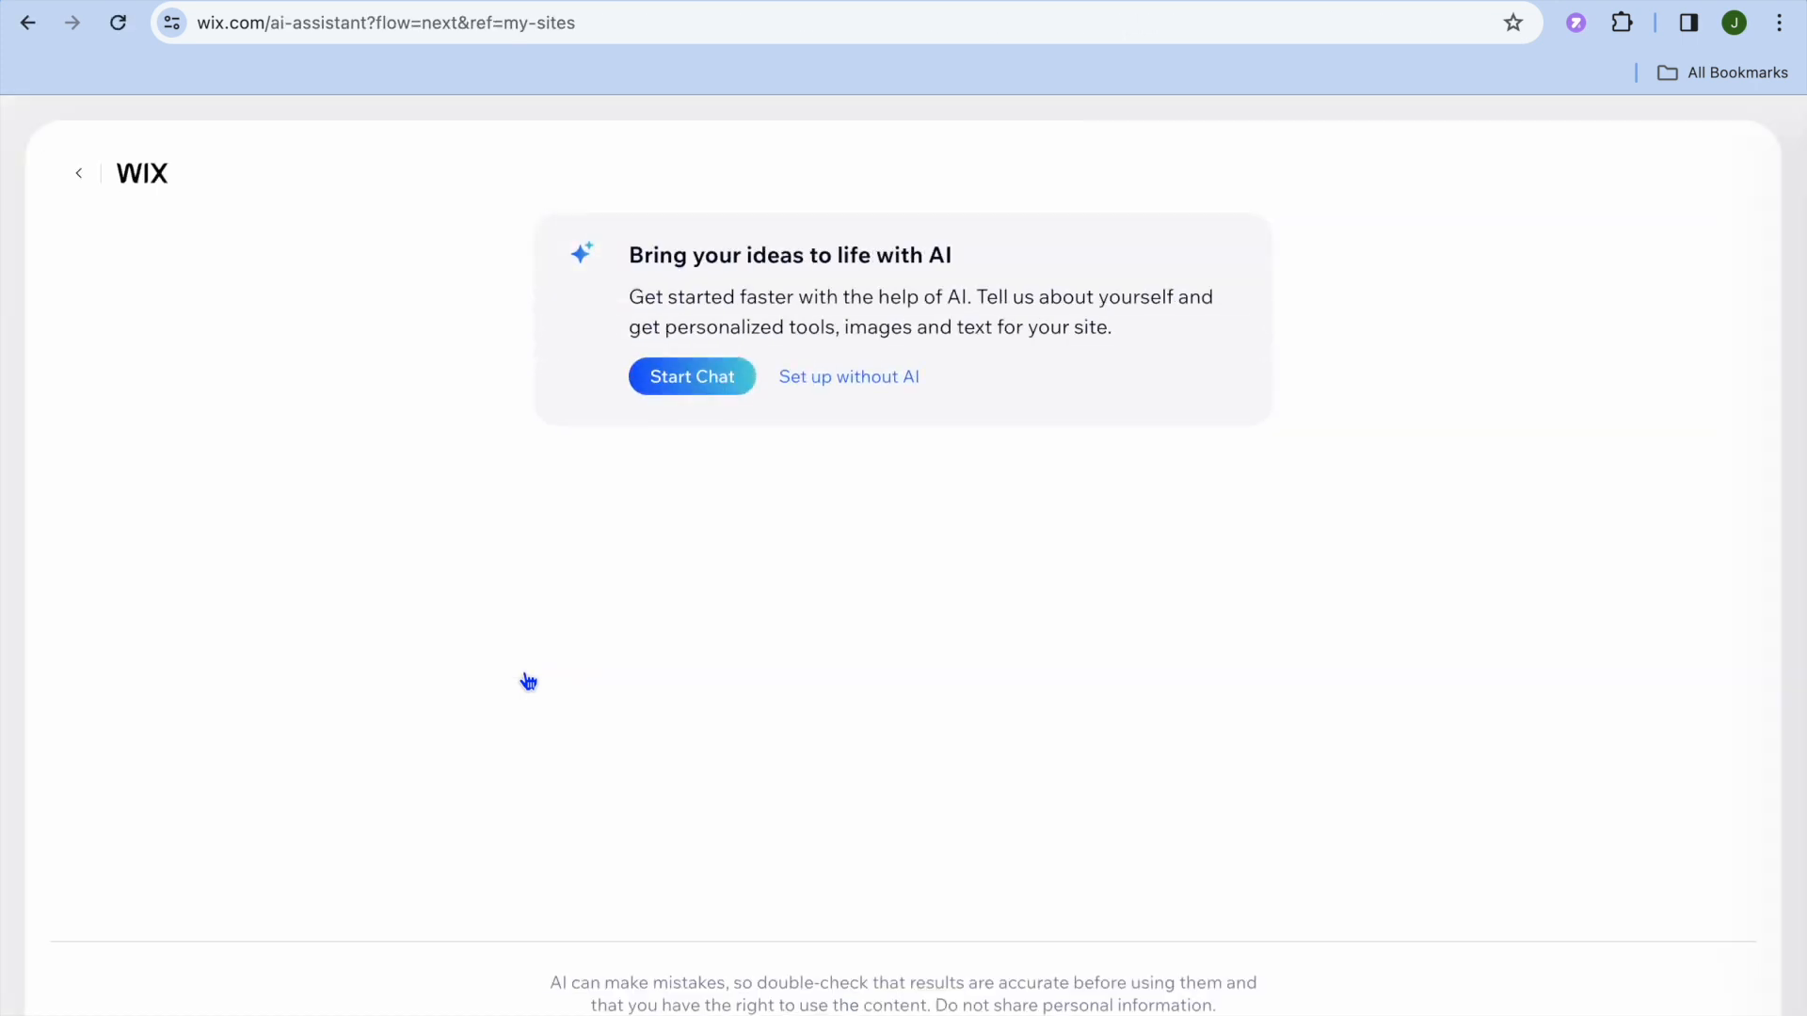
{"action": "left_click", "coordinate": [863, 379]}
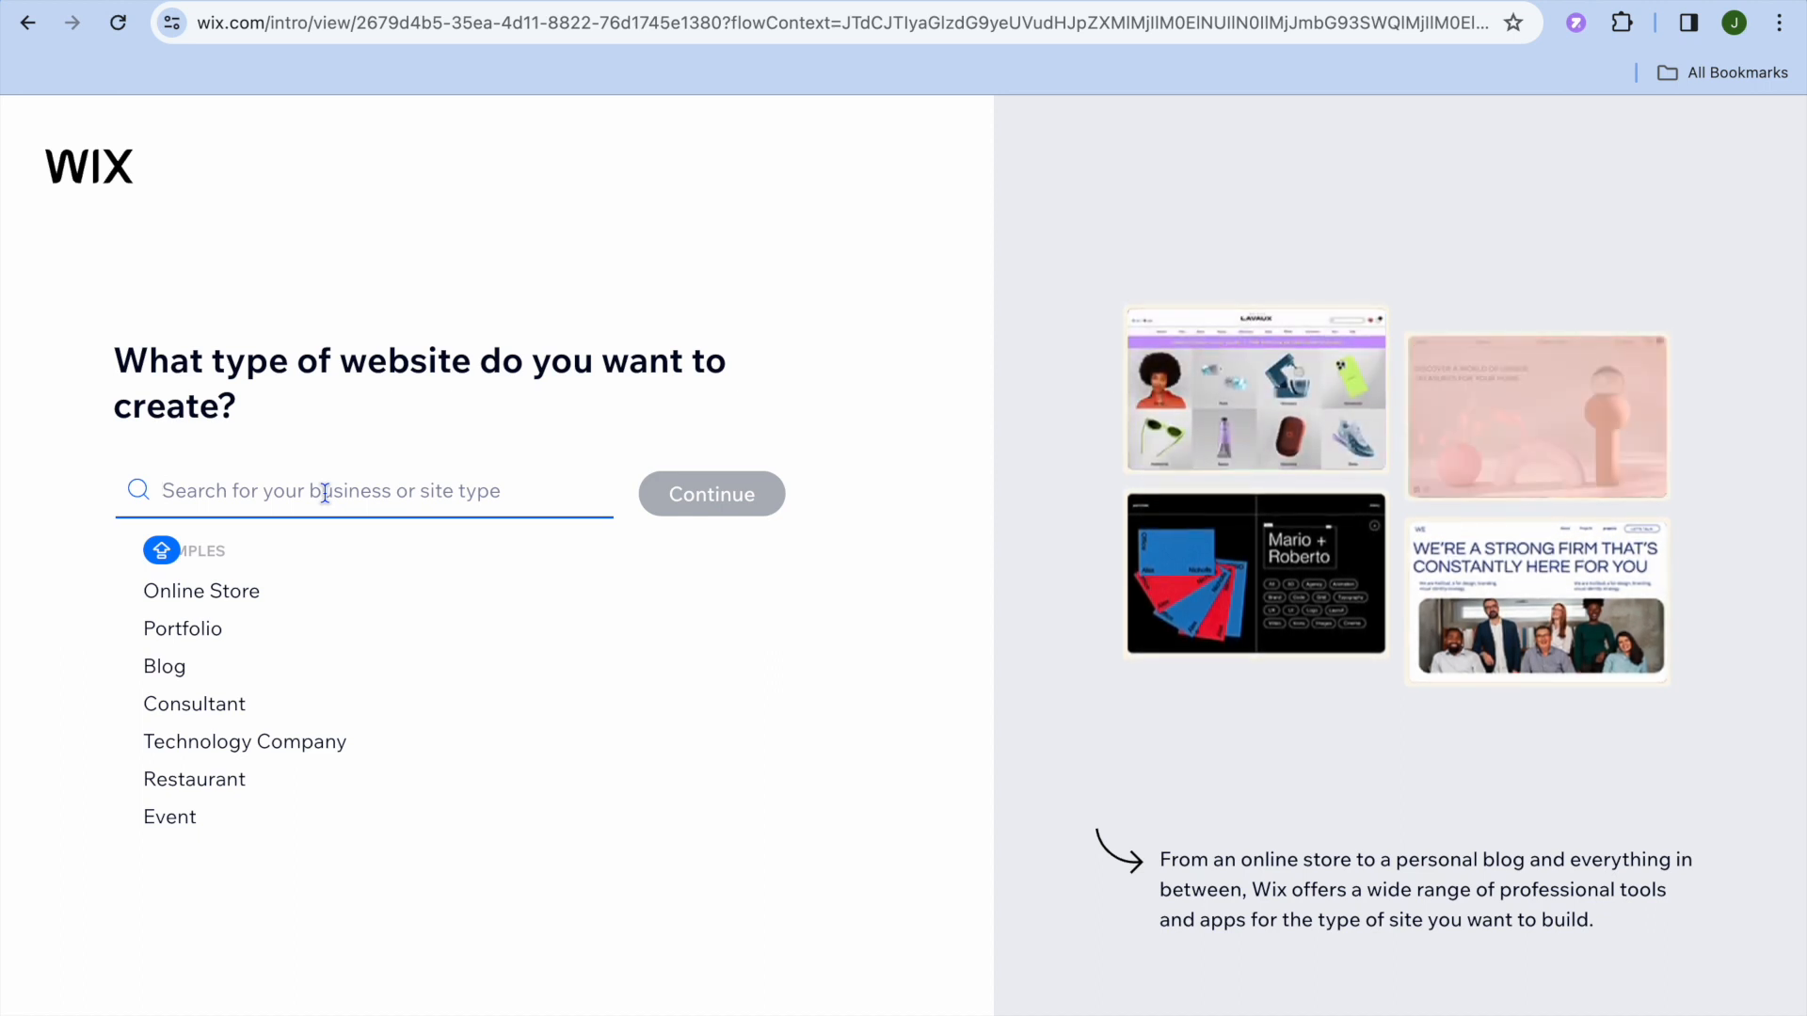
- Search the site types for "CONST" and set the new website's type to Construction Company
{"action": "type", "text": "CONST"}
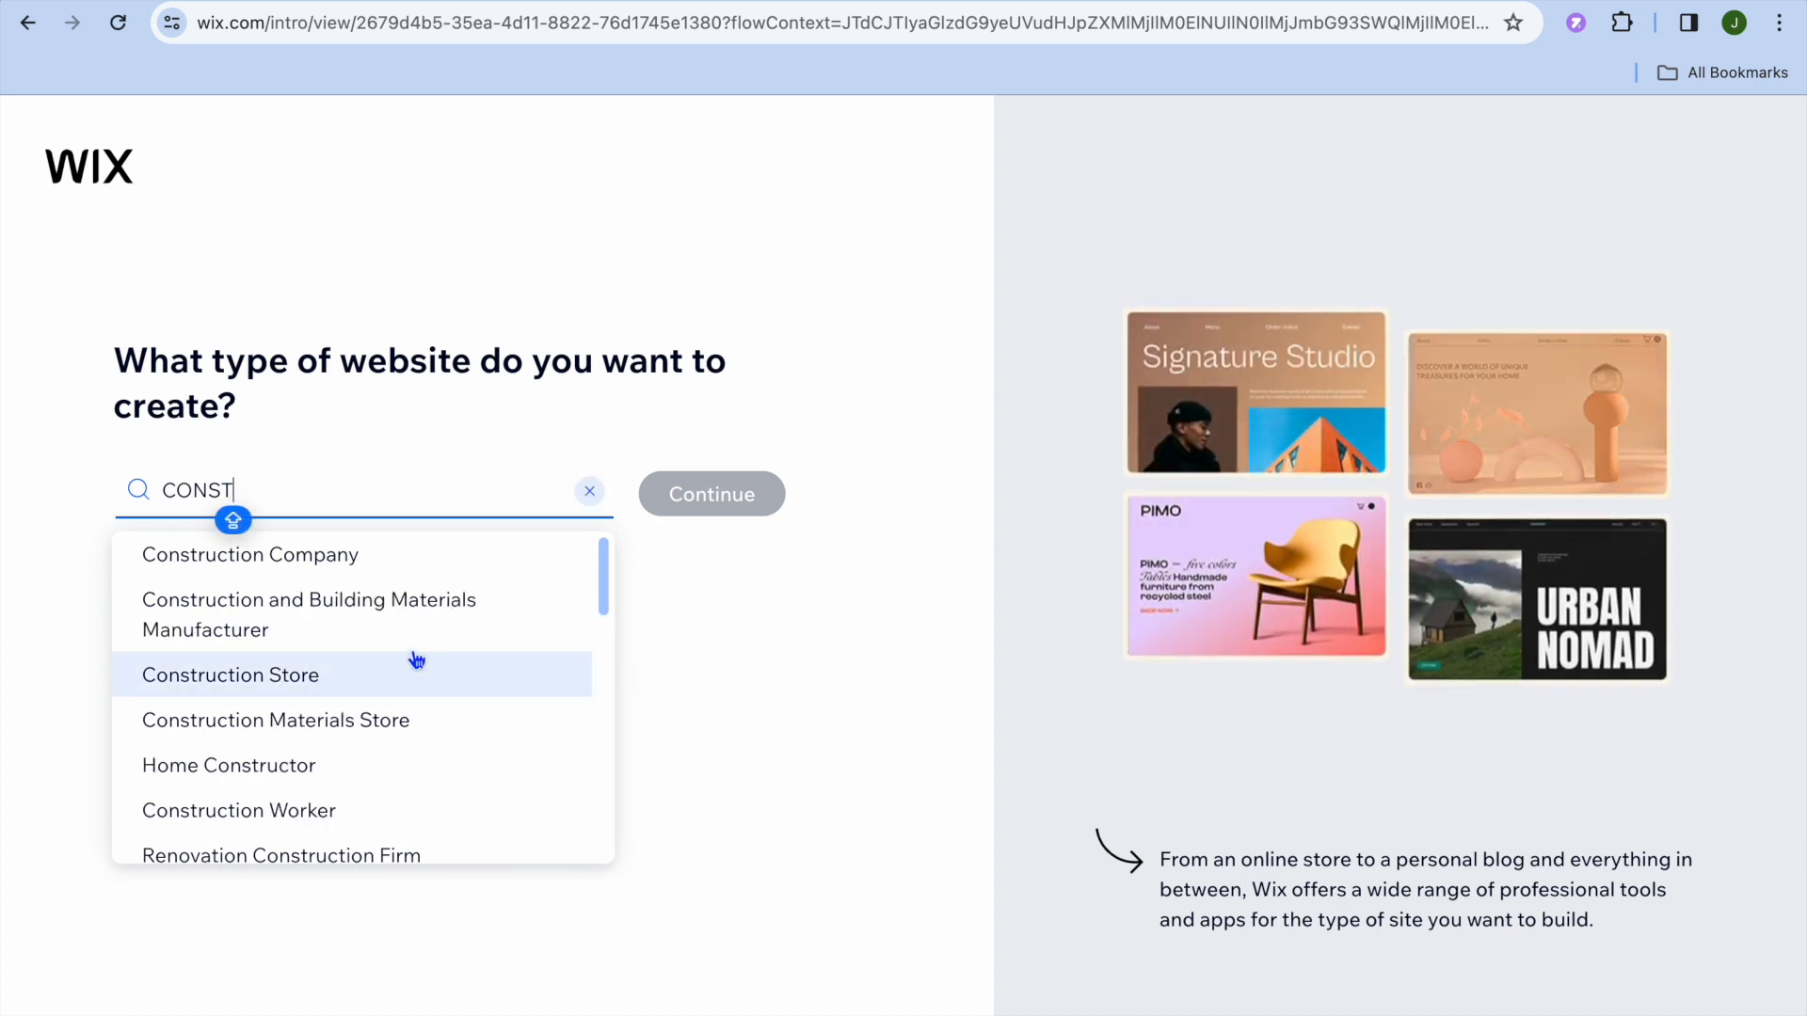
{"action": "scroll", "coordinate": [409, 635], "scroll_direction": "down", "scroll_amount": 1}
{"action": "scroll", "coordinate": [412, 640], "scroll_direction": "down", "scroll_amount": 3}
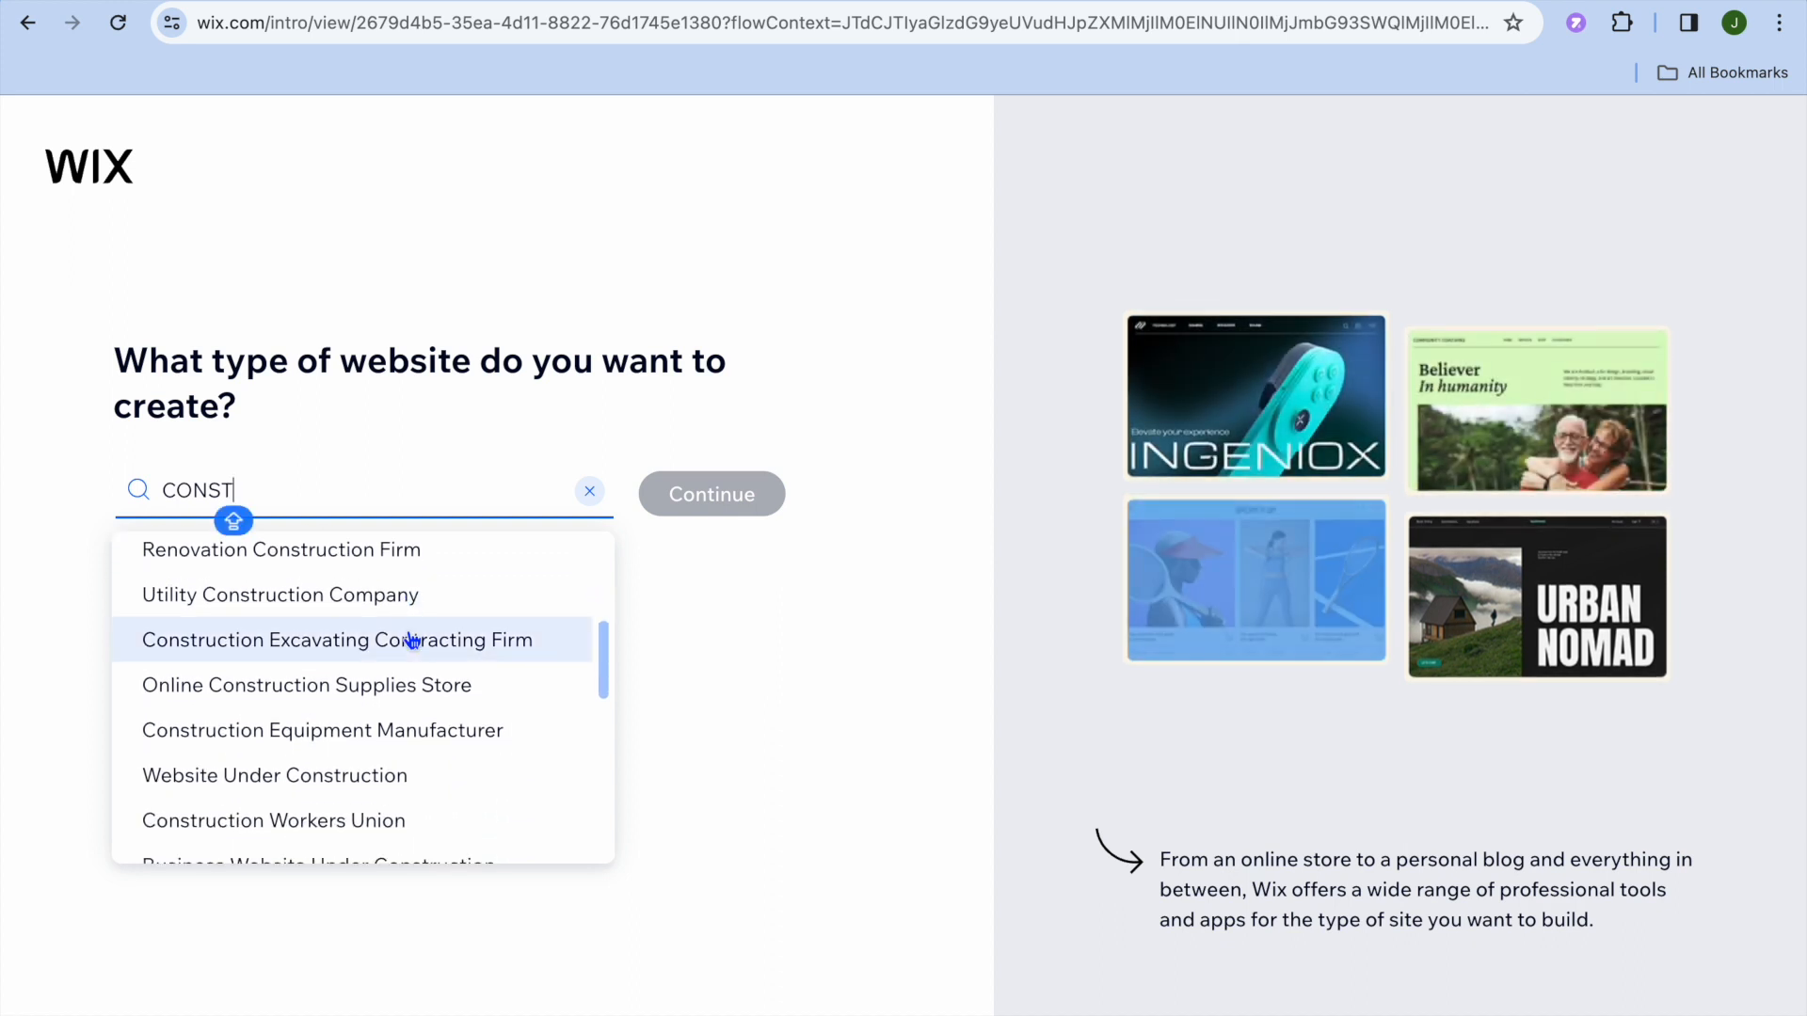
{"action": "scroll", "coordinate": [412, 640], "scroll_direction": "down", "scroll_amount": 5}
{"action": "scroll", "coordinate": [412, 640], "scroll_direction": "up", "scroll_amount": 1}
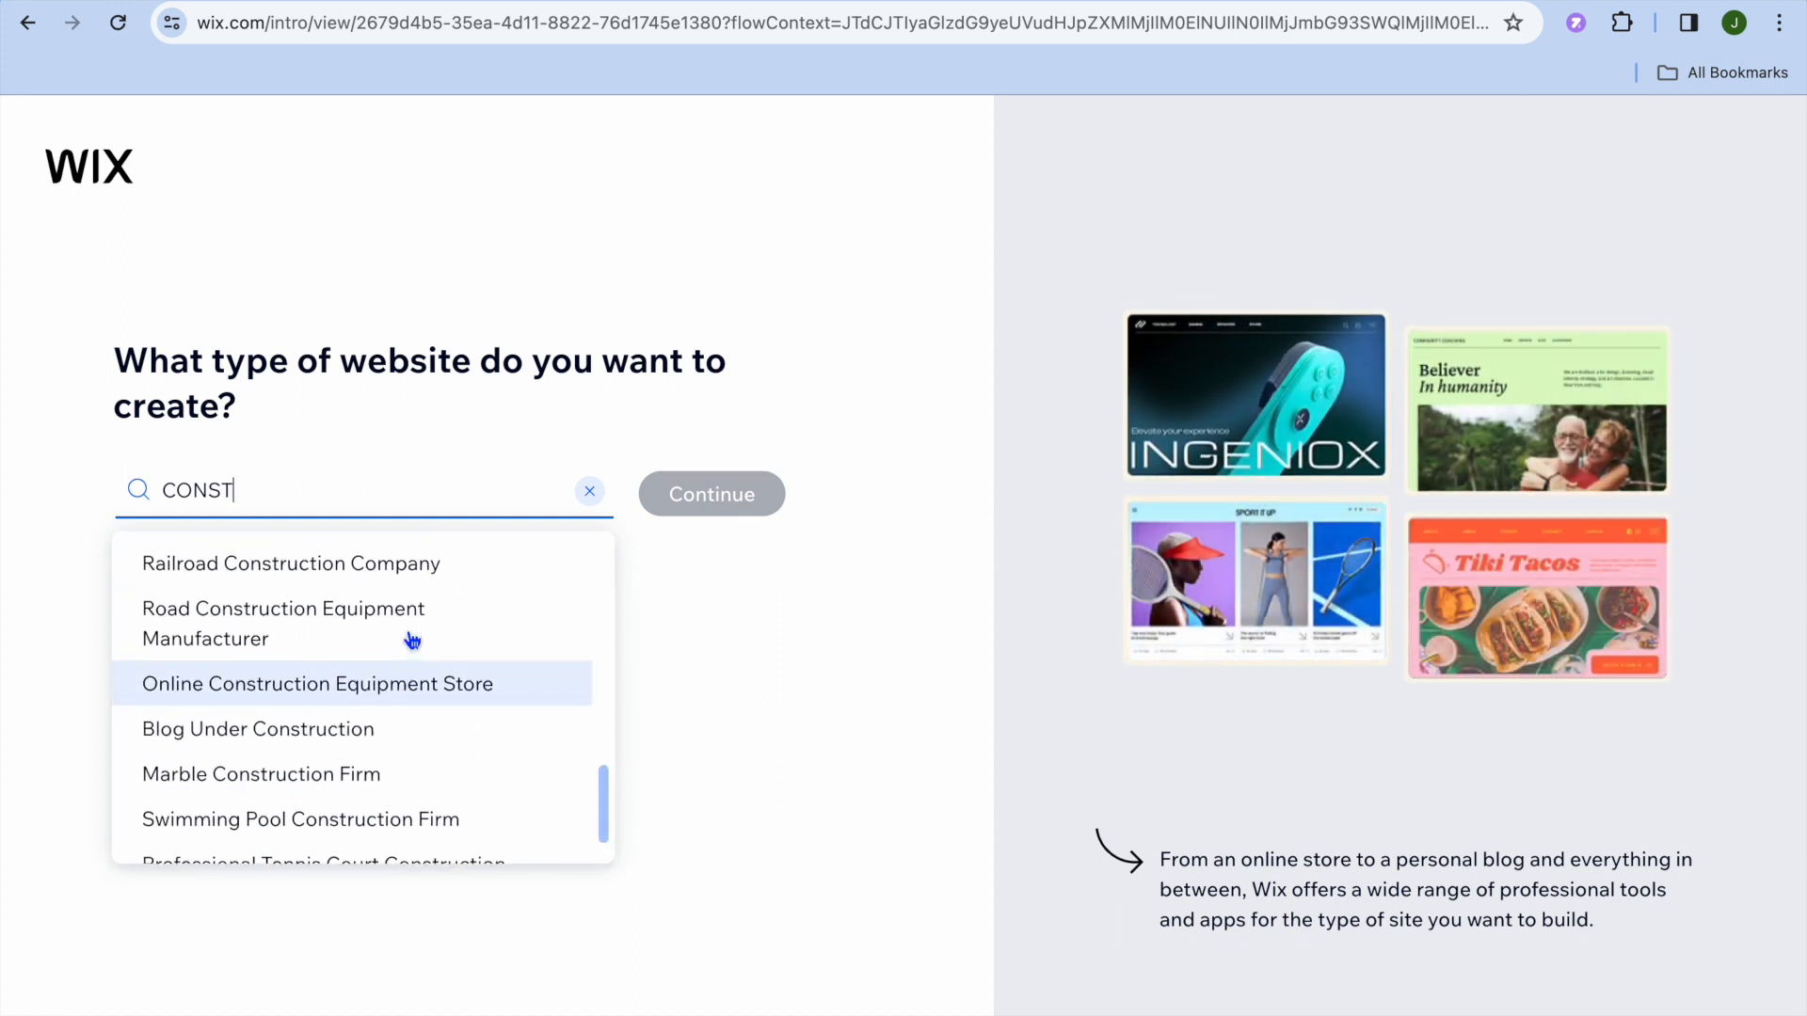
{"action": "scroll", "coordinate": [413, 640], "scroll_direction": "up", "scroll_amount": 10}
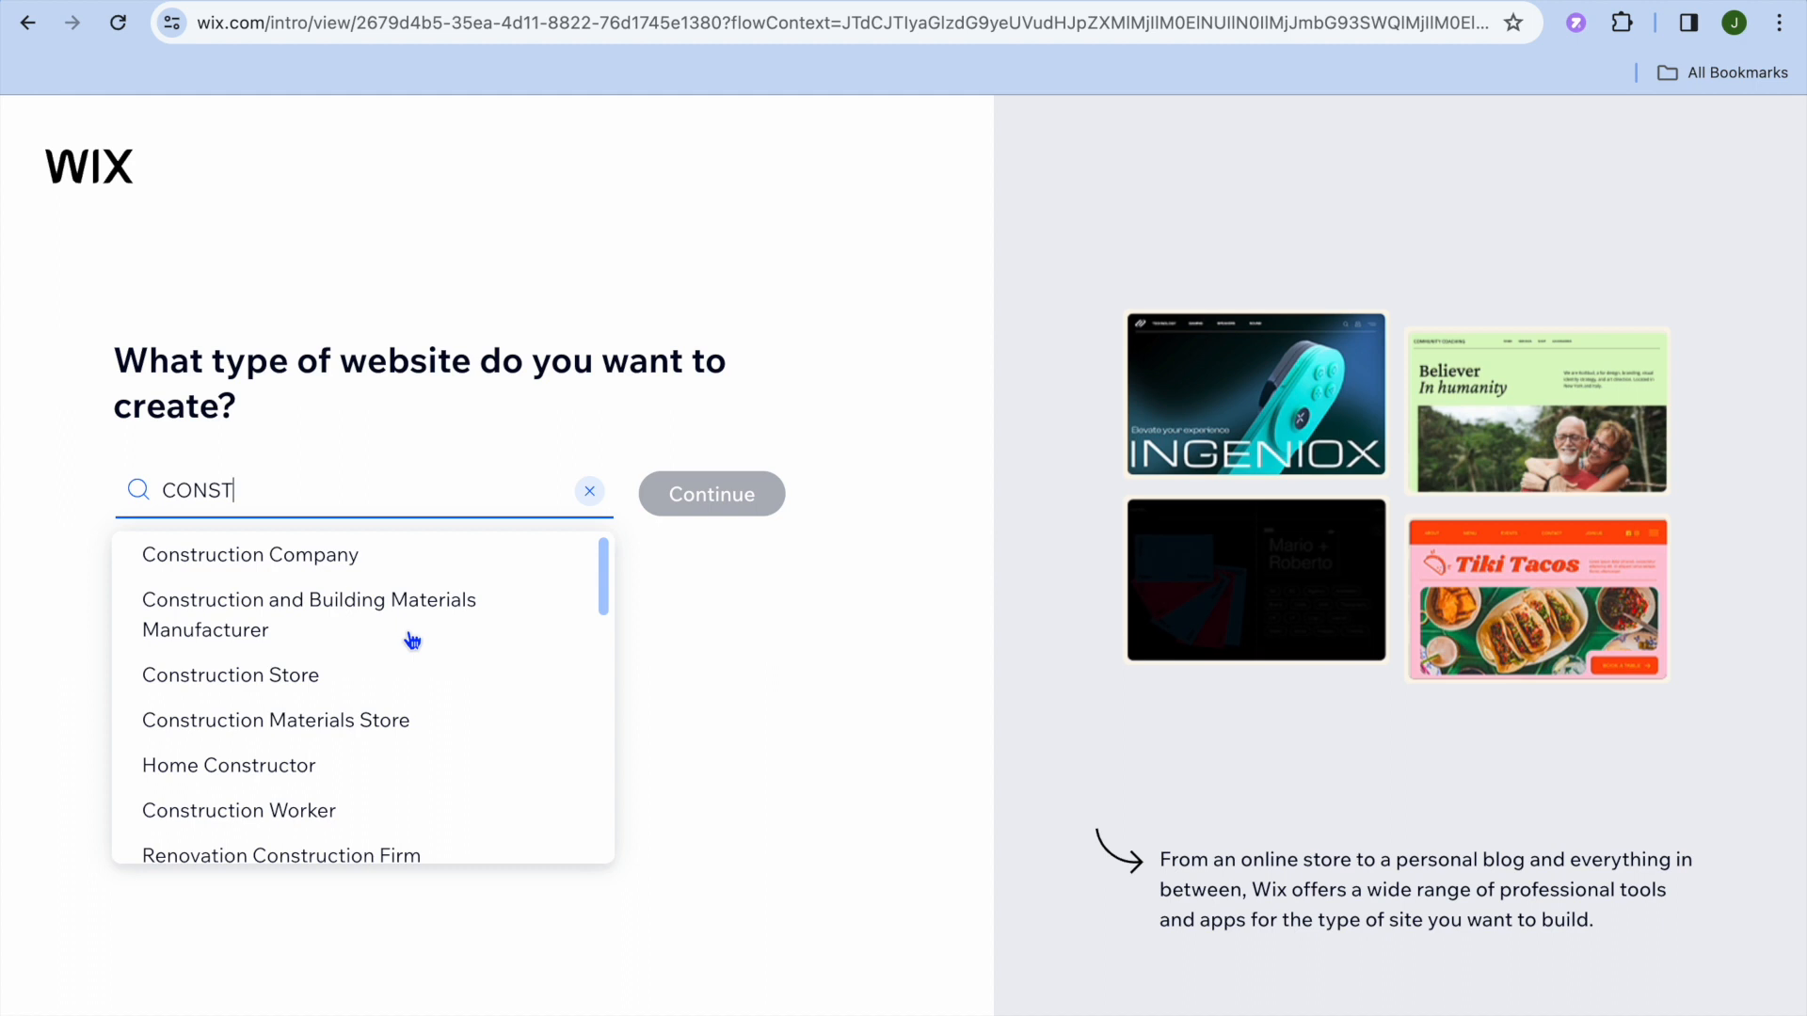
{"action": "left_click", "coordinate": [364, 572]}
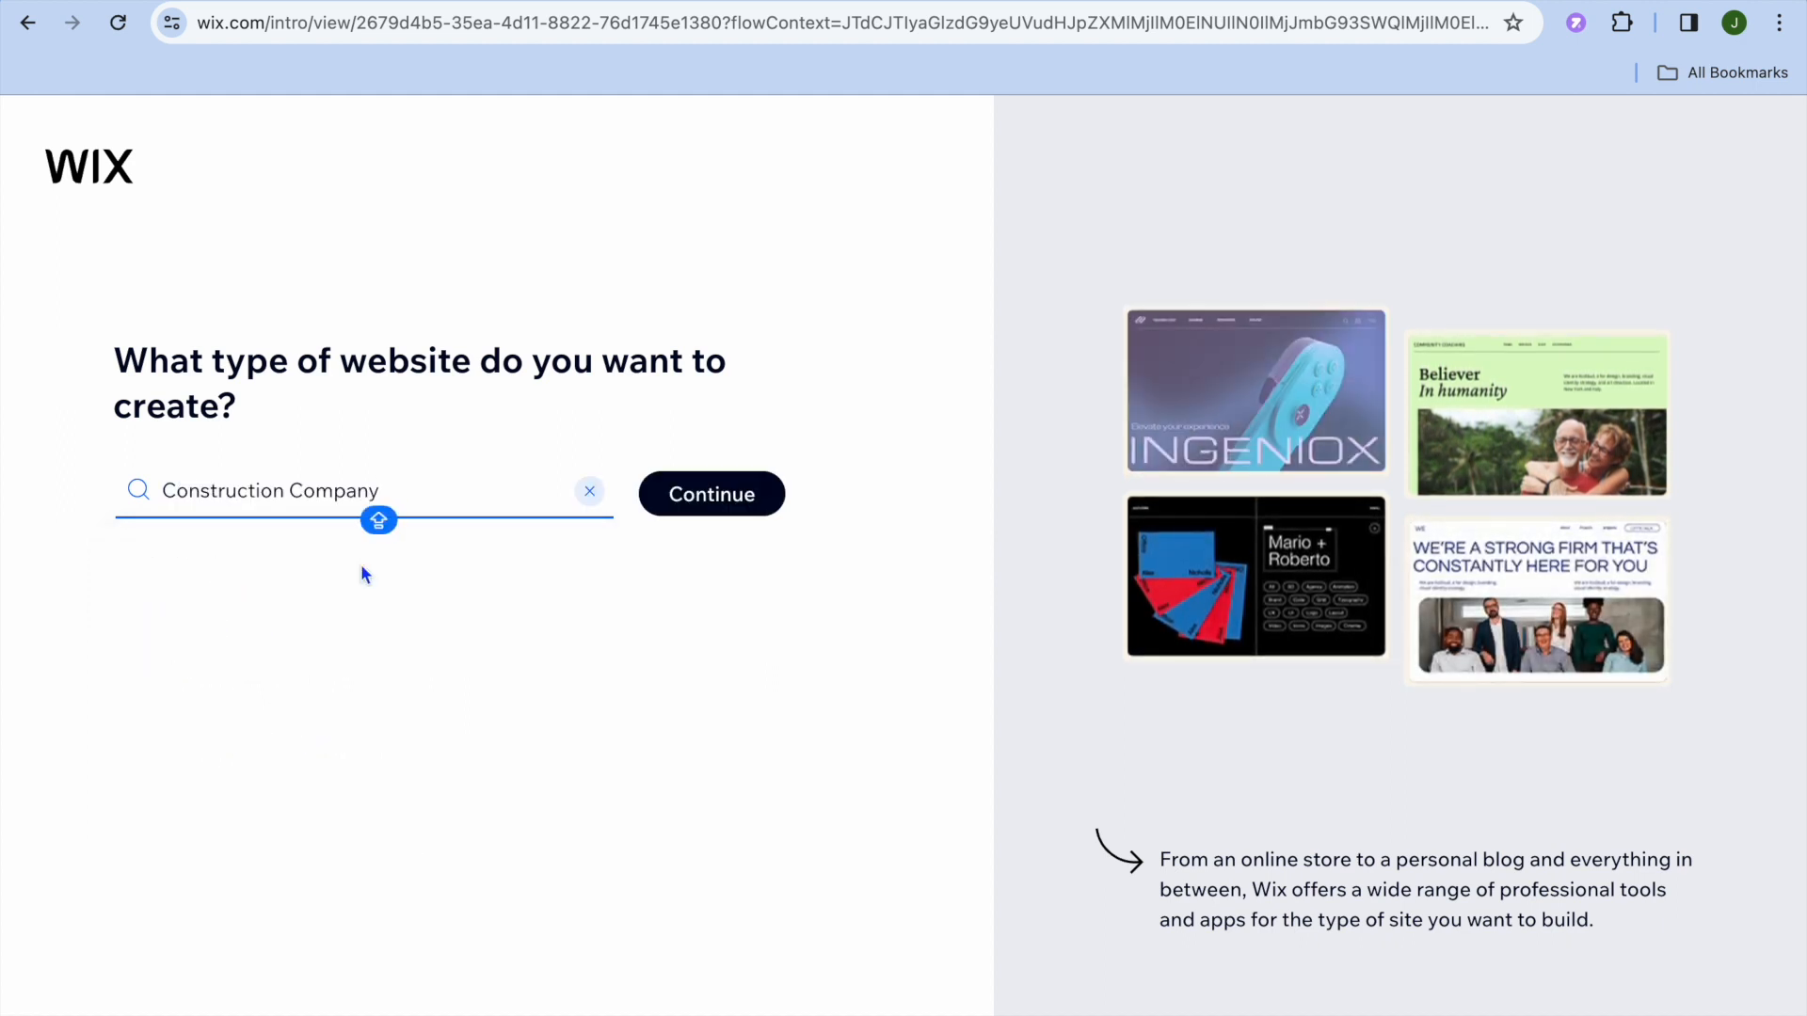
{"action": "left_click", "coordinate": [712, 506]}
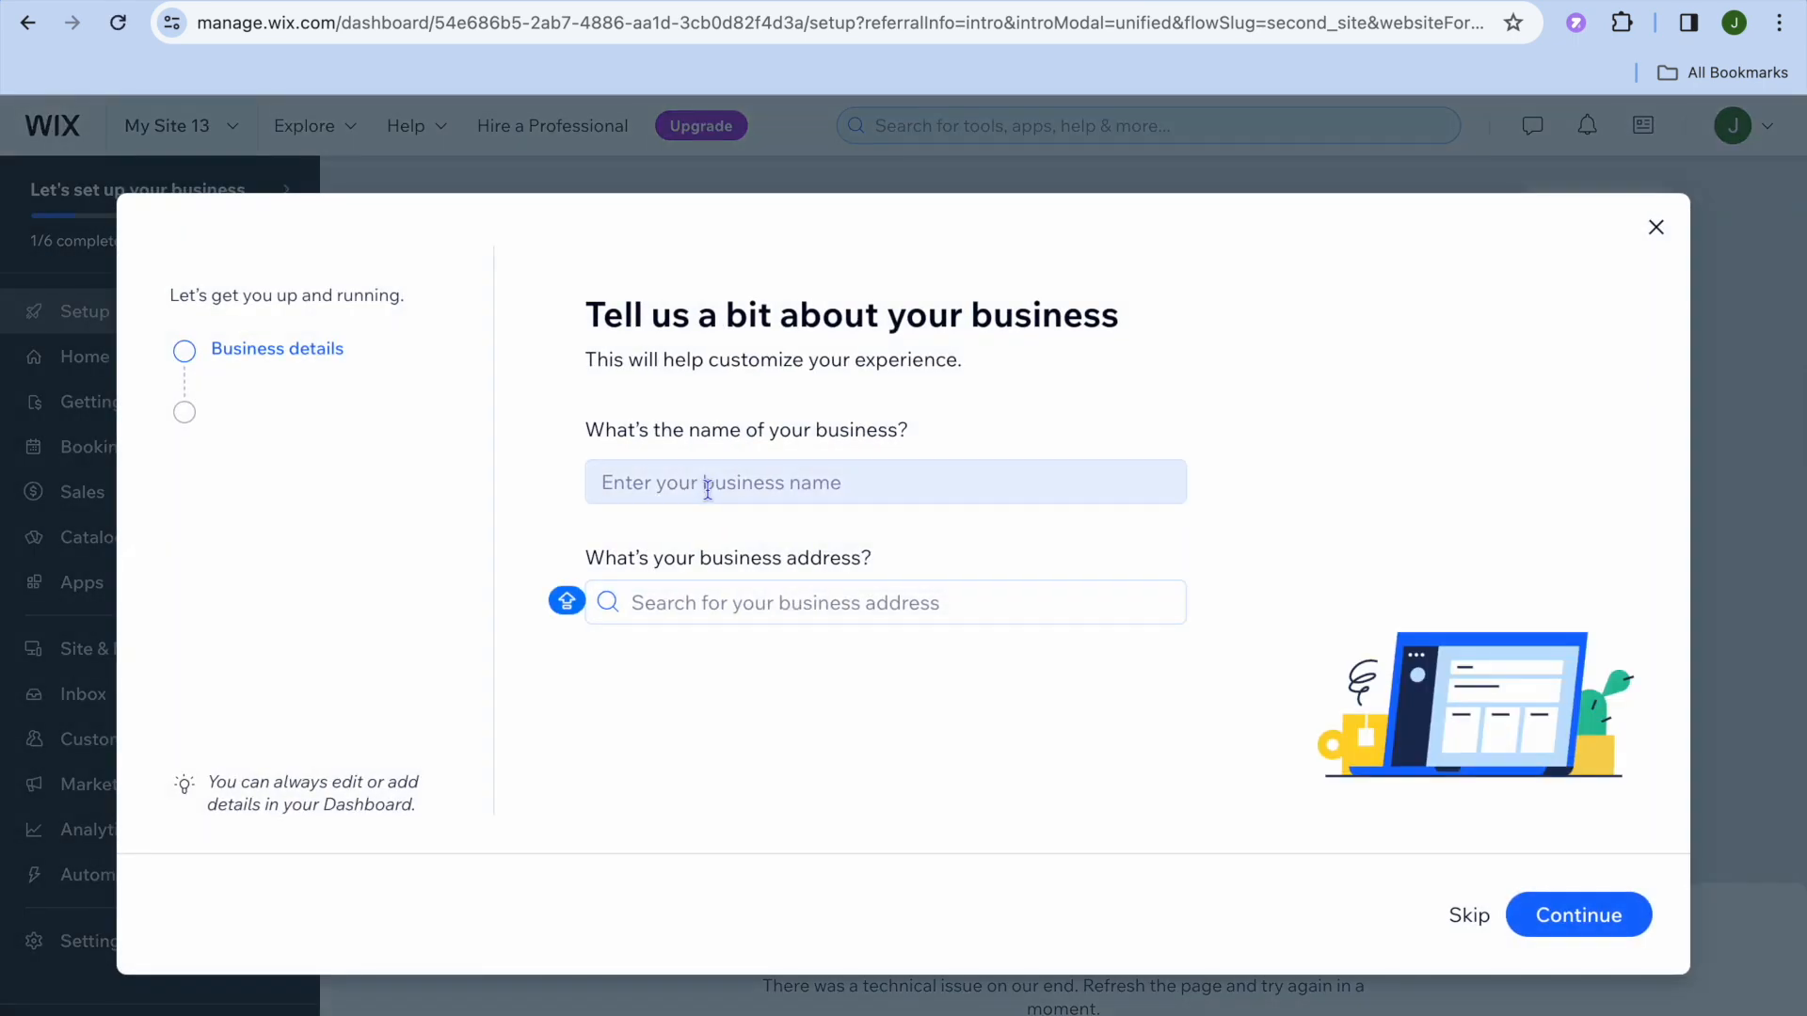
- Enter the business name in the business details and continue with the address left blank
{"action": "left_click", "coordinate": [708, 490]}
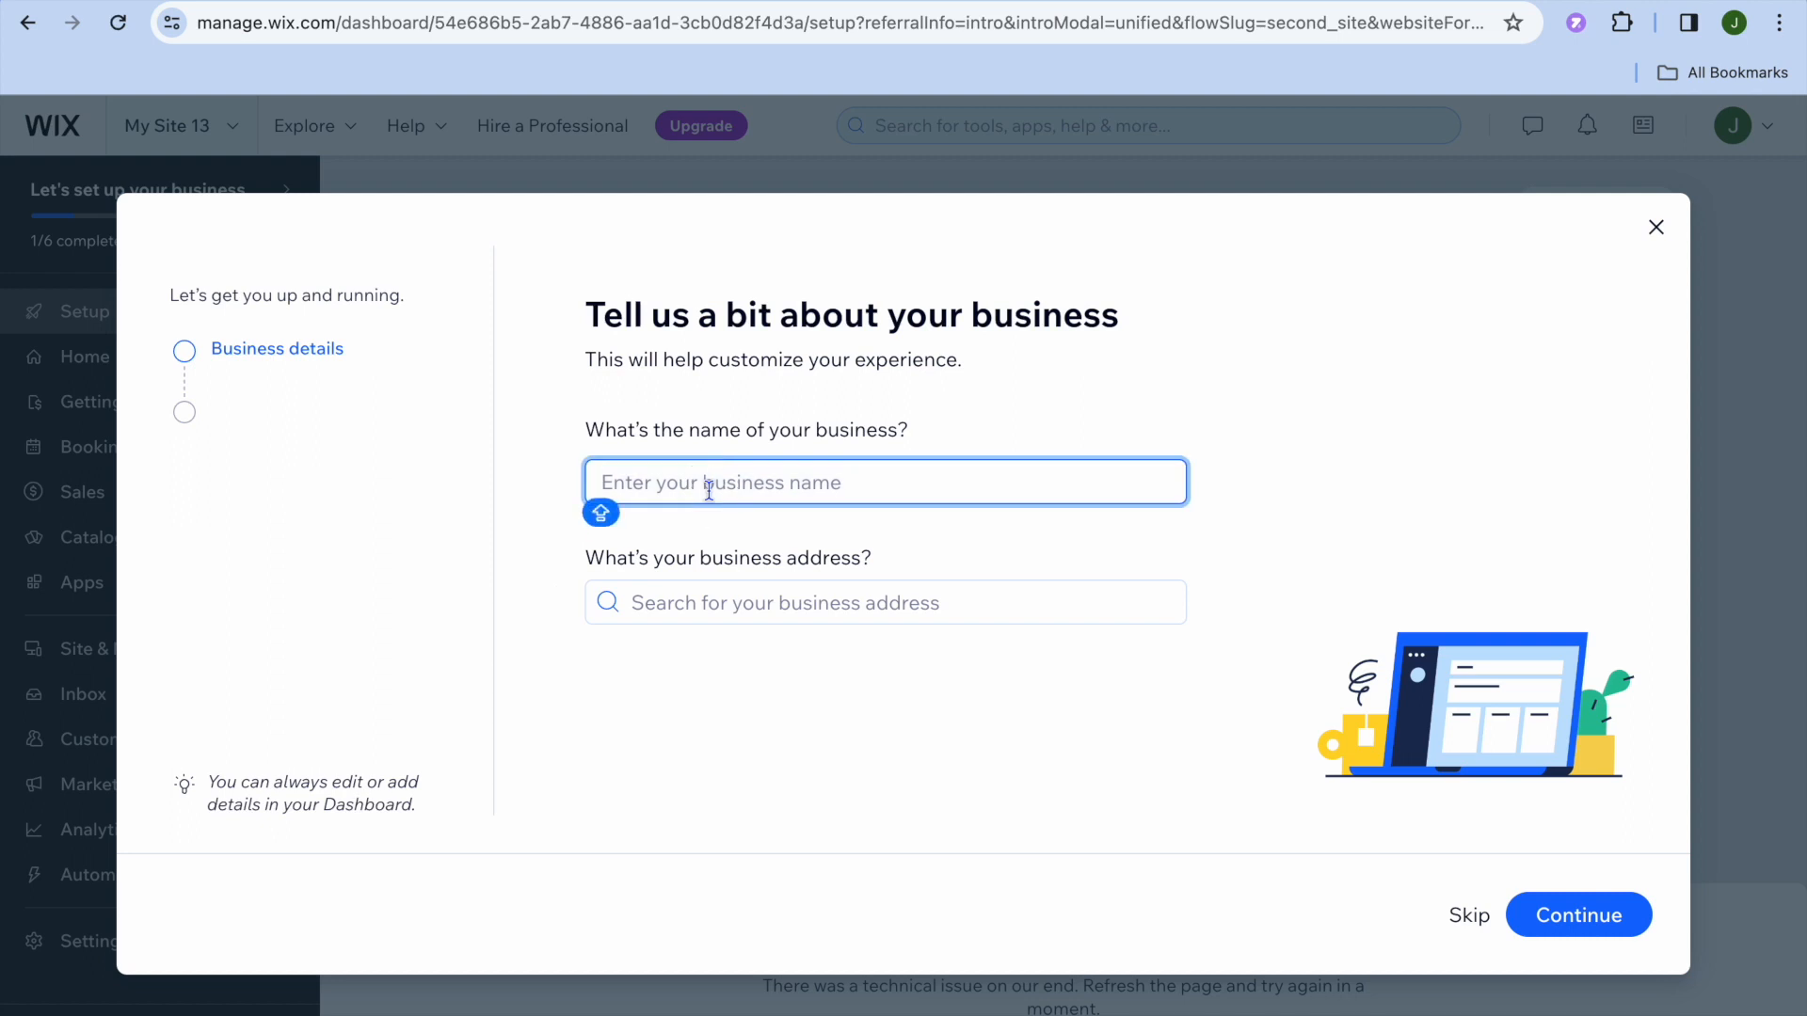
{"action": "type", "text": "JASO"}
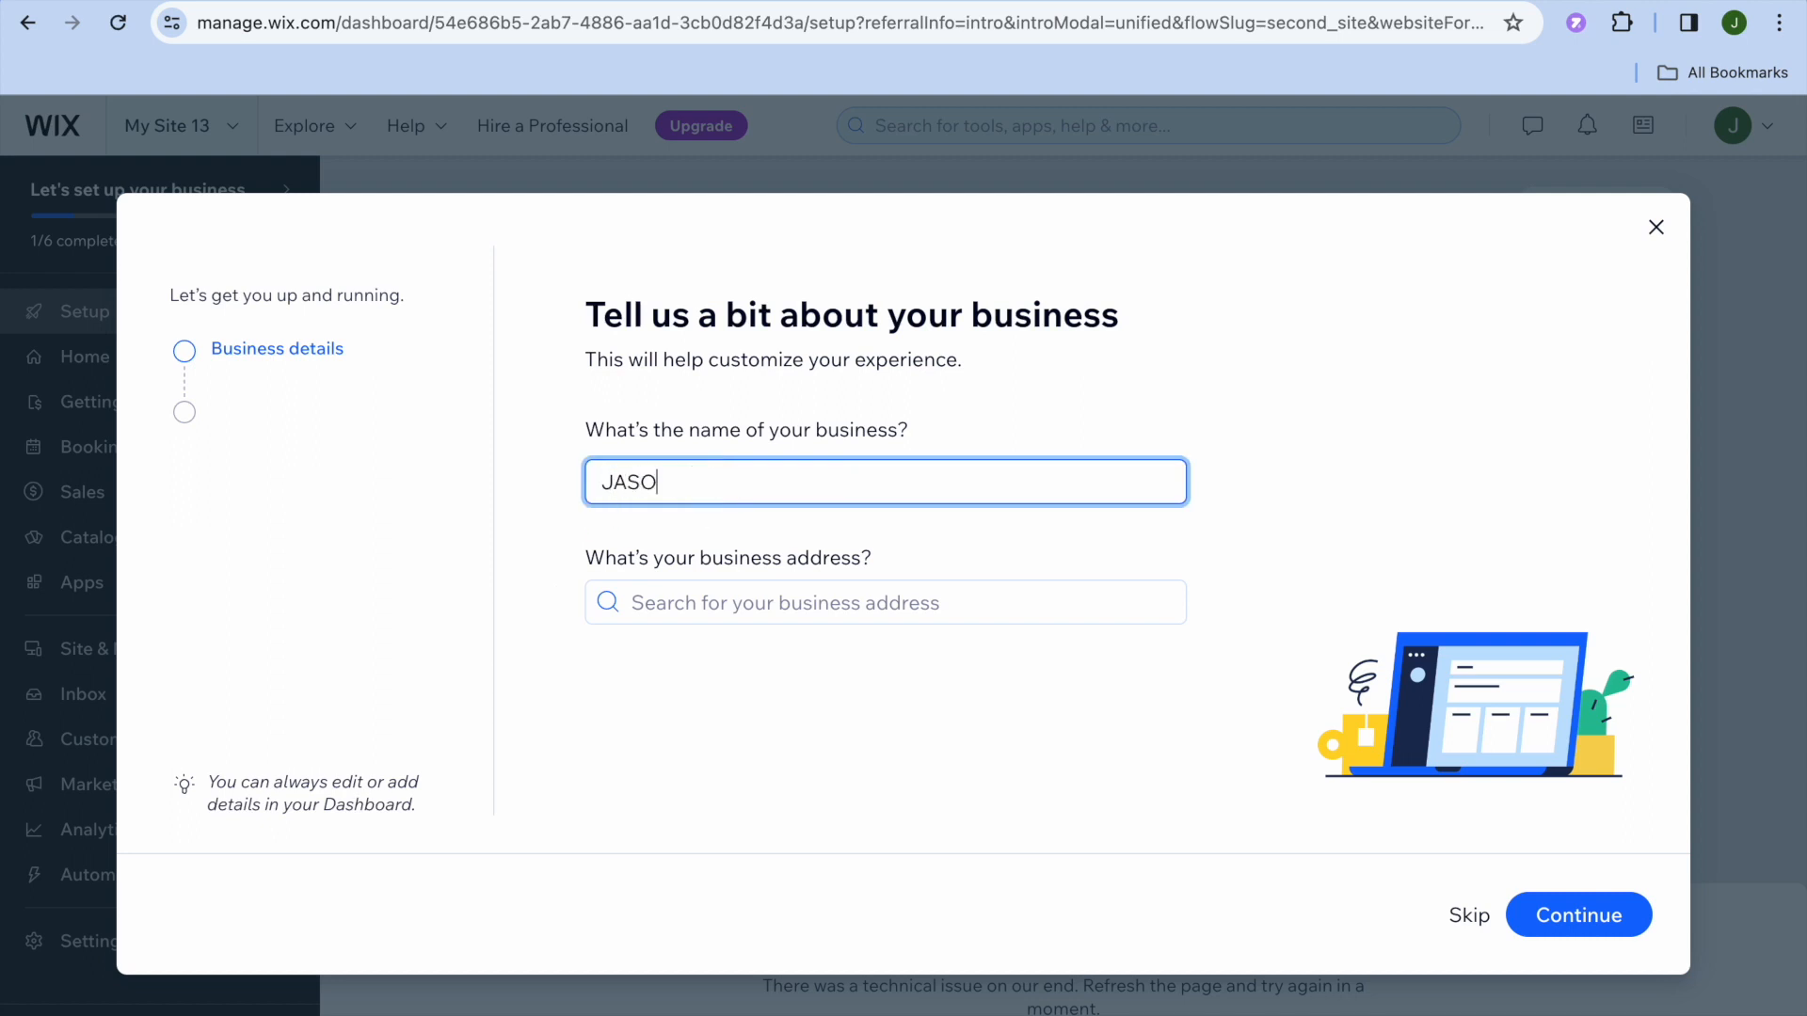
{"action": "type", "text": "N C"}
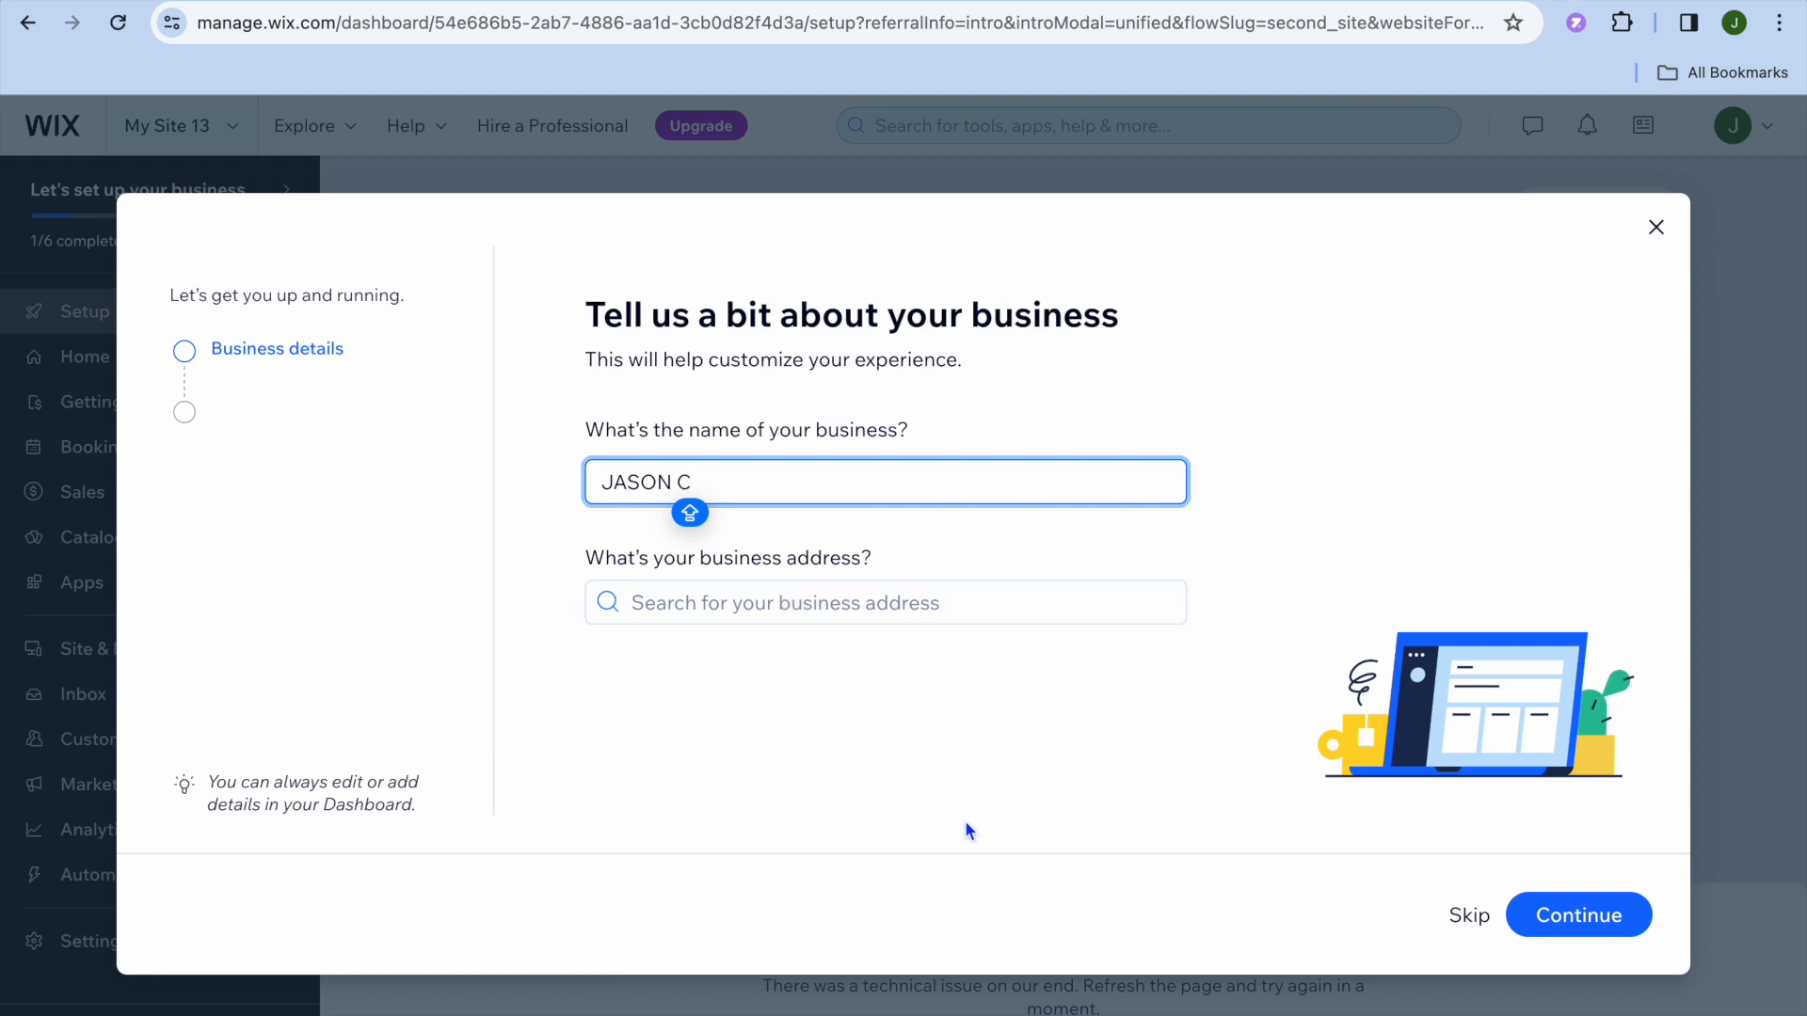
{"action": "left_click", "coordinate": [1597, 923]}
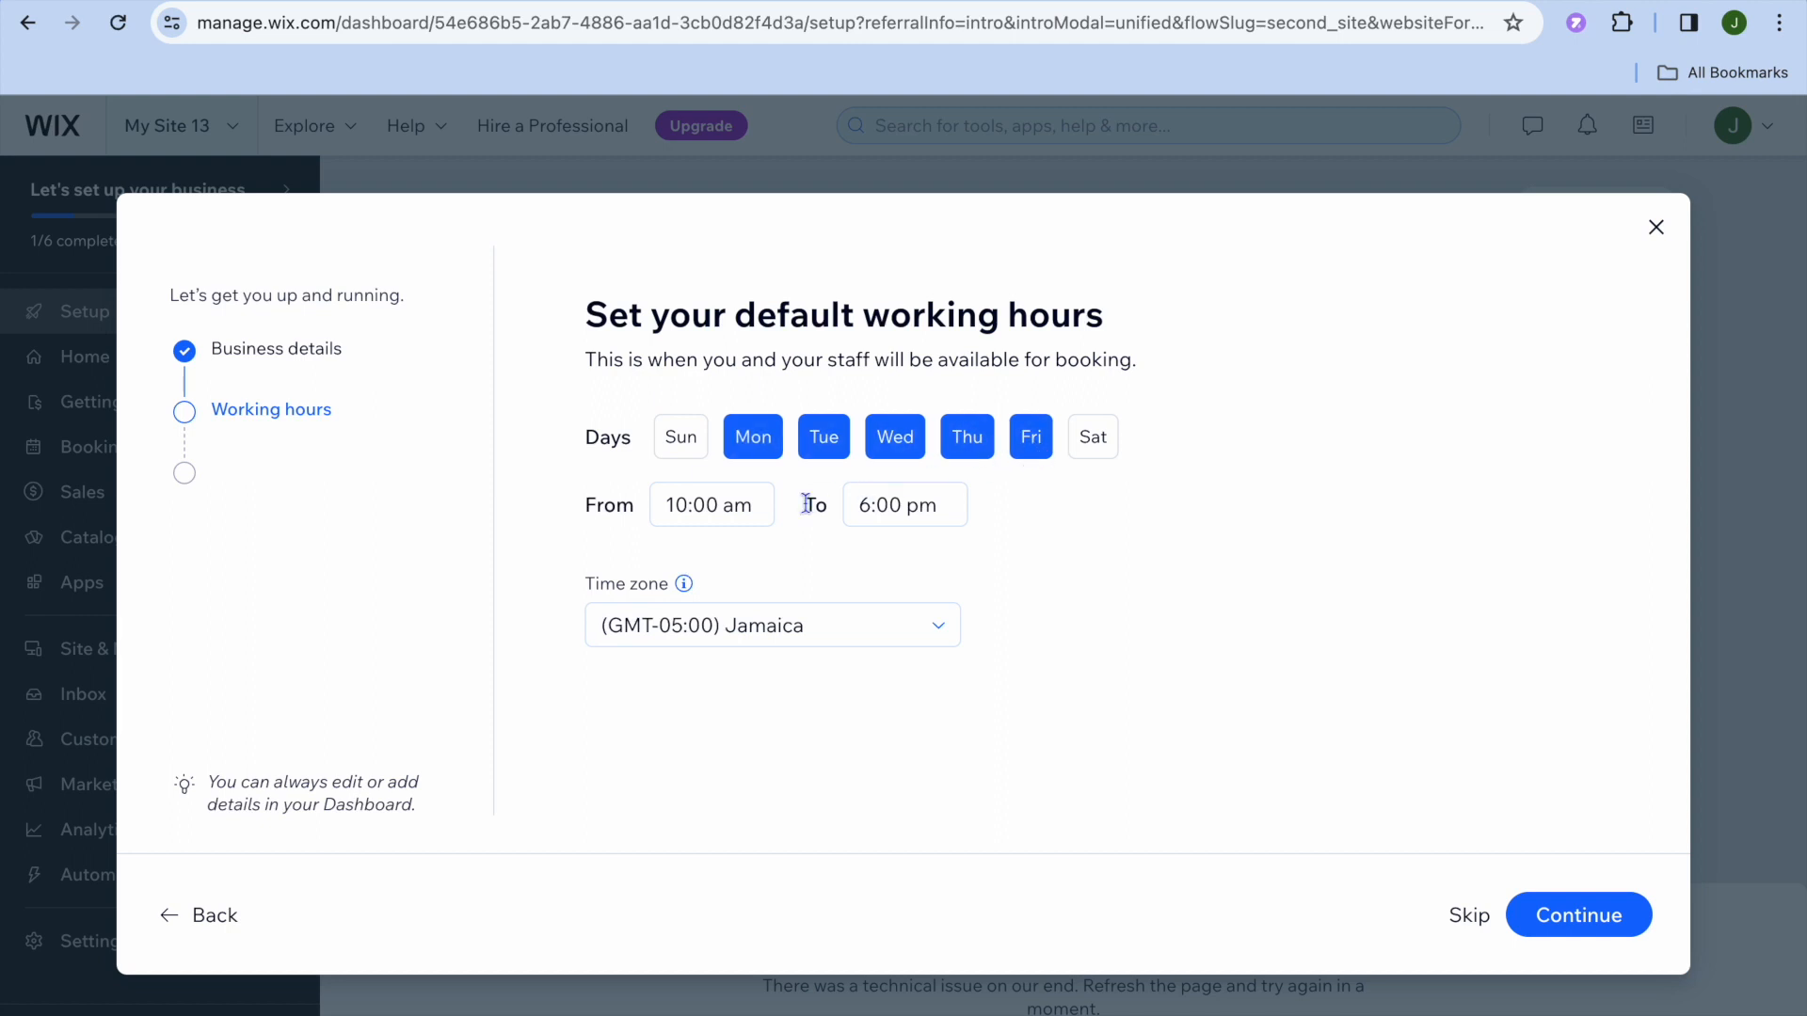
- Set the default working hours from 9:00 am to 5:00 pm, keeping Monday to Friday, and continue to the services
{"action": "left_click", "coordinate": [739, 499]}
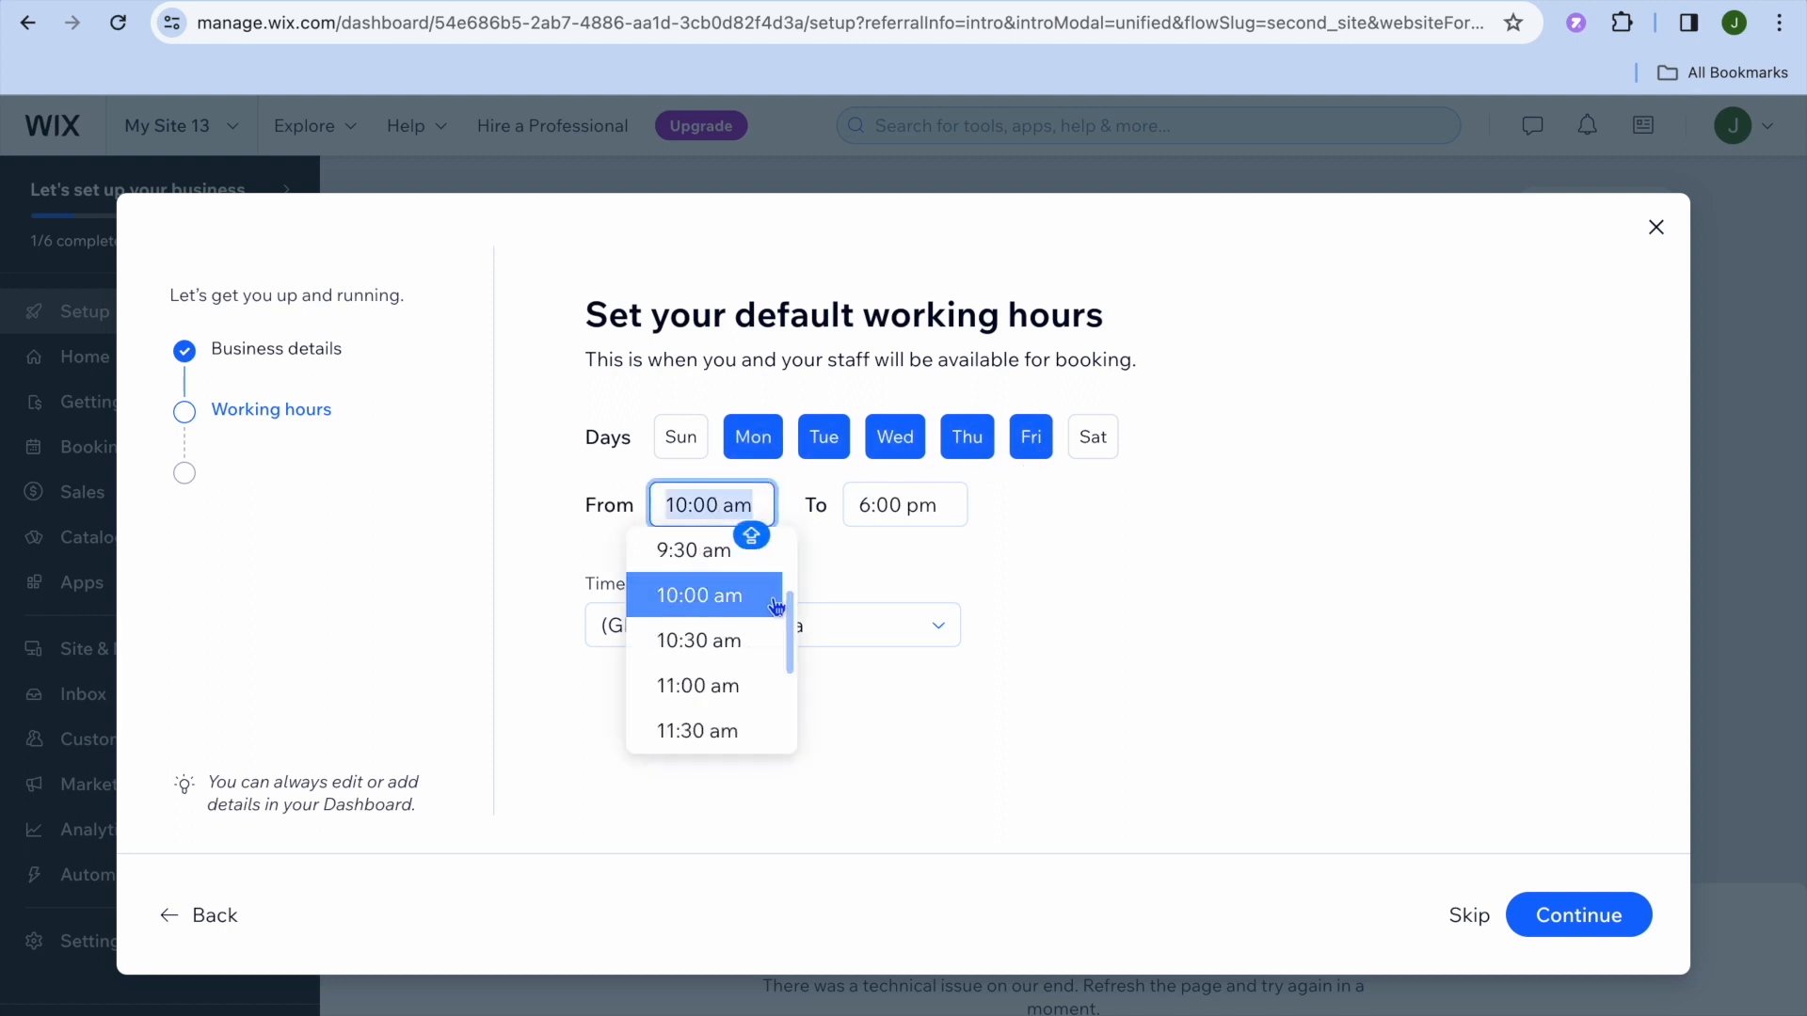
{"action": "scroll", "coordinate": [771, 659], "scroll_direction": "up", "scroll_amount": 2}
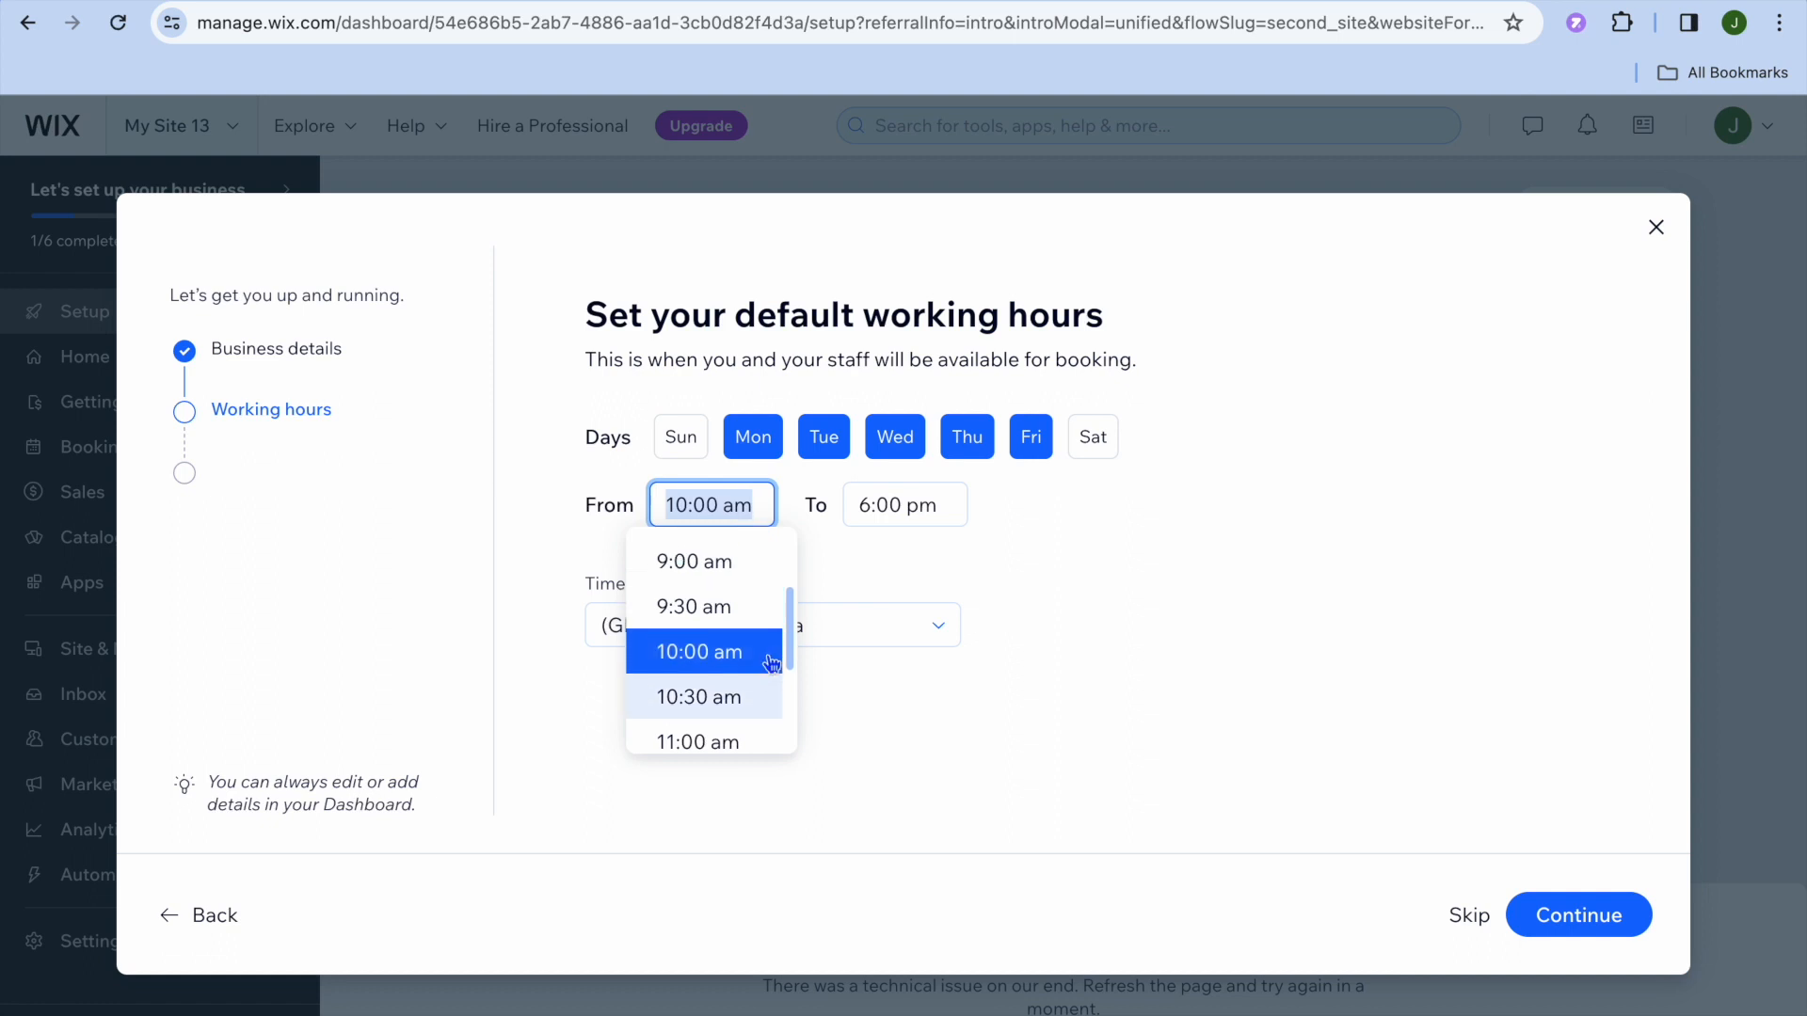
{"action": "left_click", "coordinate": [750, 609]}
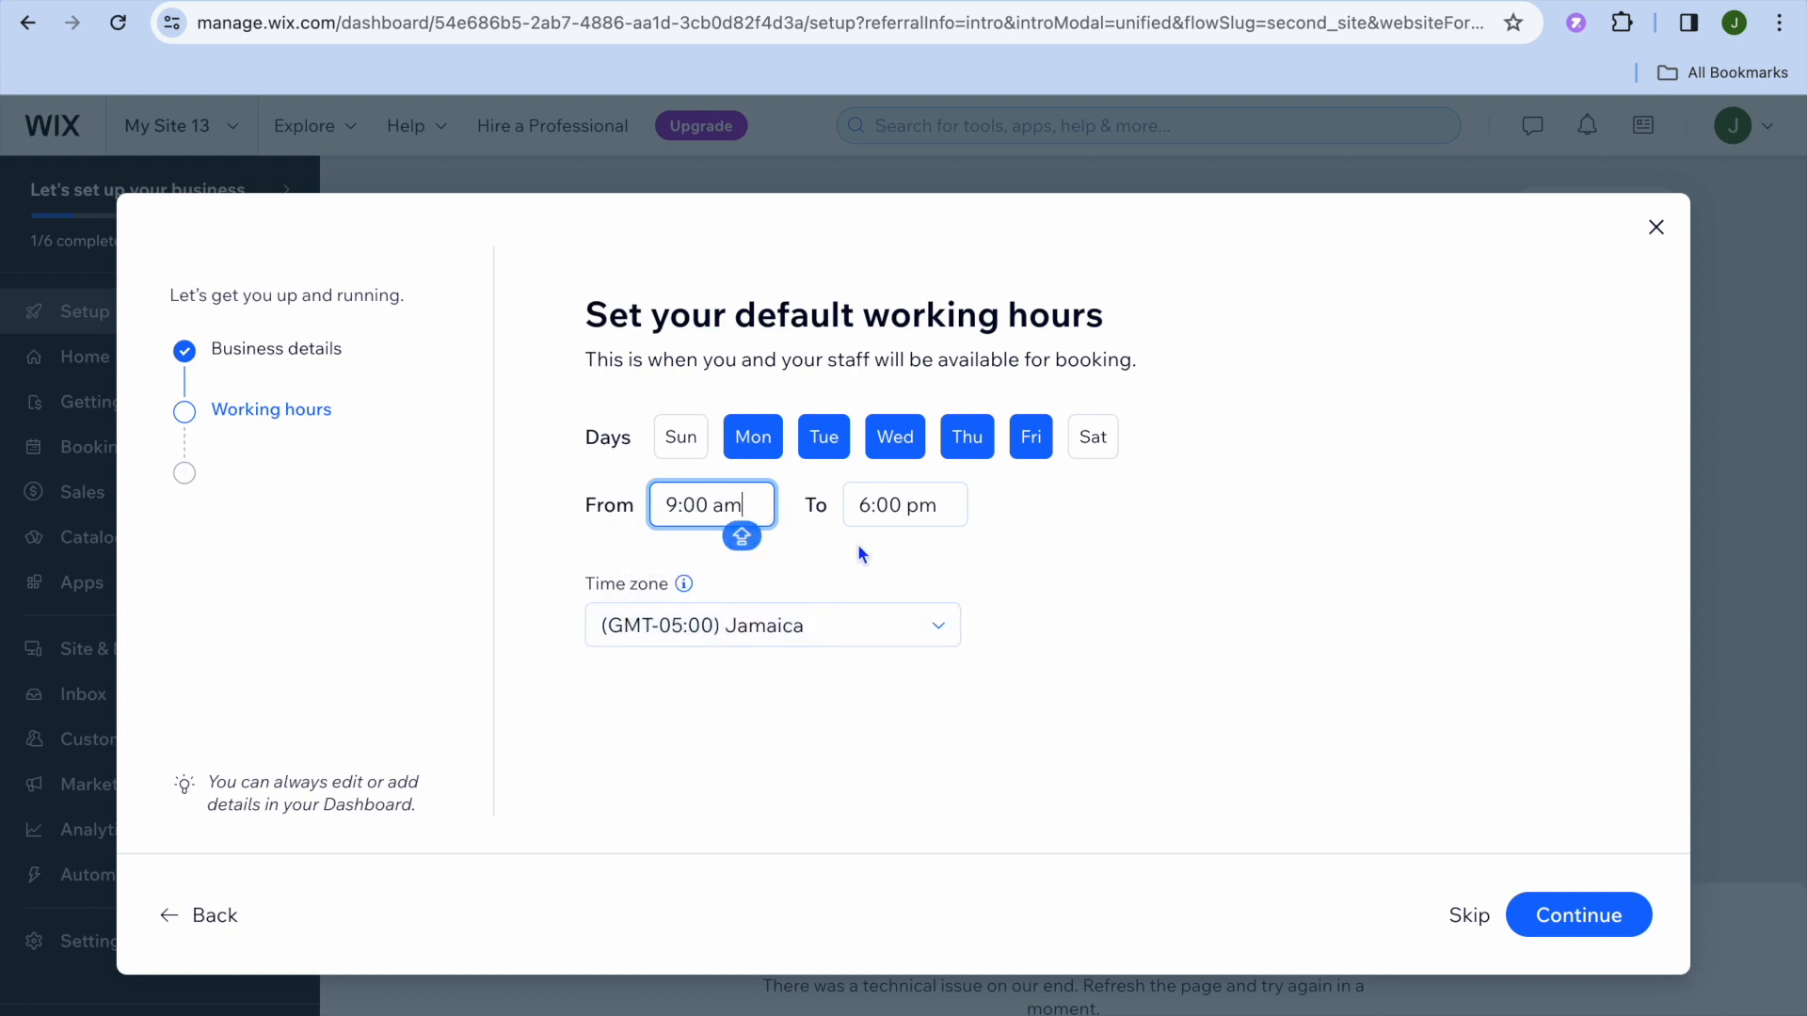
{"action": "left_click", "coordinate": [889, 504]}
{"action": "scroll", "coordinate": [913, 616], "scroll_direction": "up", "scroll_amount": 2}
{"action": "left_click", "coordinate": [909, 605]}
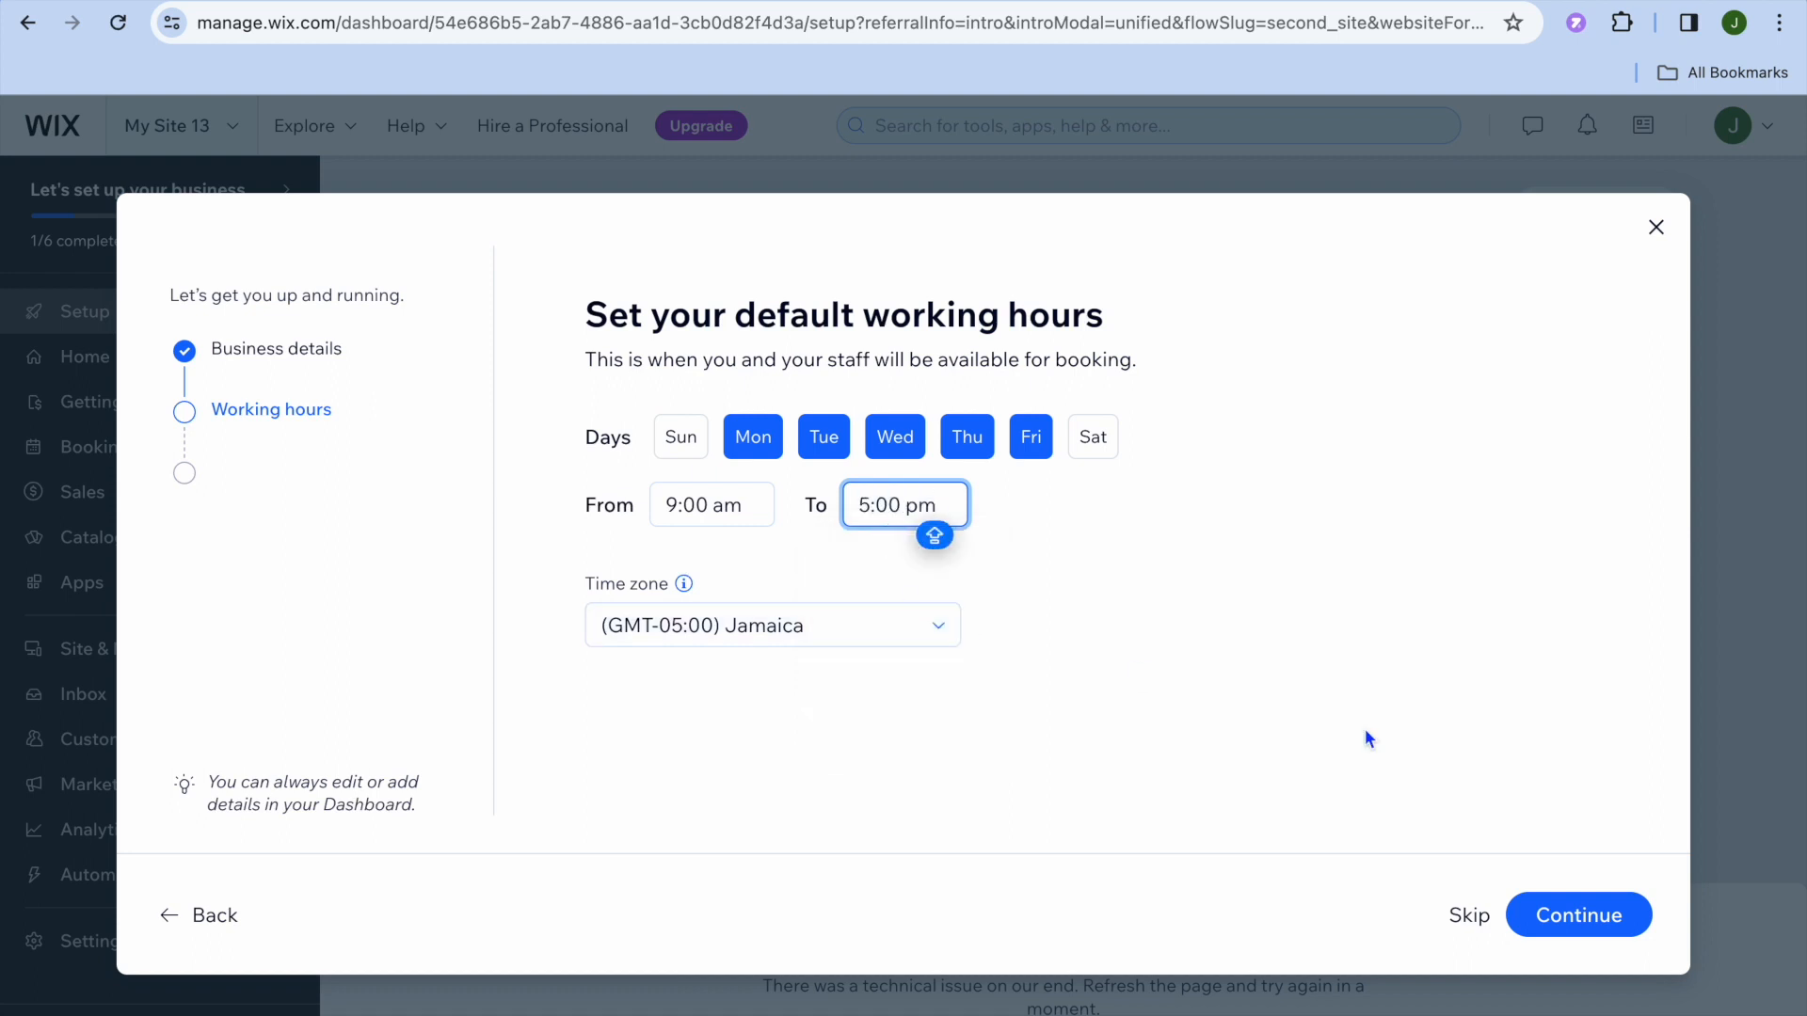
{"action": "left_click", "coordinate": [1587, 920]}
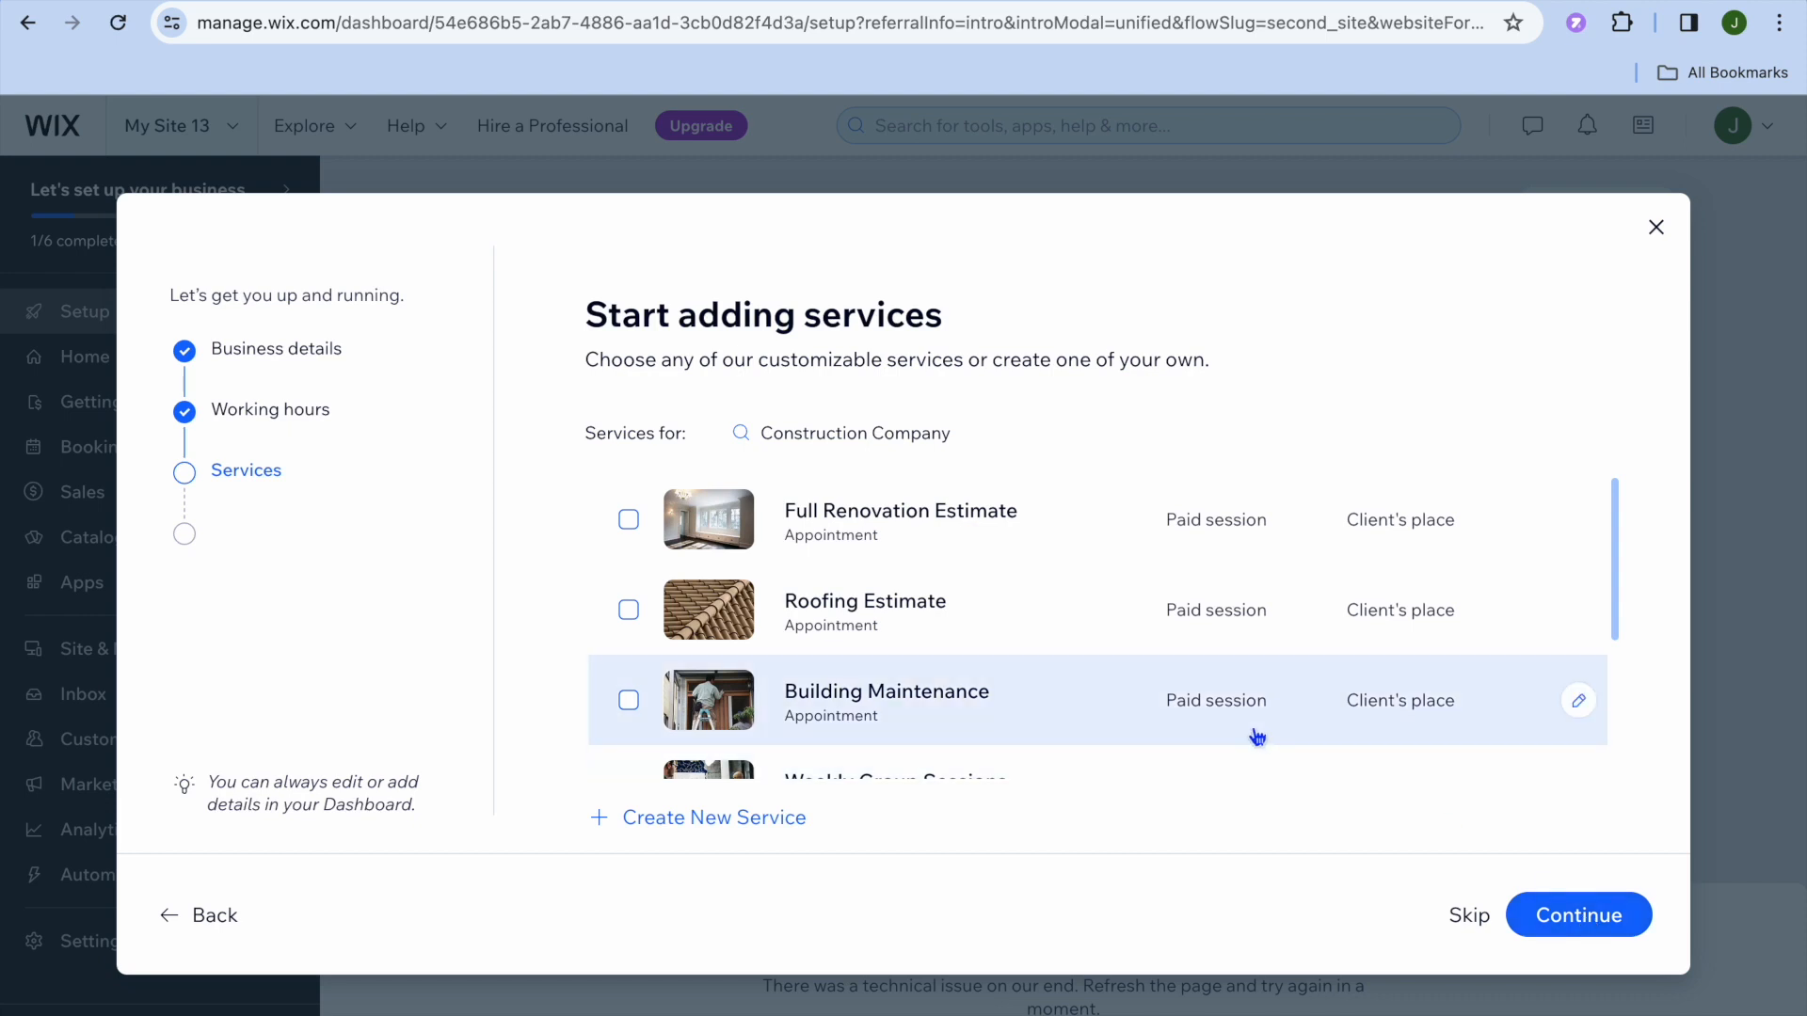
- Add the Full Renovation Estimate, Roofing Estimate and Building Maintenance services, and continue without defining a custom service
{"action": "scroll", "coordinate": [1258, 735], "scroll_direction": "down", "scroll_amount": 3}
{"action": "scroll", "coordinate": [1257, 736], "scroll_direction": "up", "scroll_amount": 3}
{"action": "left_click", "coordinate": [629, 519]}
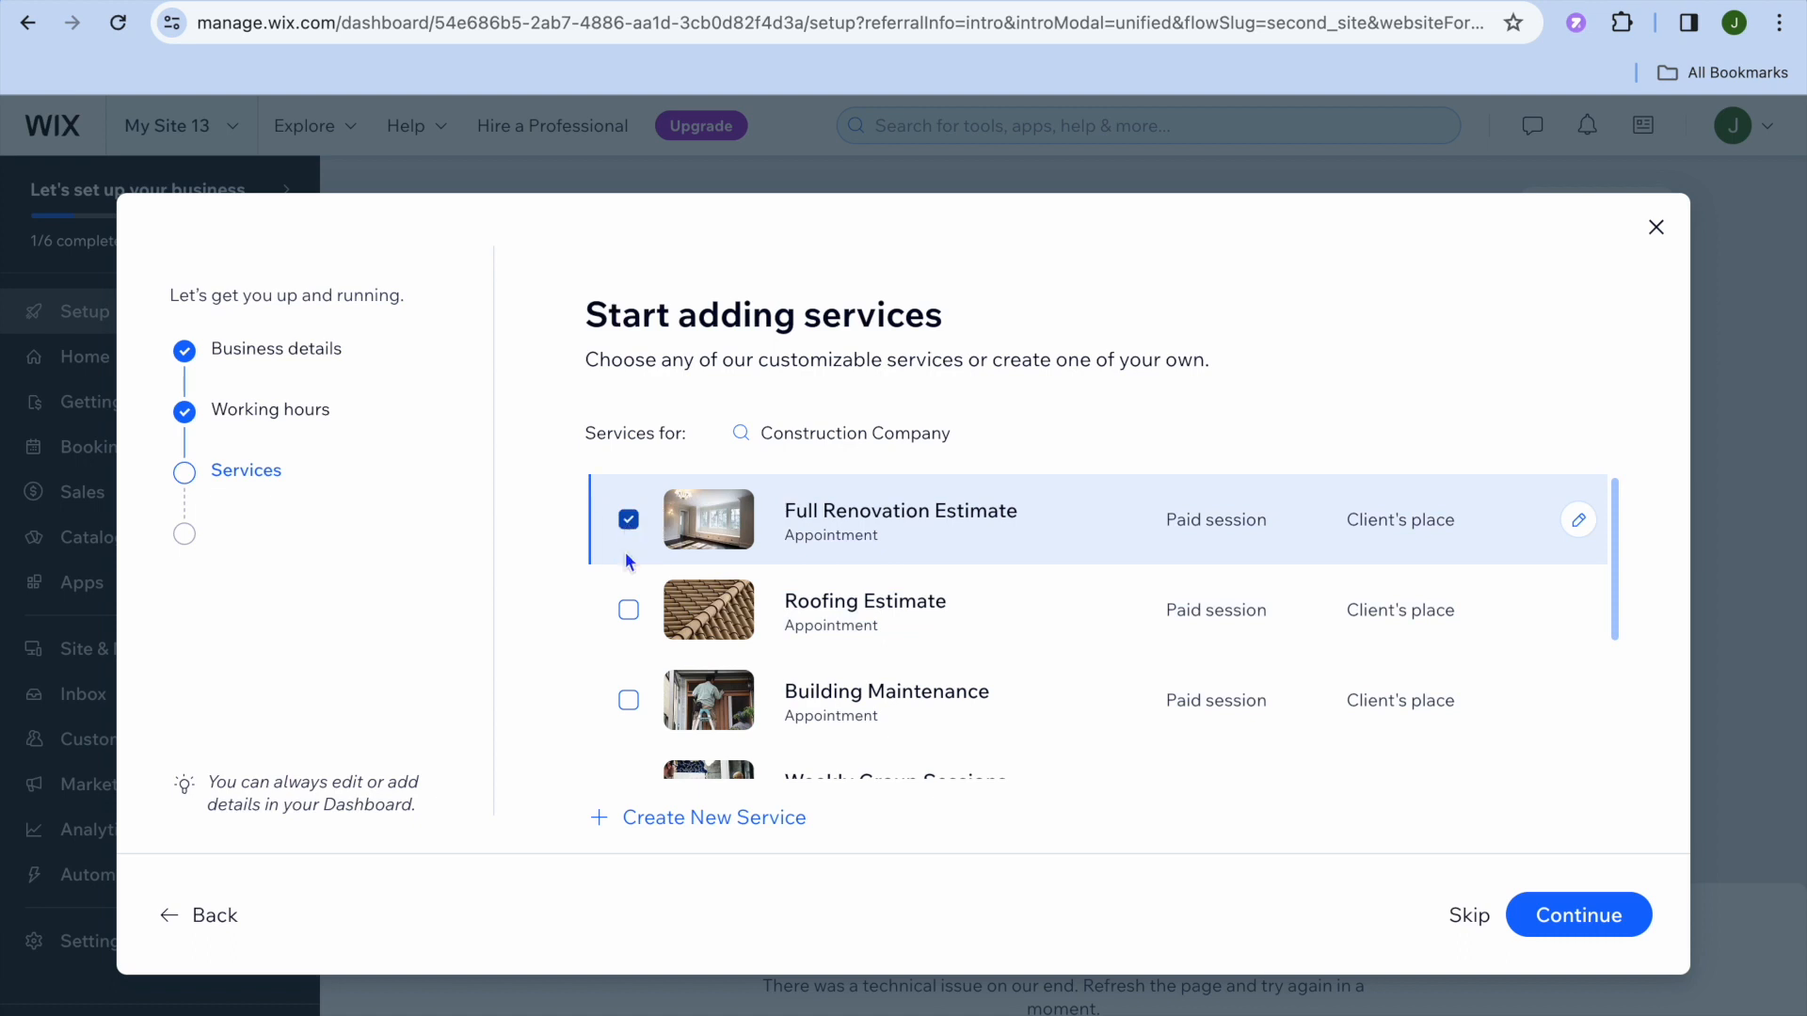
{"action": "left_click", "coordinate": [628, 612]}
{"action": "left_click", "coordinate": [629, 702]}
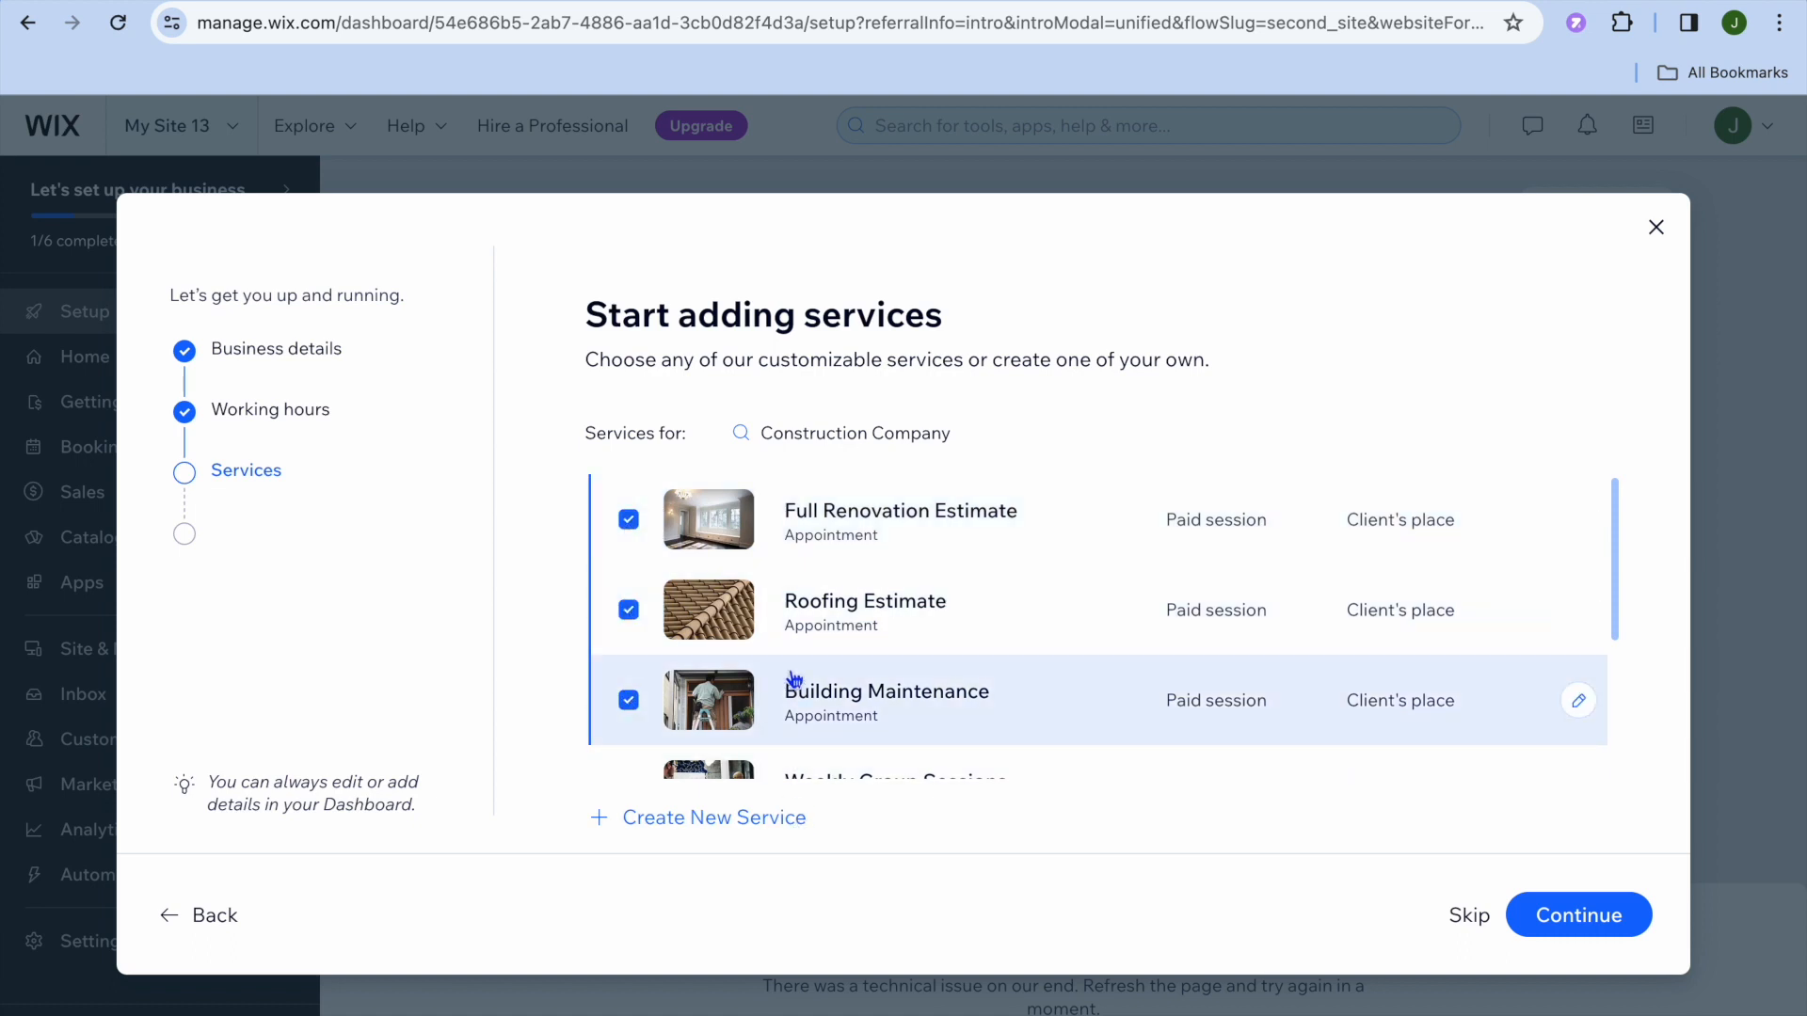
{"action": "scroll", "coordinate": [793, 679], "scroll_direction": "down", "scroll_amount": 3}
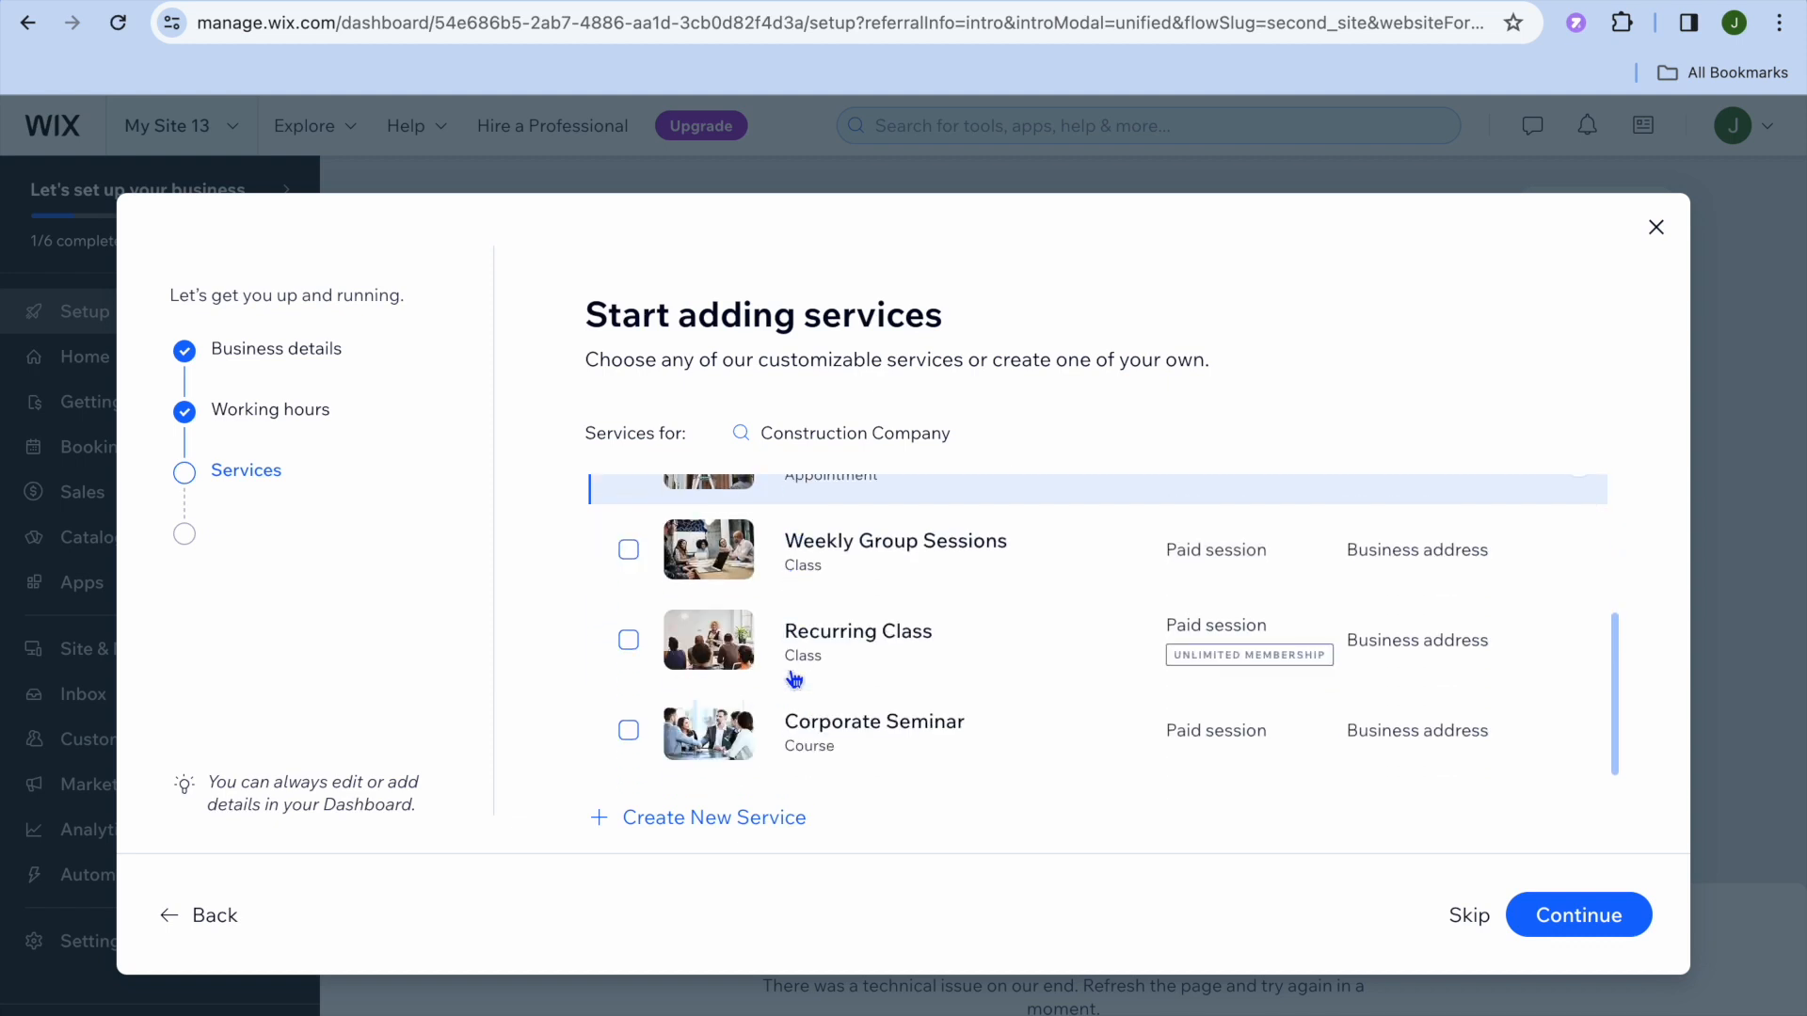
{"action": "left_click", "coordinate": [731, 829]}
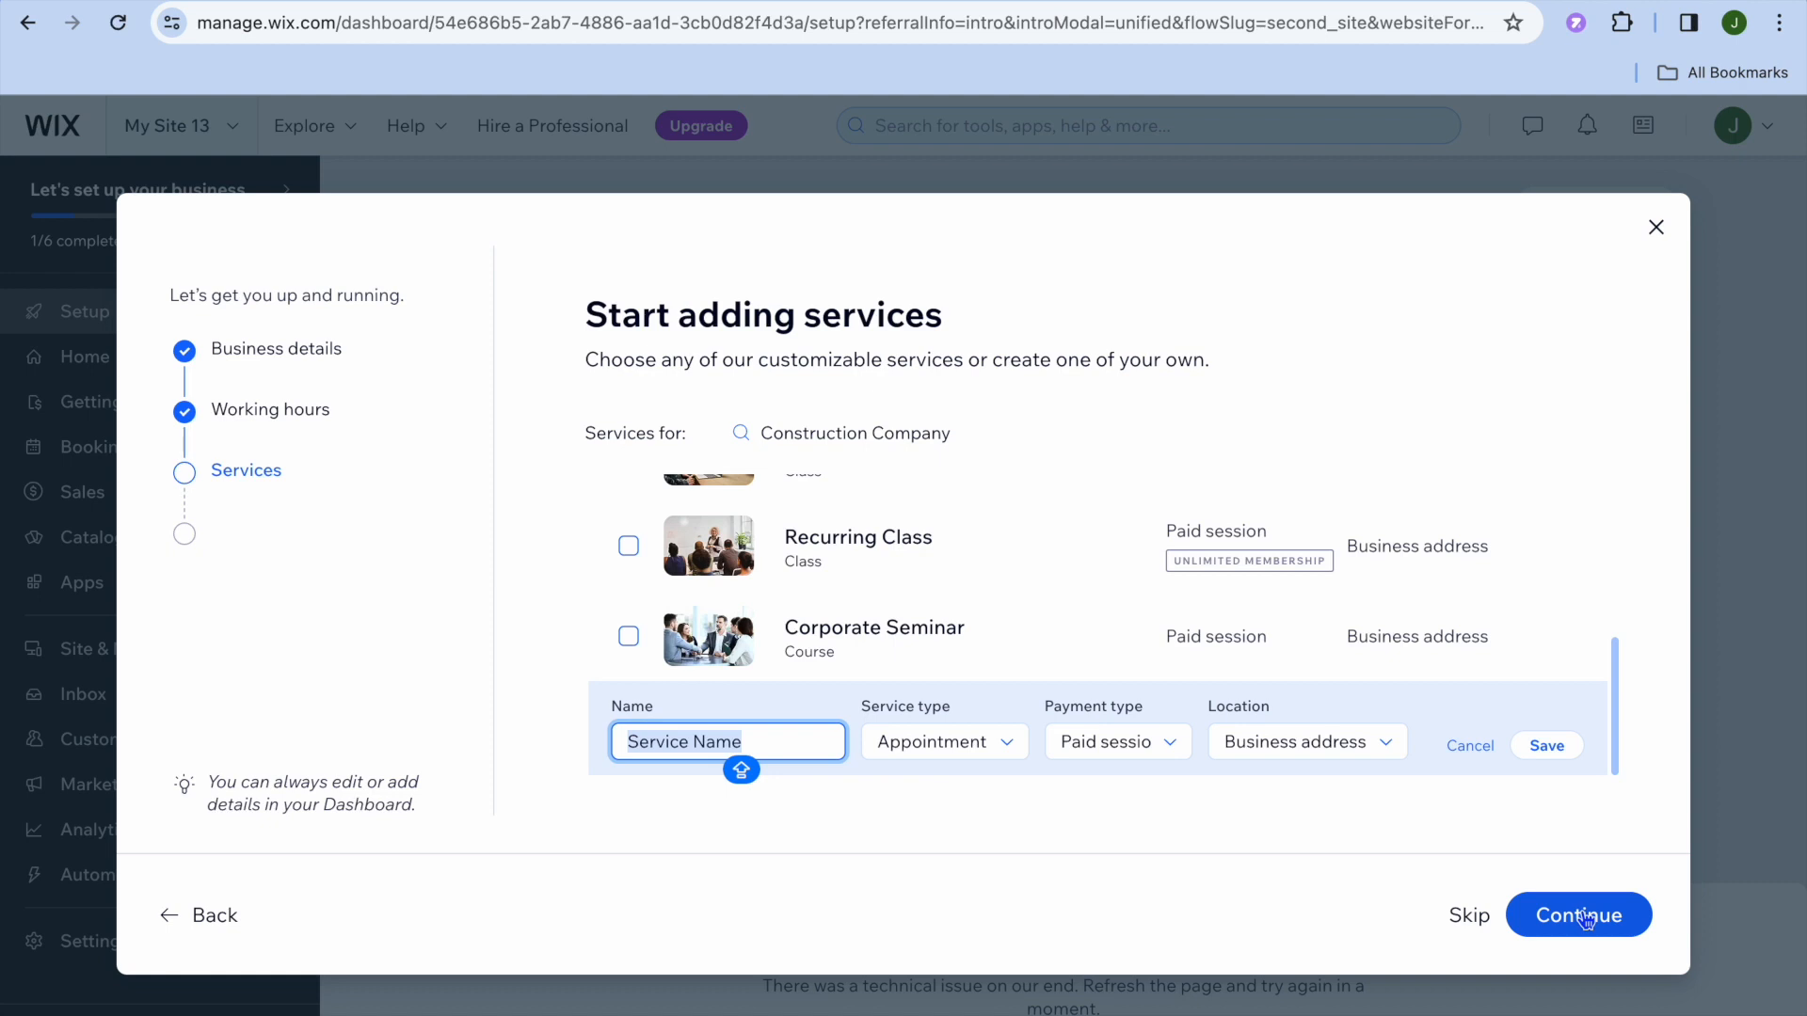
{"action": "left_click", "coordinate": [1585, 918]}
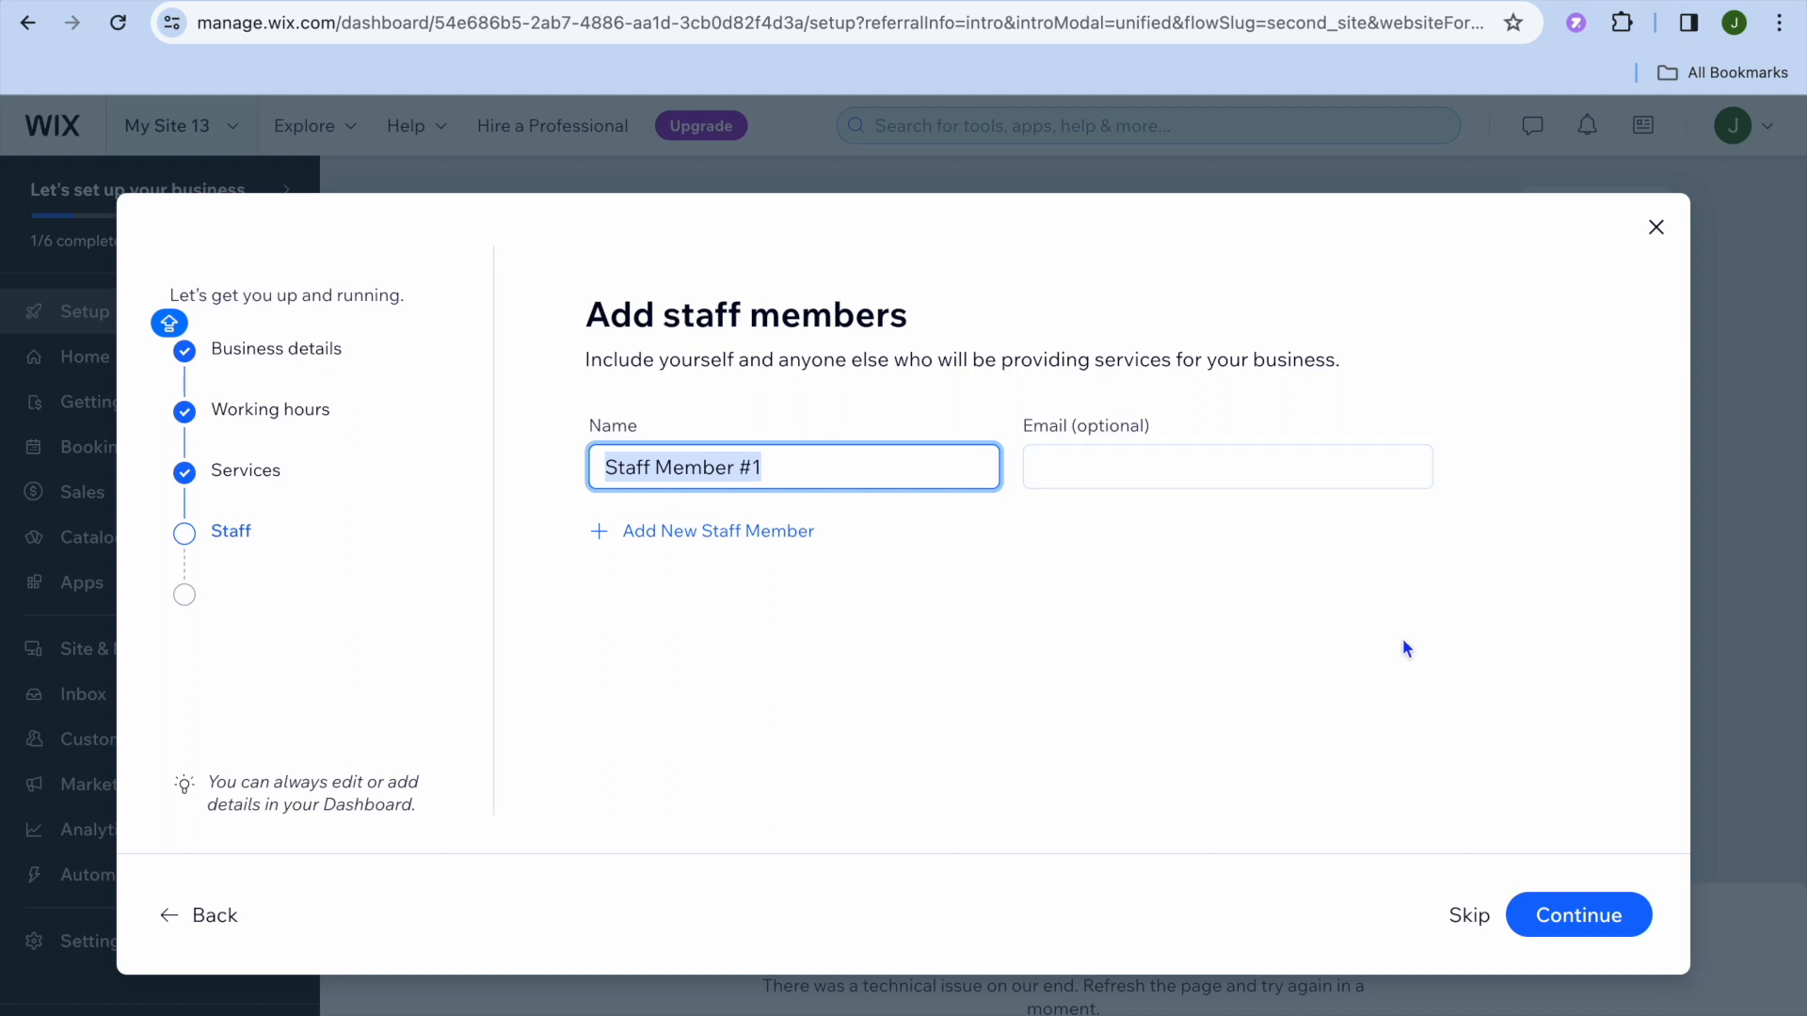
- Keep the default staff member and complete the business setup with online and in-person payments selected, dismissing the sale offer on the dashboard
{"action": "left_click", "coordinate": [1566, 929]}
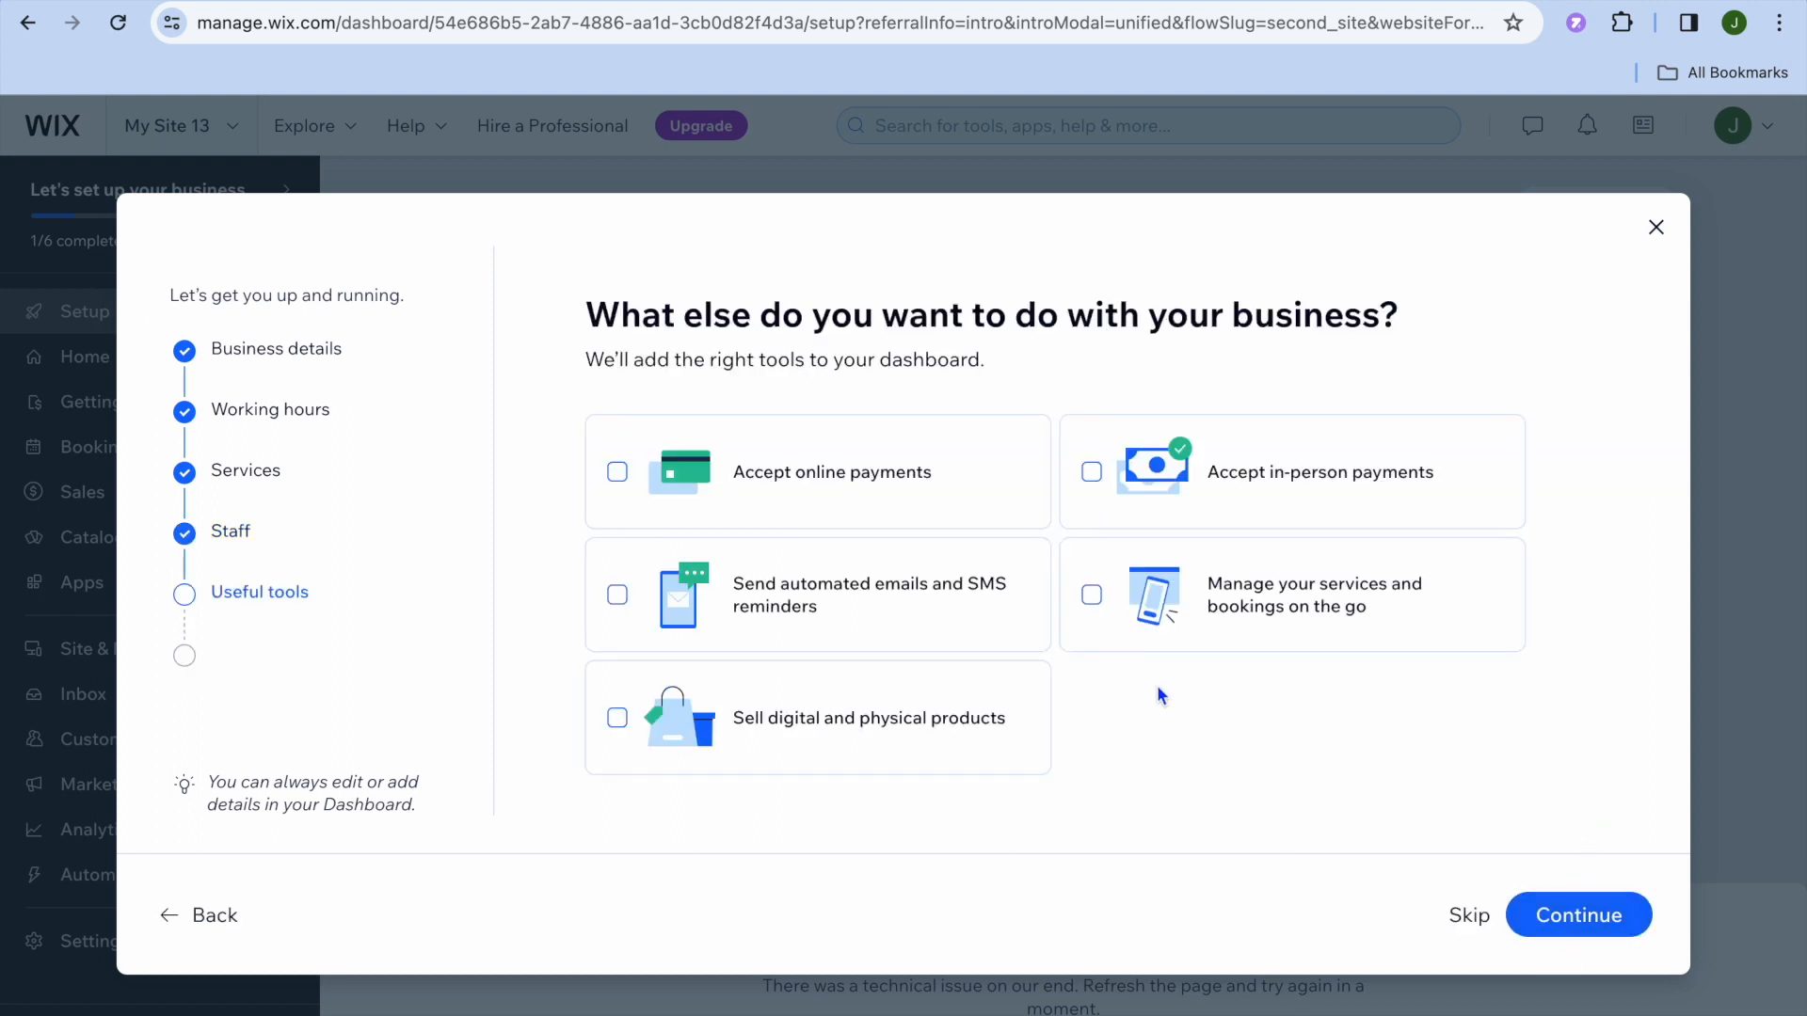
{"action": "left_click", "coordinate": [706, 478]}
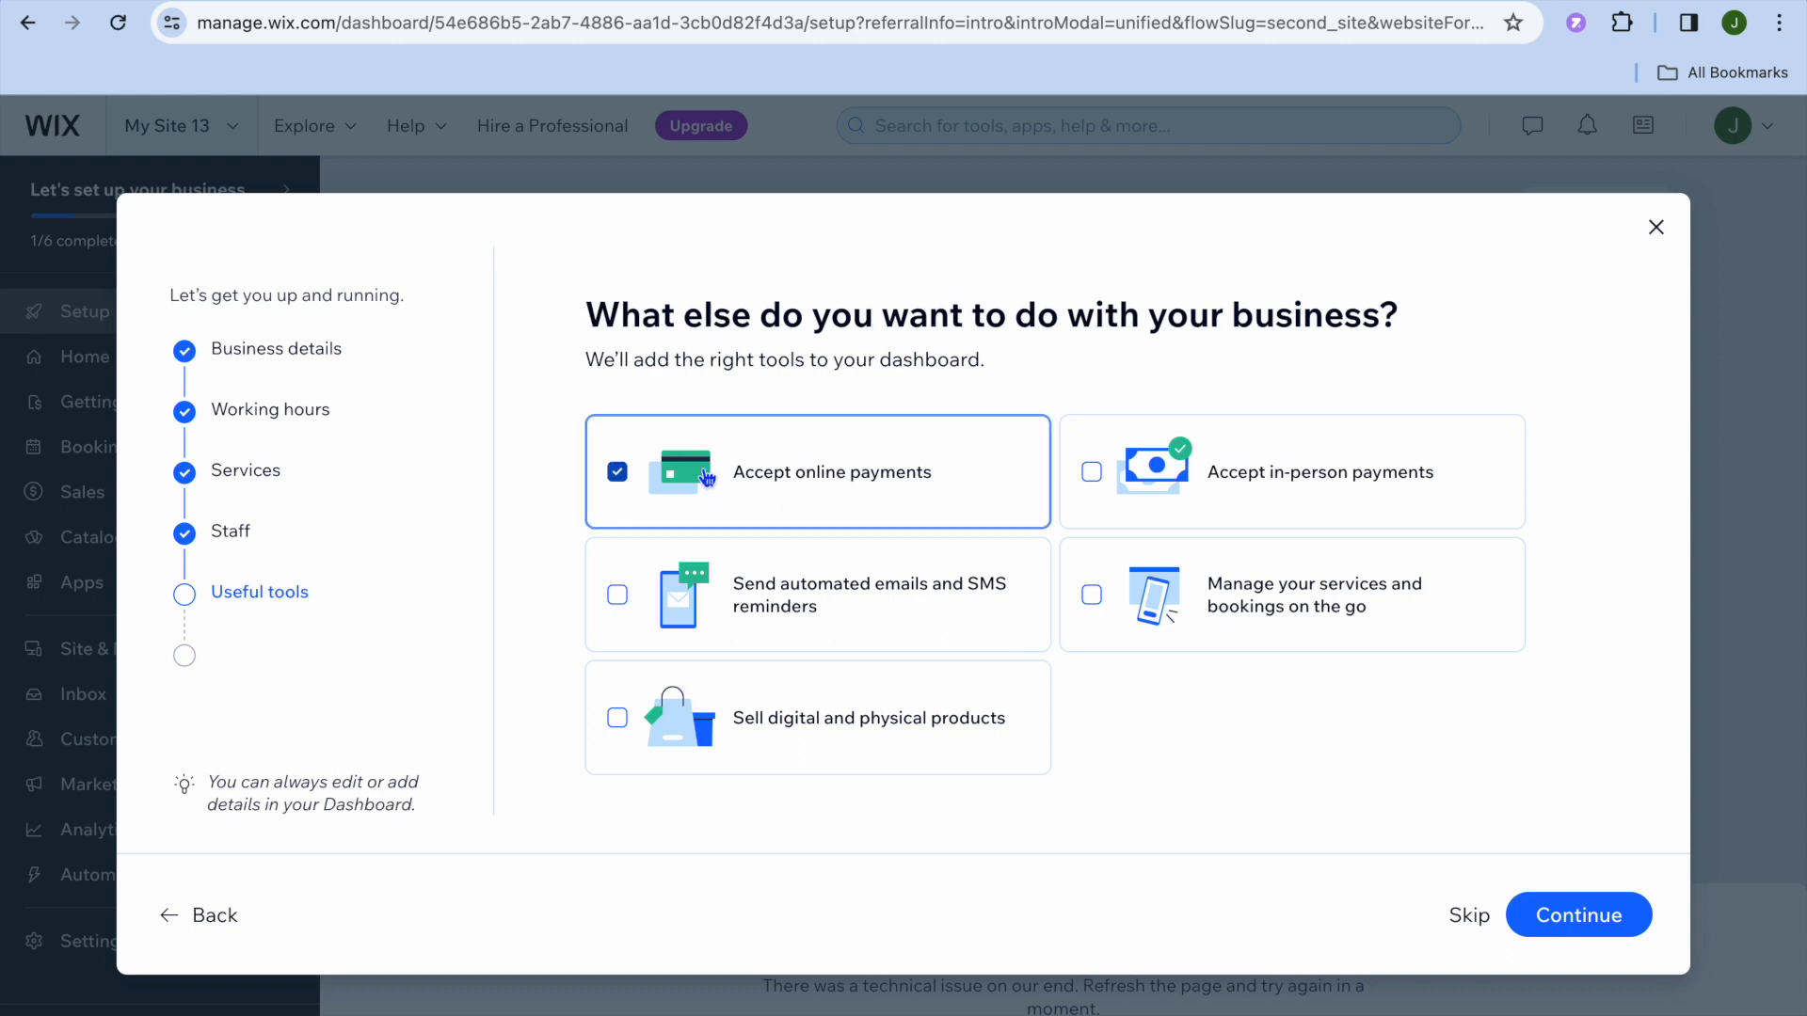
{"action": "left_click", "coordinate": [1091, 482]}
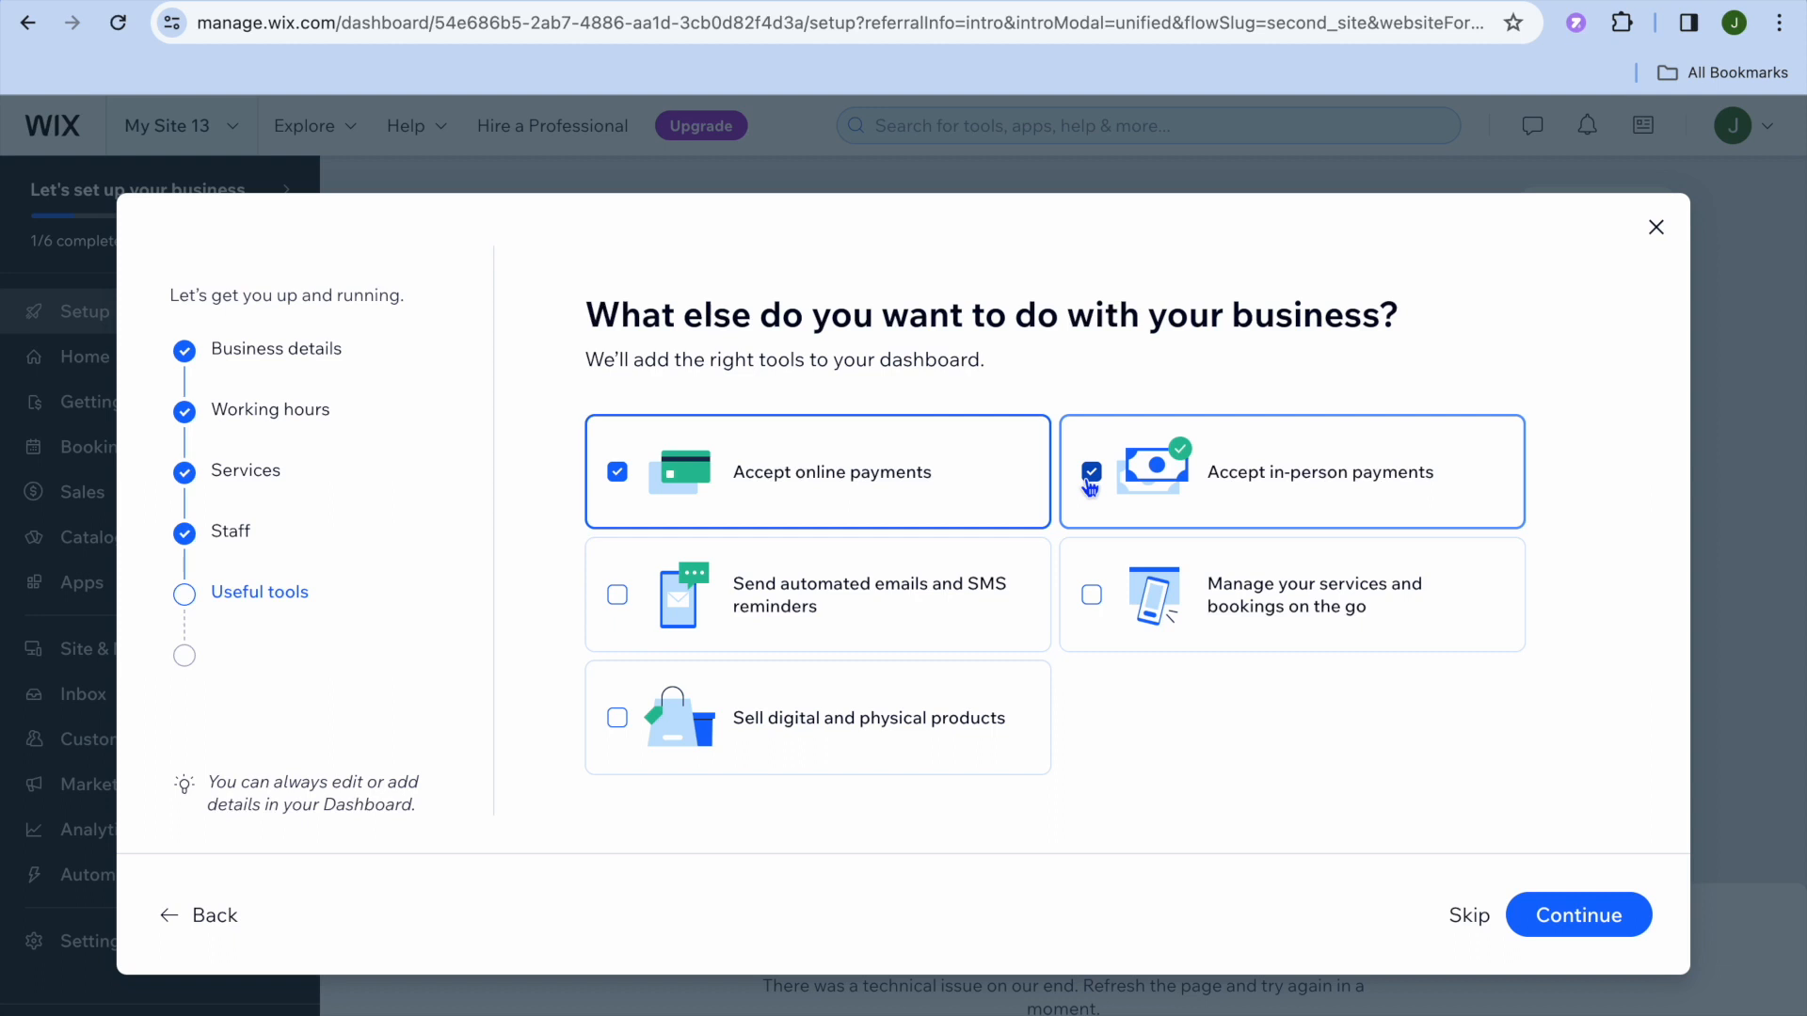
{"action": "left_click", "coordinate": [1545, 915]}
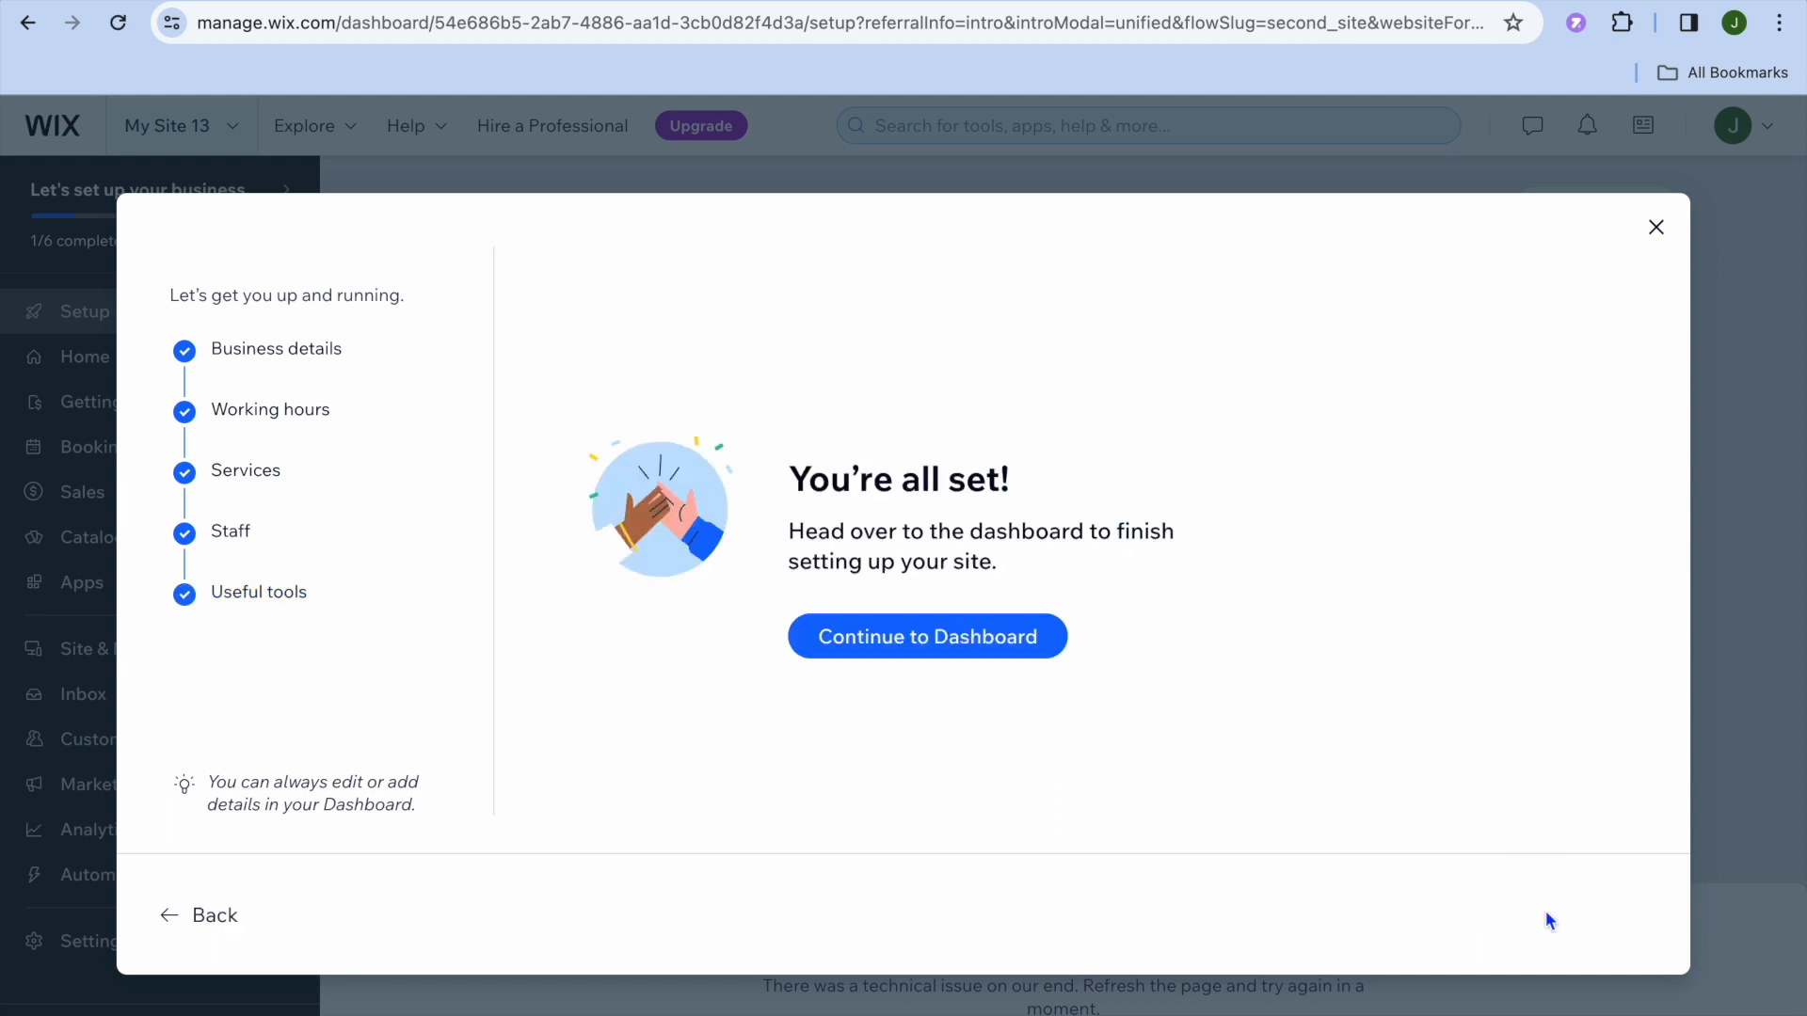
{"action": "left_click", "coordinate": [968, 643]}
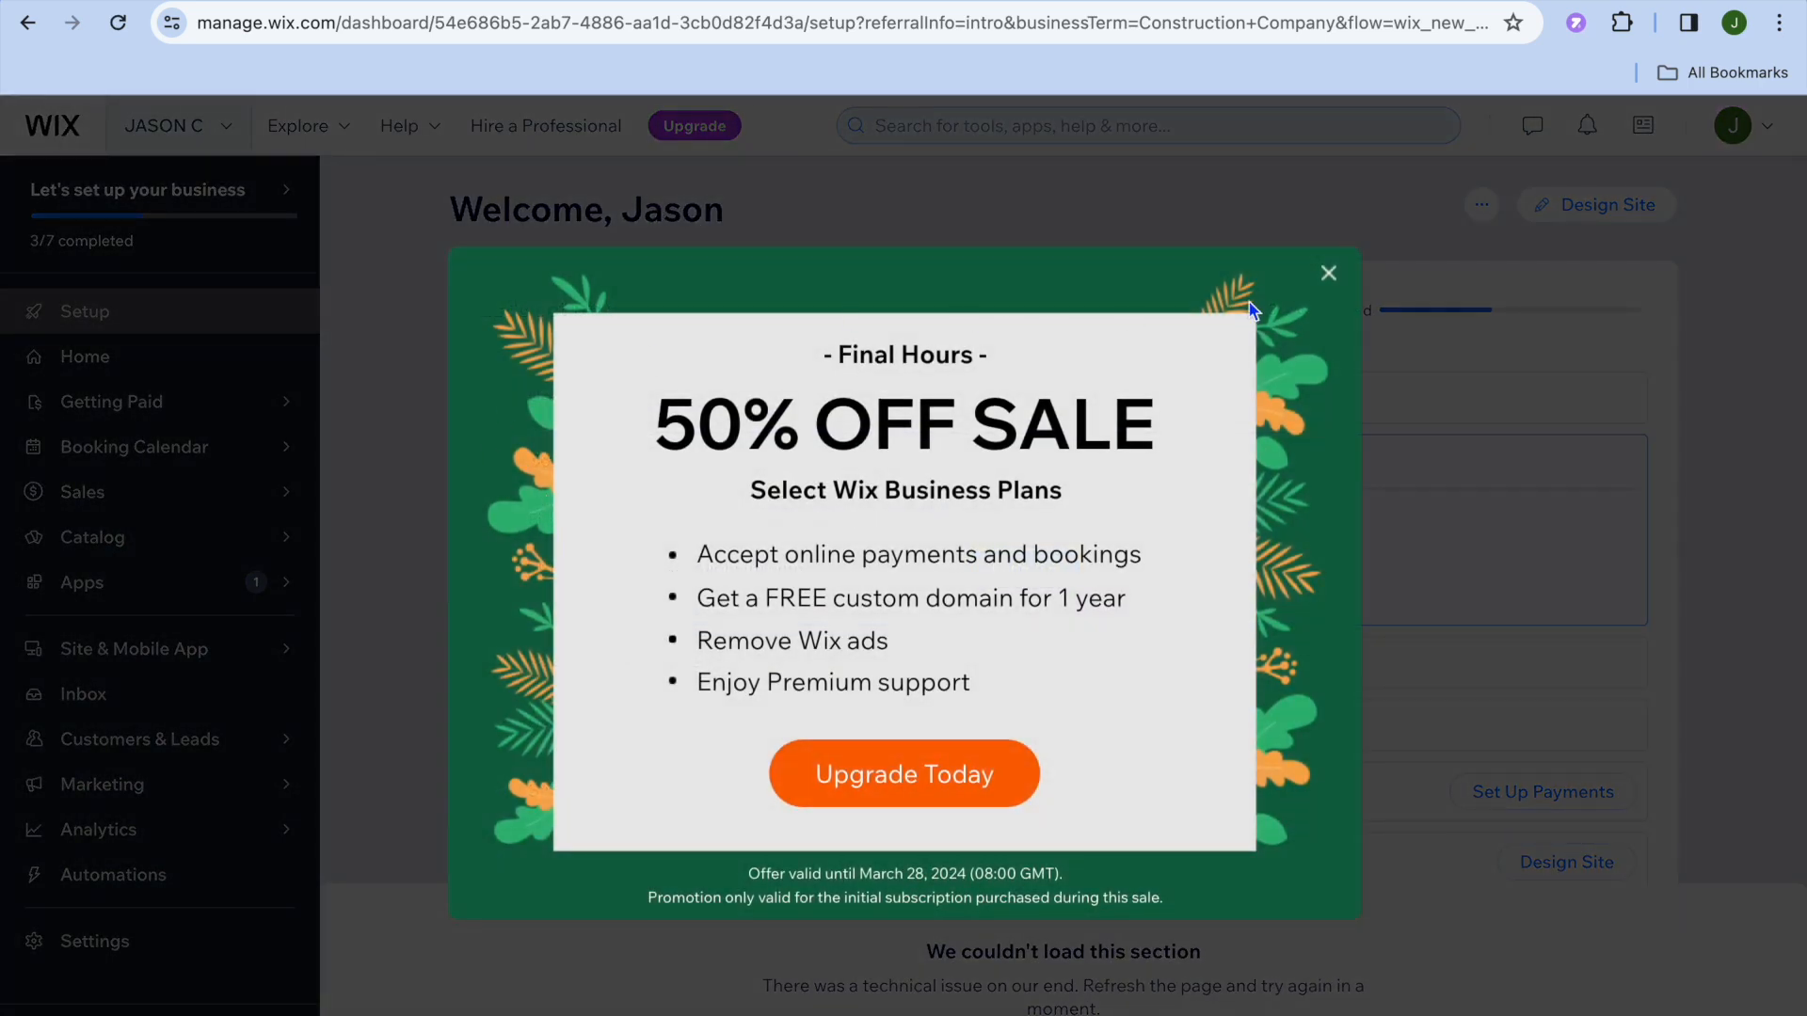
{"action": "left_click", "coordinate": [1327, 274]}
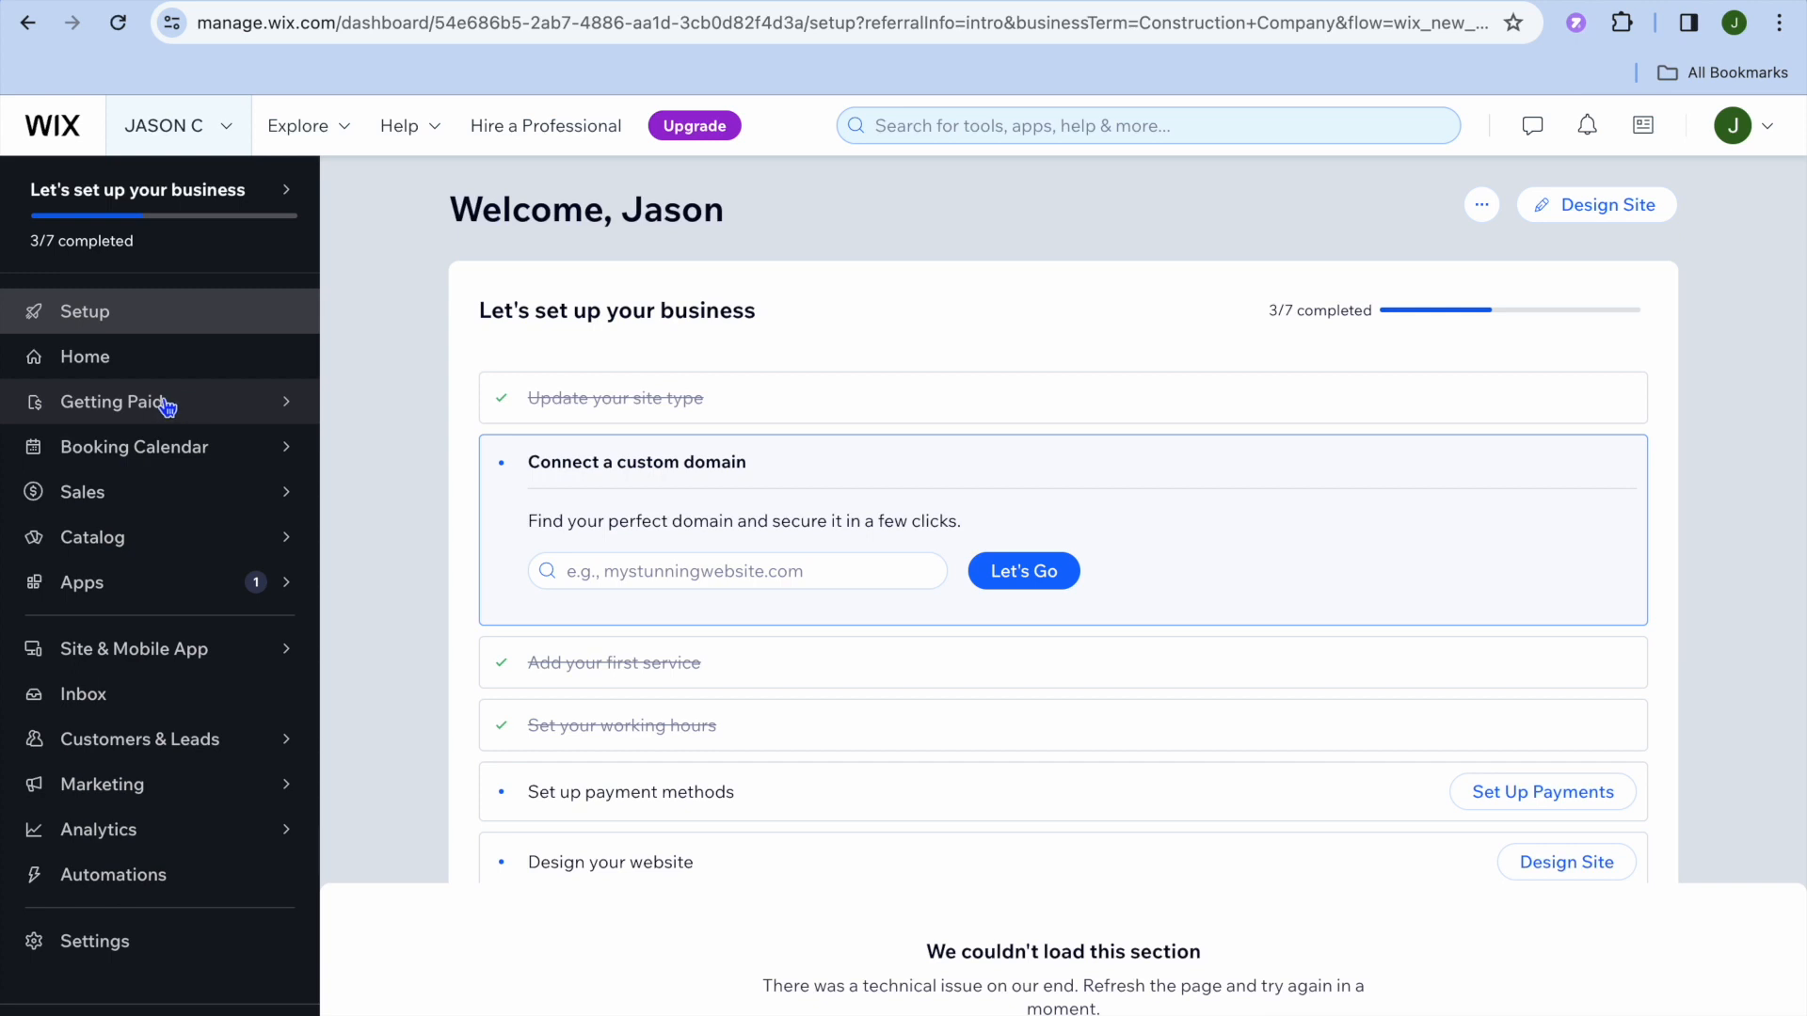
- Review the payment methods that can be connected under Getting Paid, without connecting any
{"action": "left_click", "coordinate": [165, 402]}
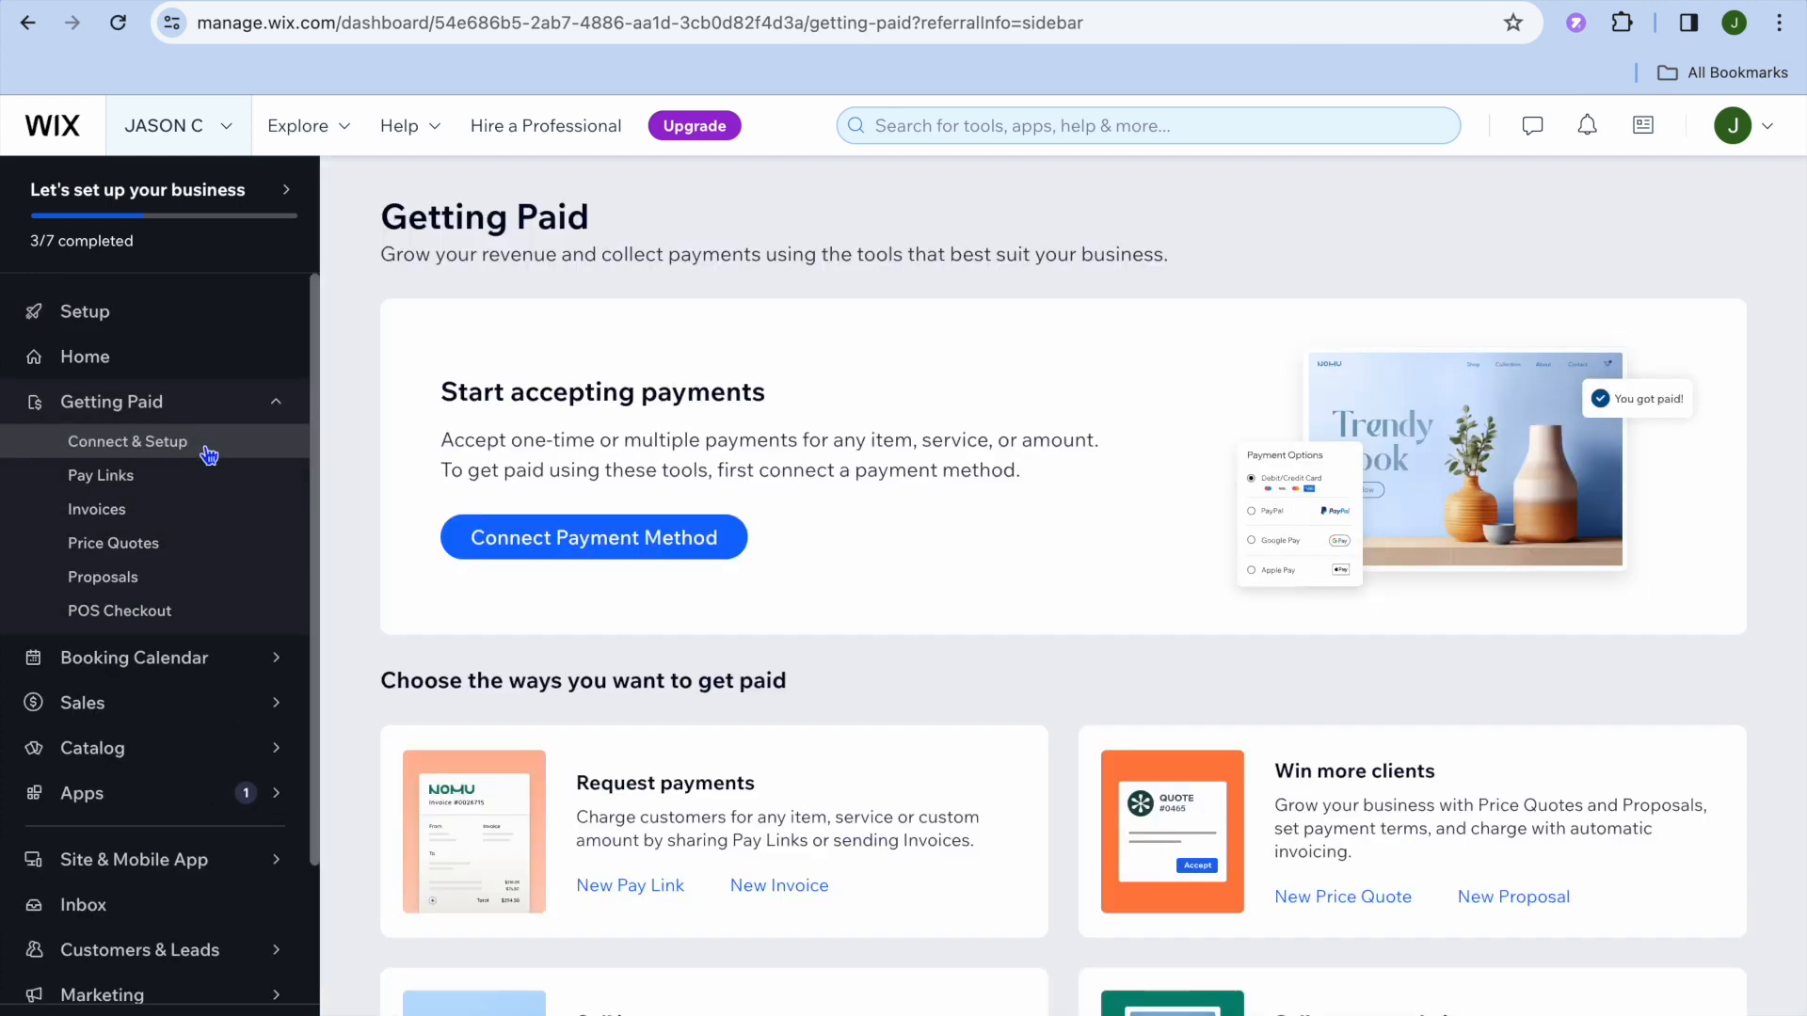
{"action": "left_click", "coordinate": [513, 543]}
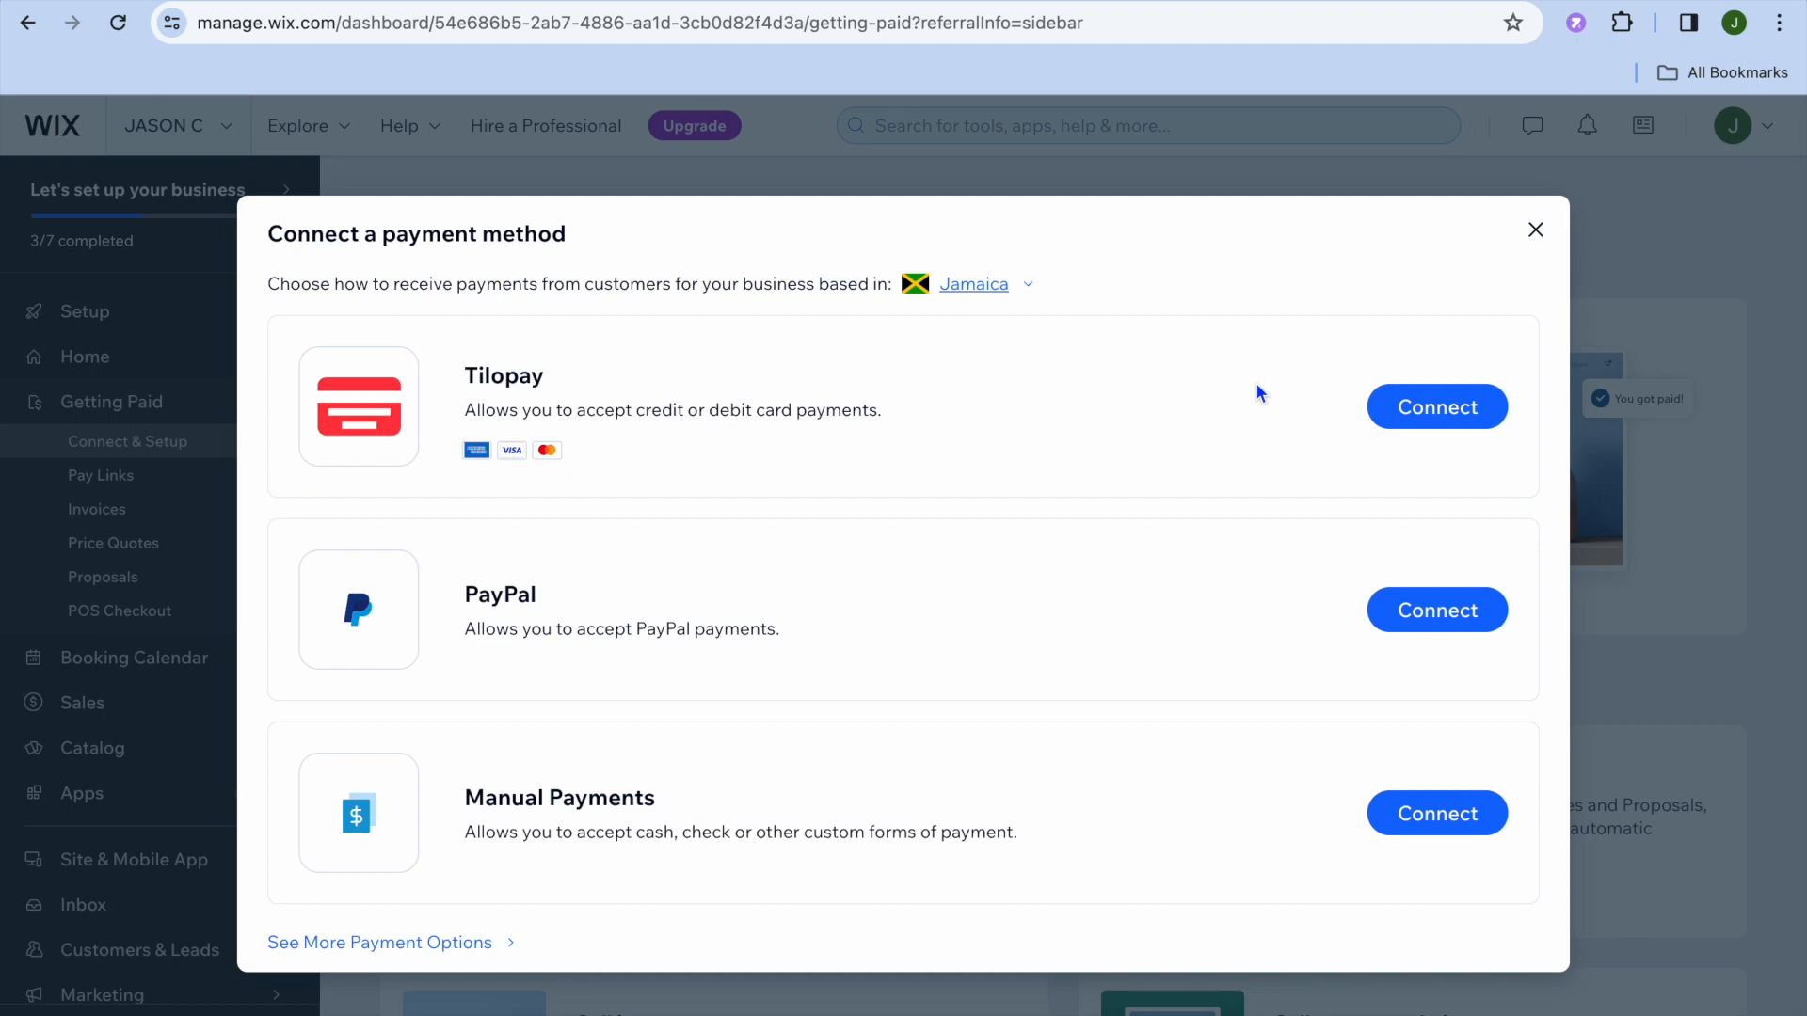
{"action": "left_click", "coordinate": [1536, 231]}
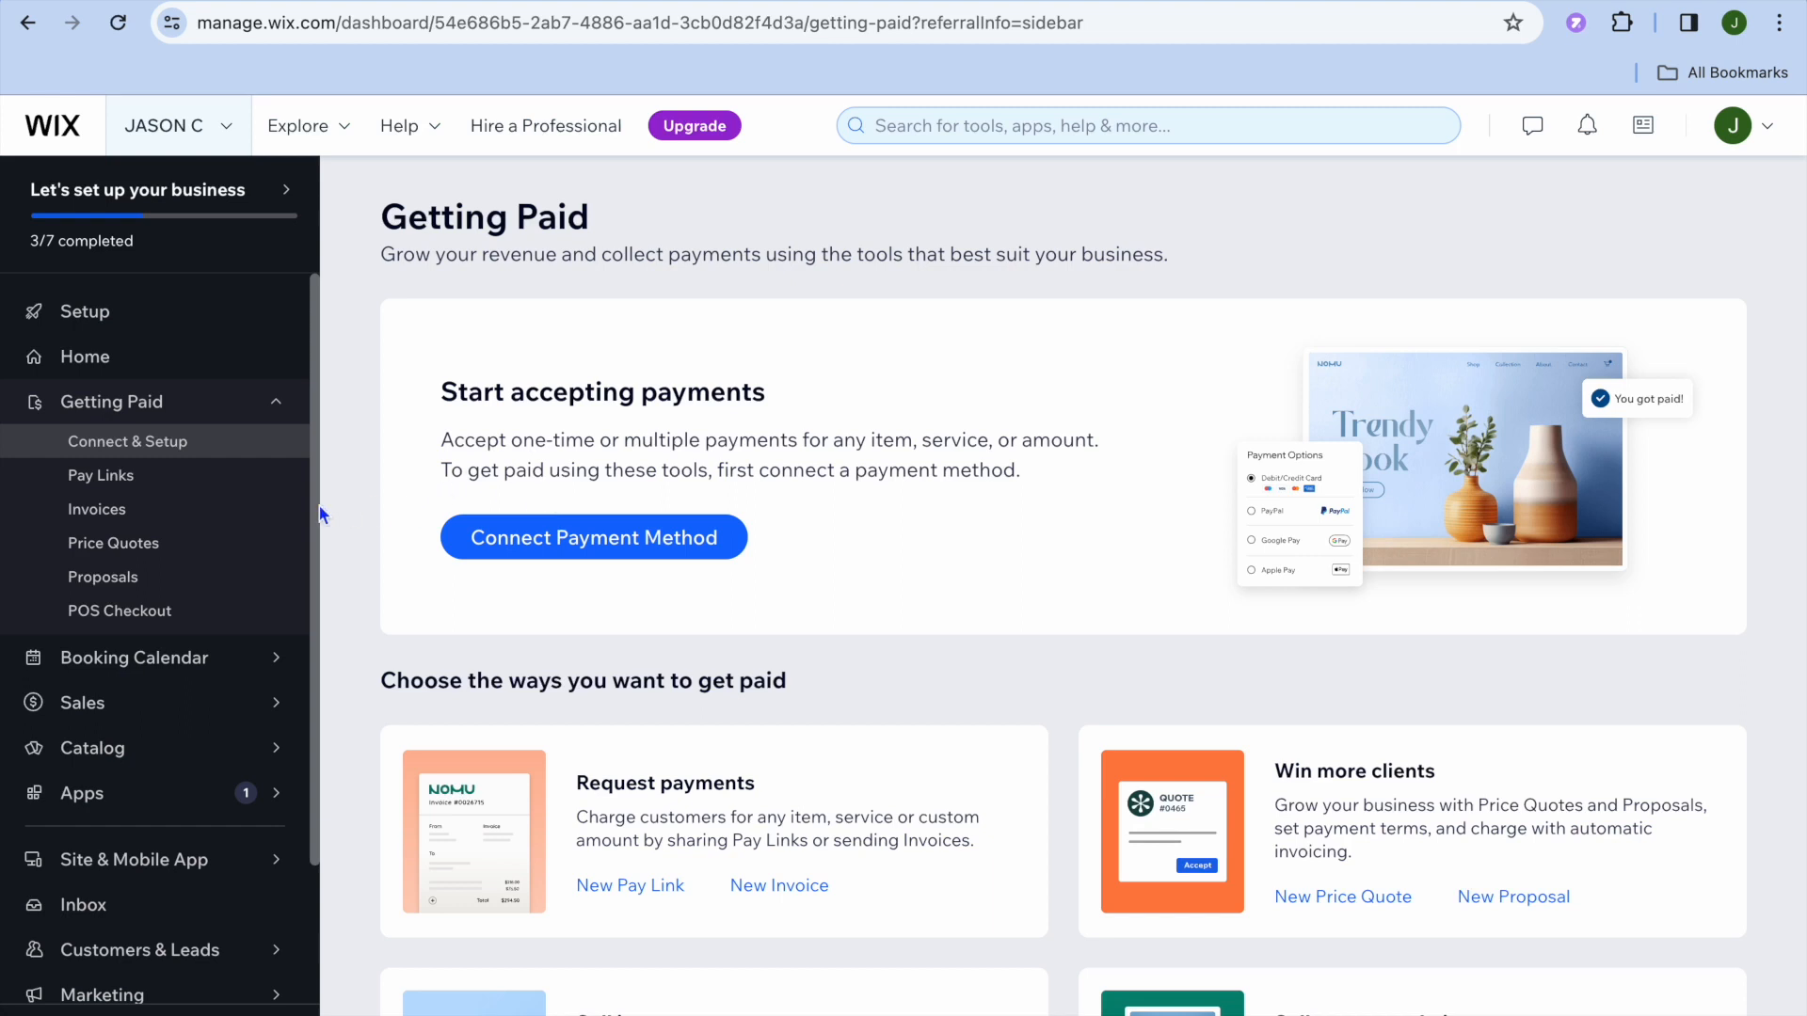
- Look at the Invoices section and its business info form, cancelling without adding any details
{"action": "left_click", "coordinate": [139, 516]}
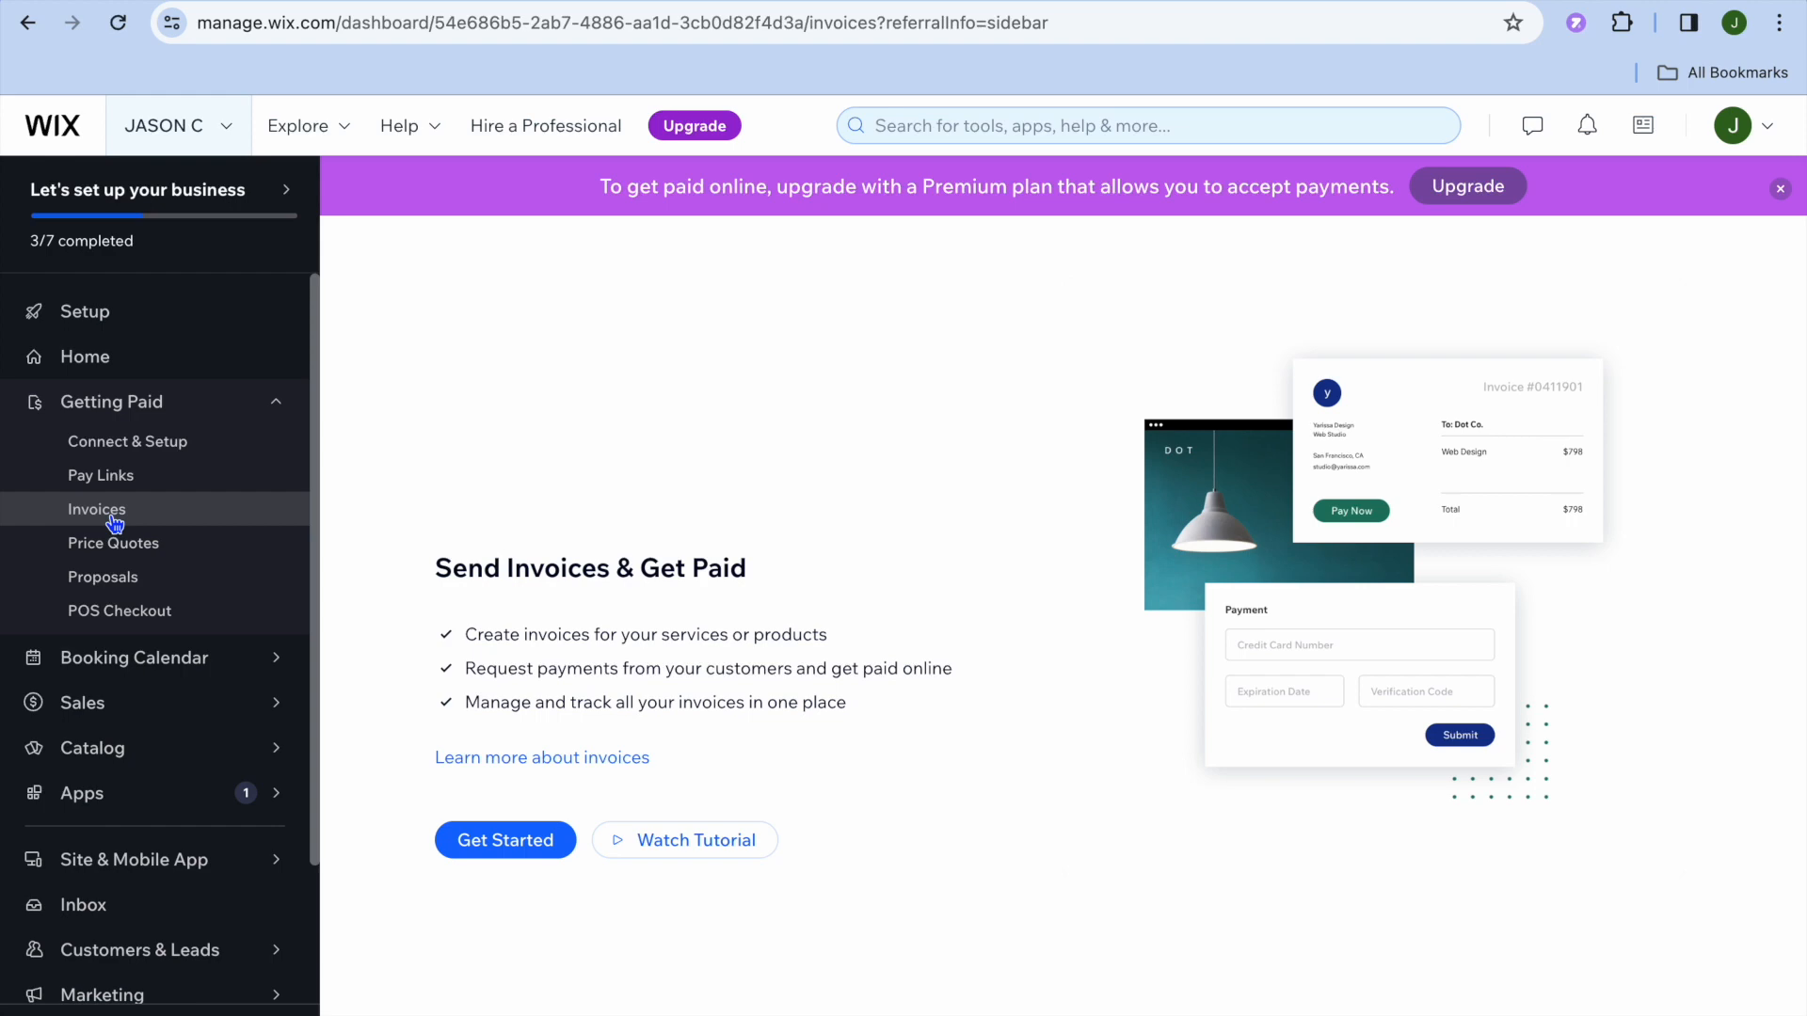
{"action": "left_click", "coordinate": [495, 844]}
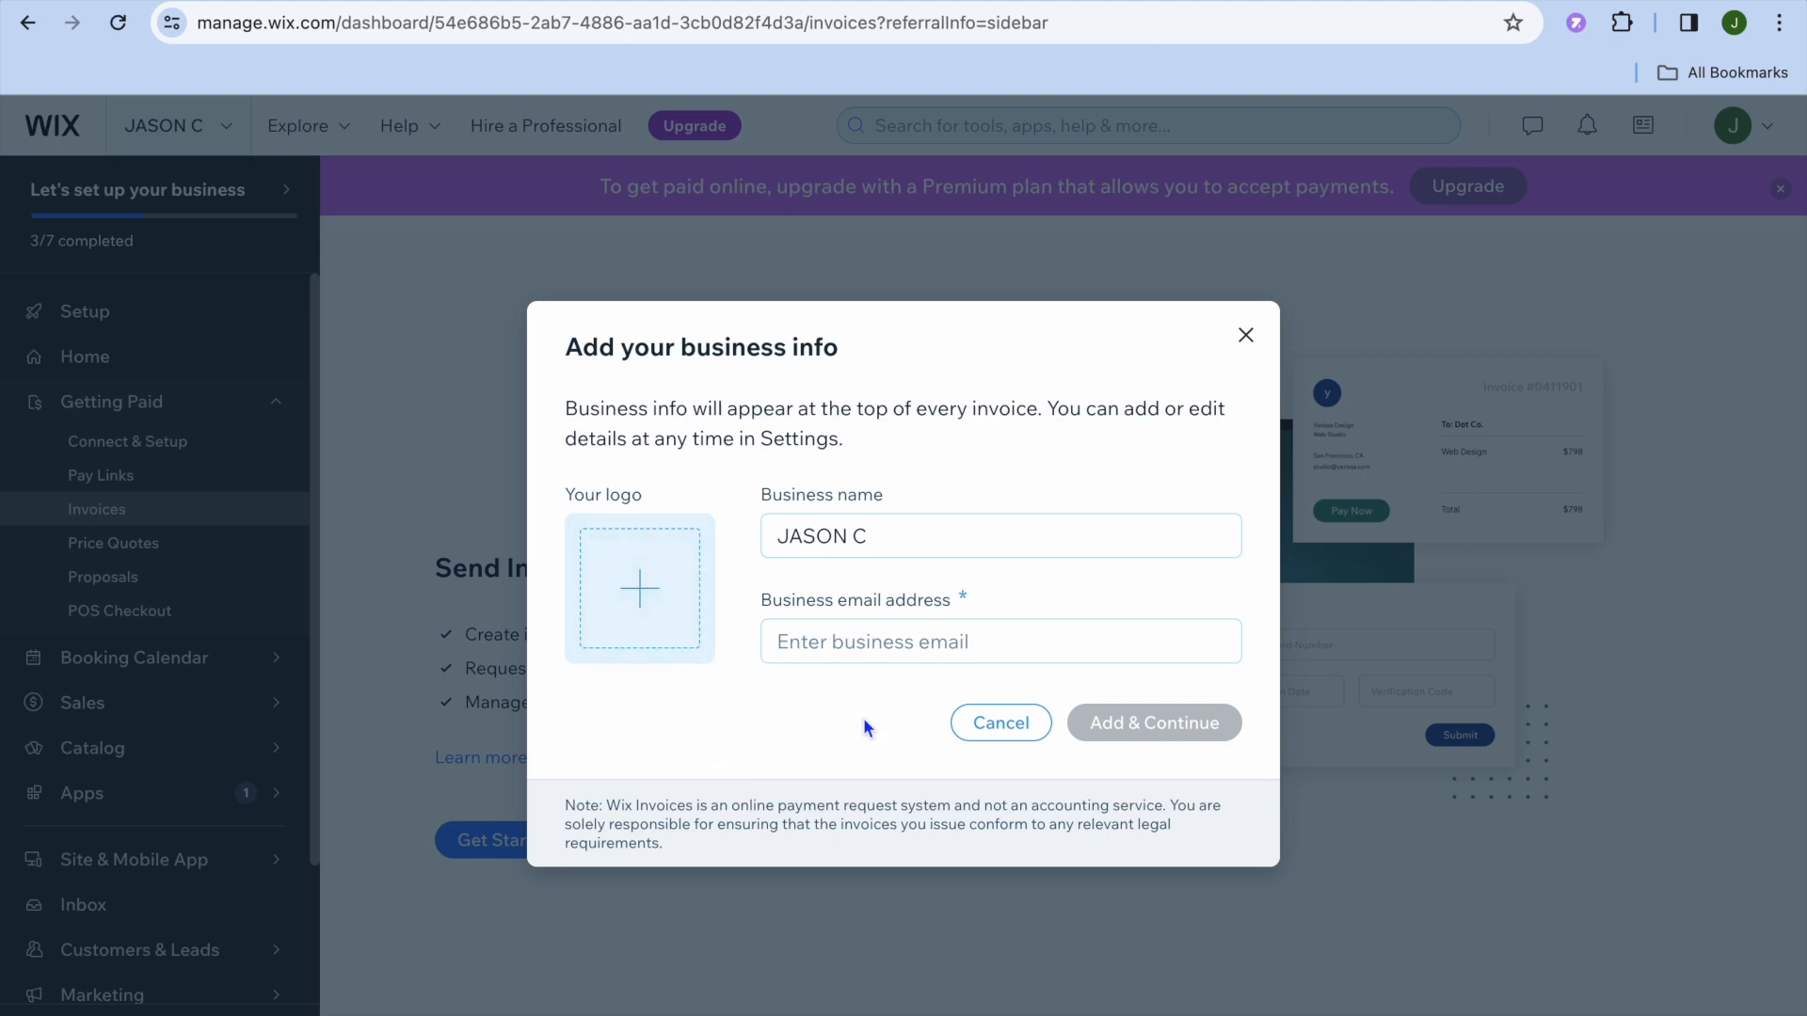
{"action": "left_click", "coordinate": [1009, 721]}
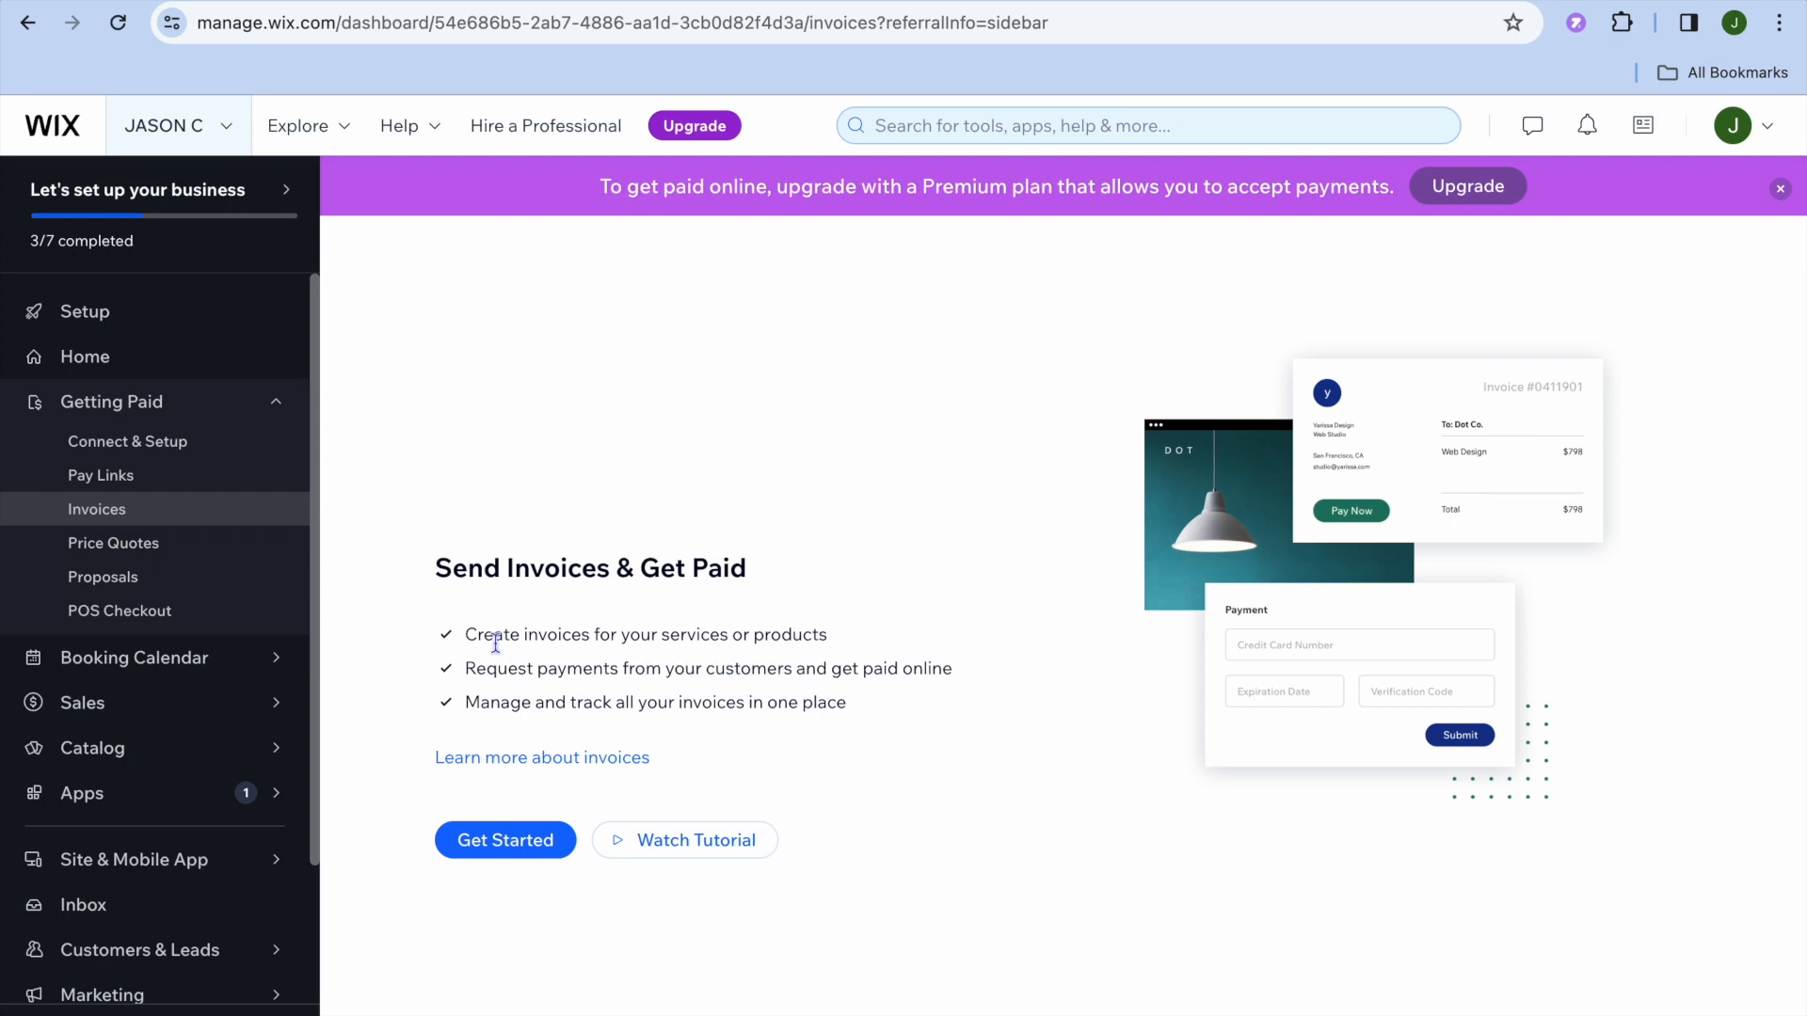
- Look through the Pay Links, Price Quotes, Proposals and POS Checkout pages under Getting Paid
{"action": "left_click", "coordinate": [141, 488]}
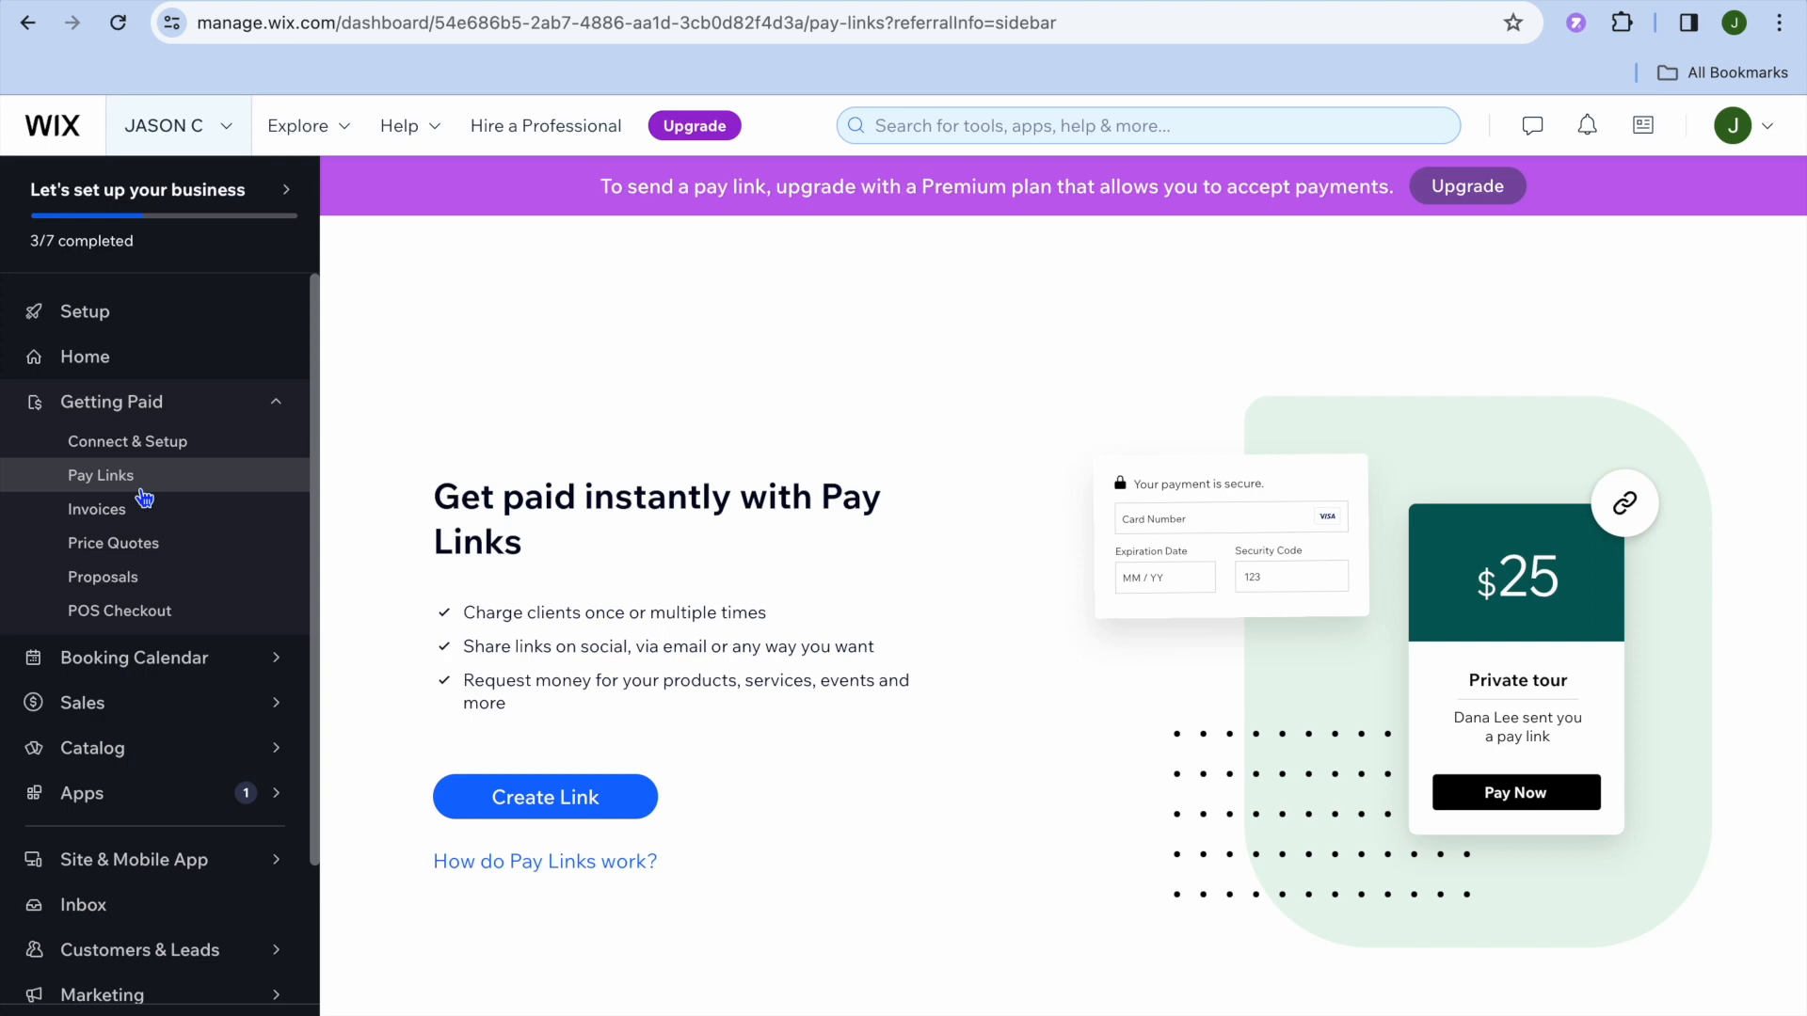
{"action": "left_click", "coordinate": [143, 553]}
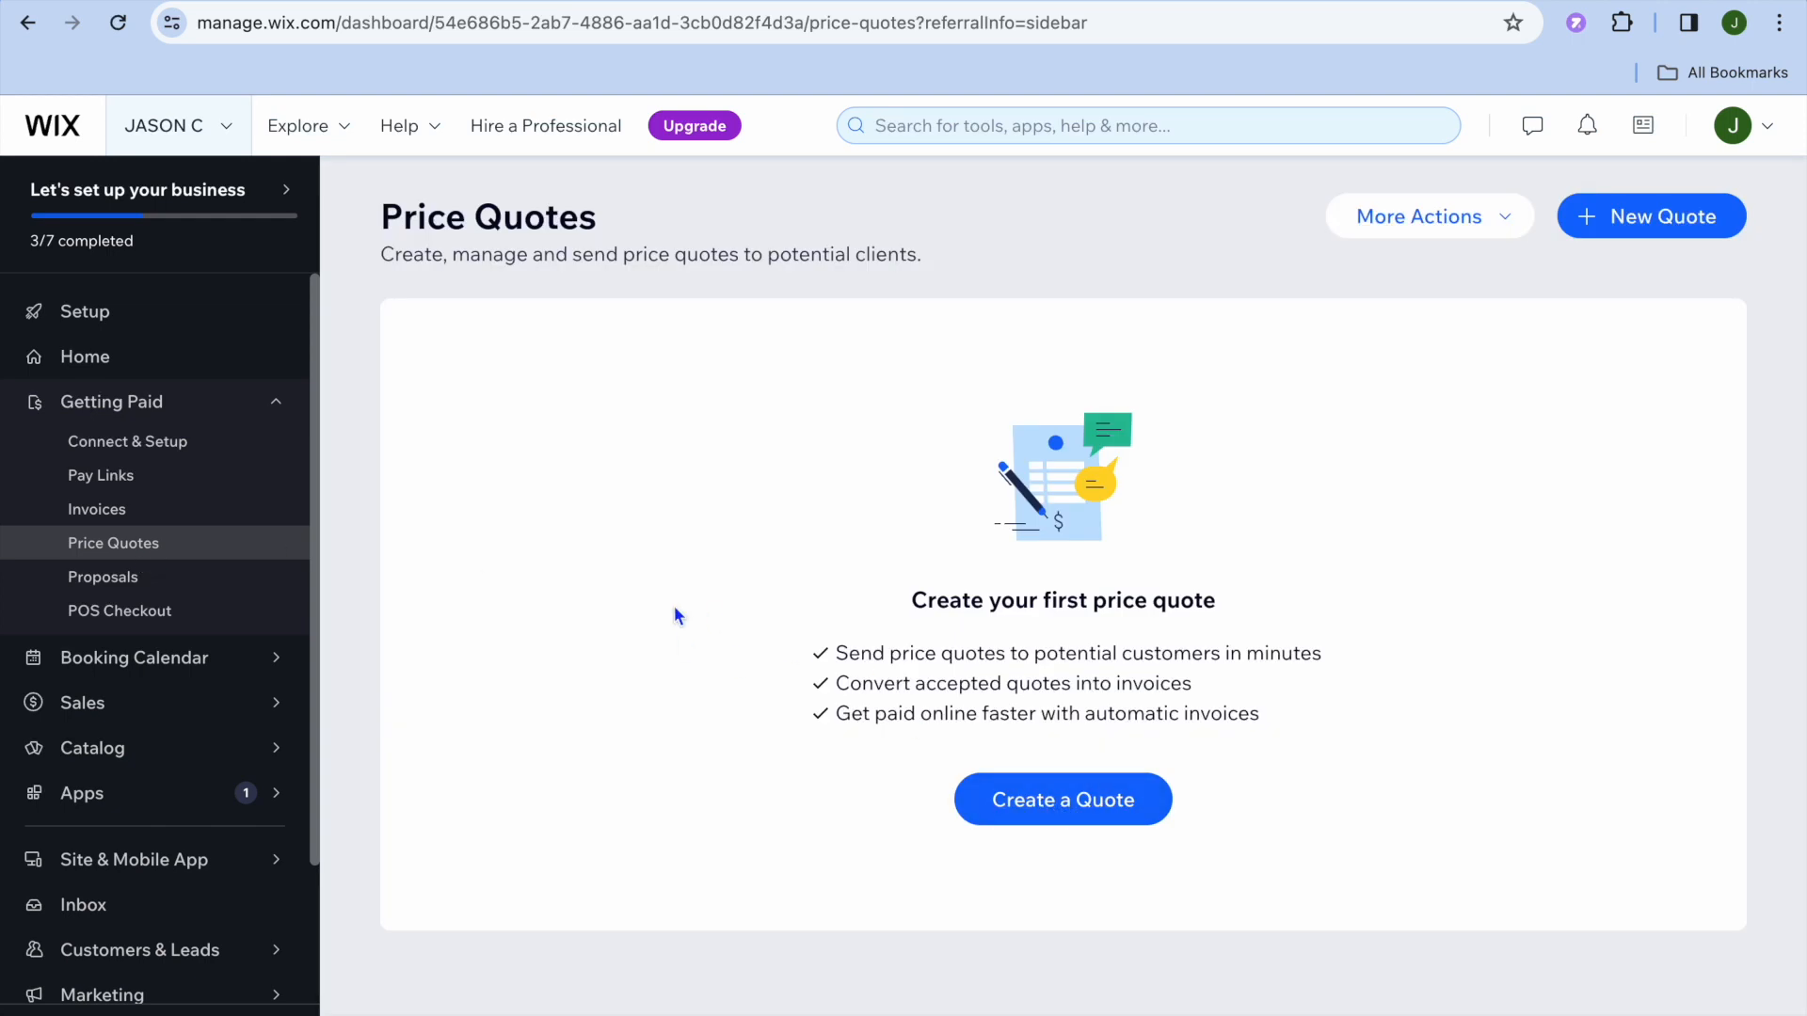
{"action": "left_click", "coordinate": [135, 581]}
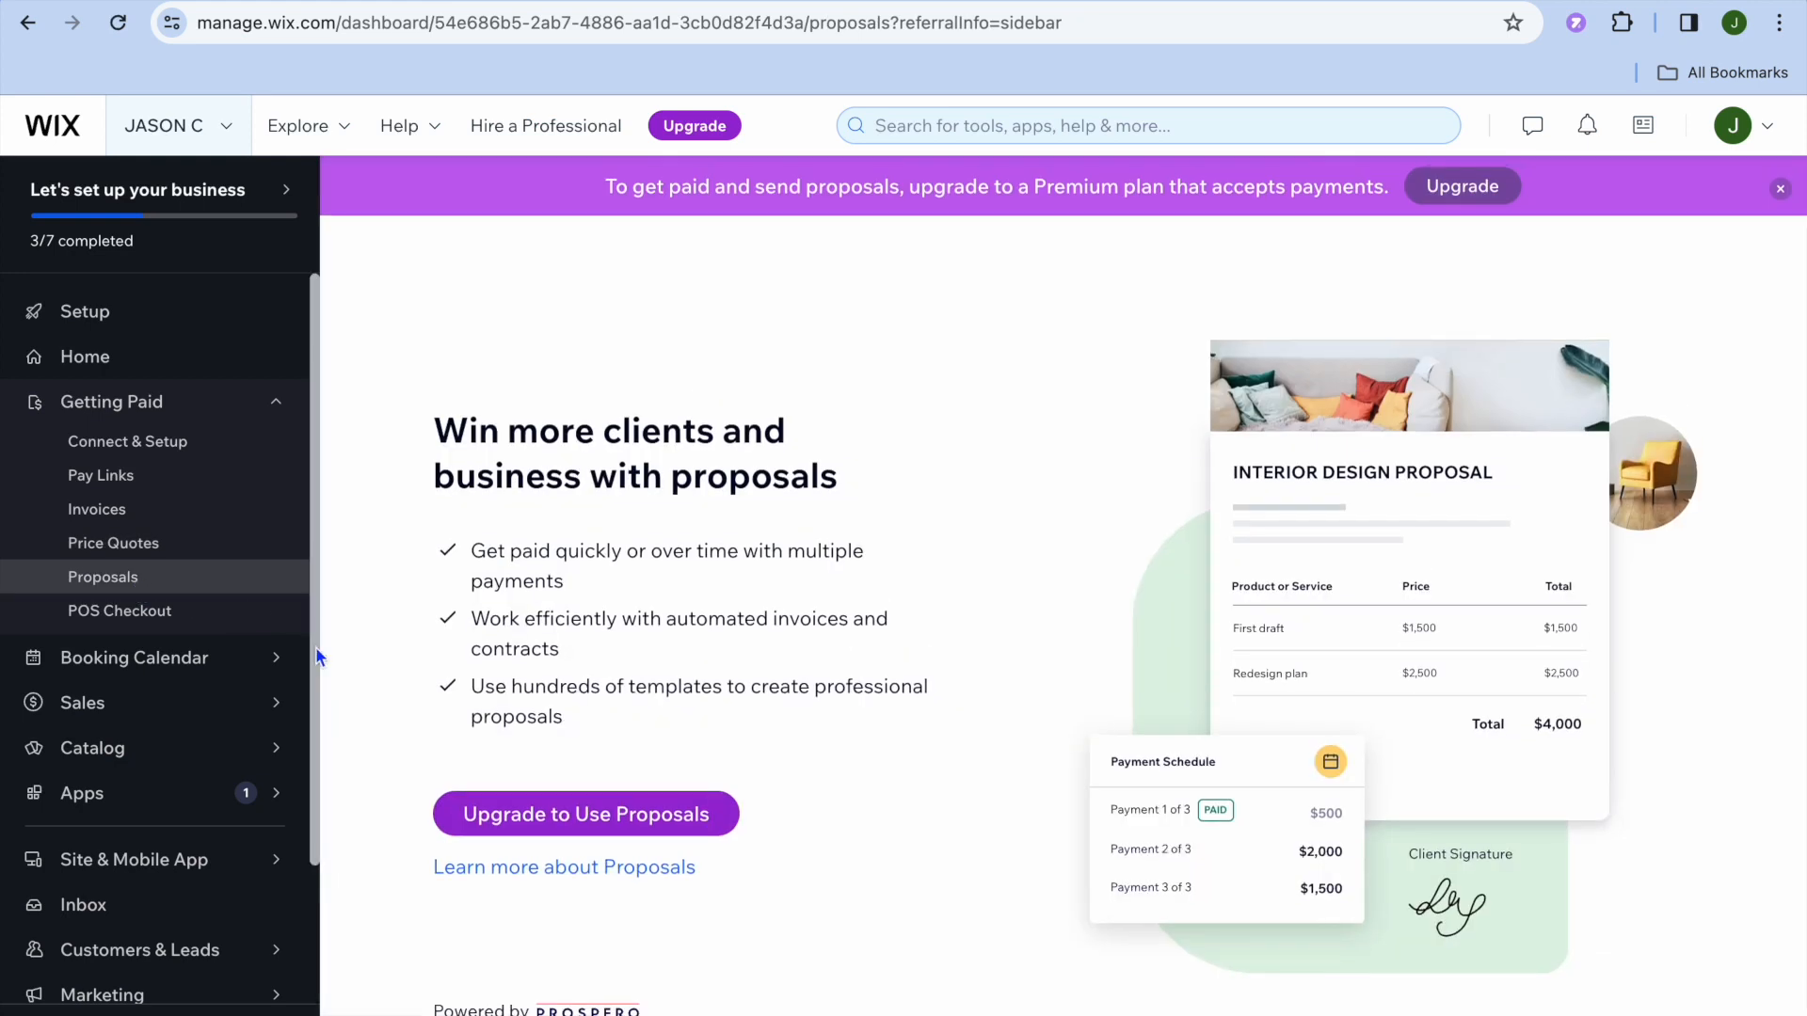
{"action": "left_click", "coordinate": [156, 621]}
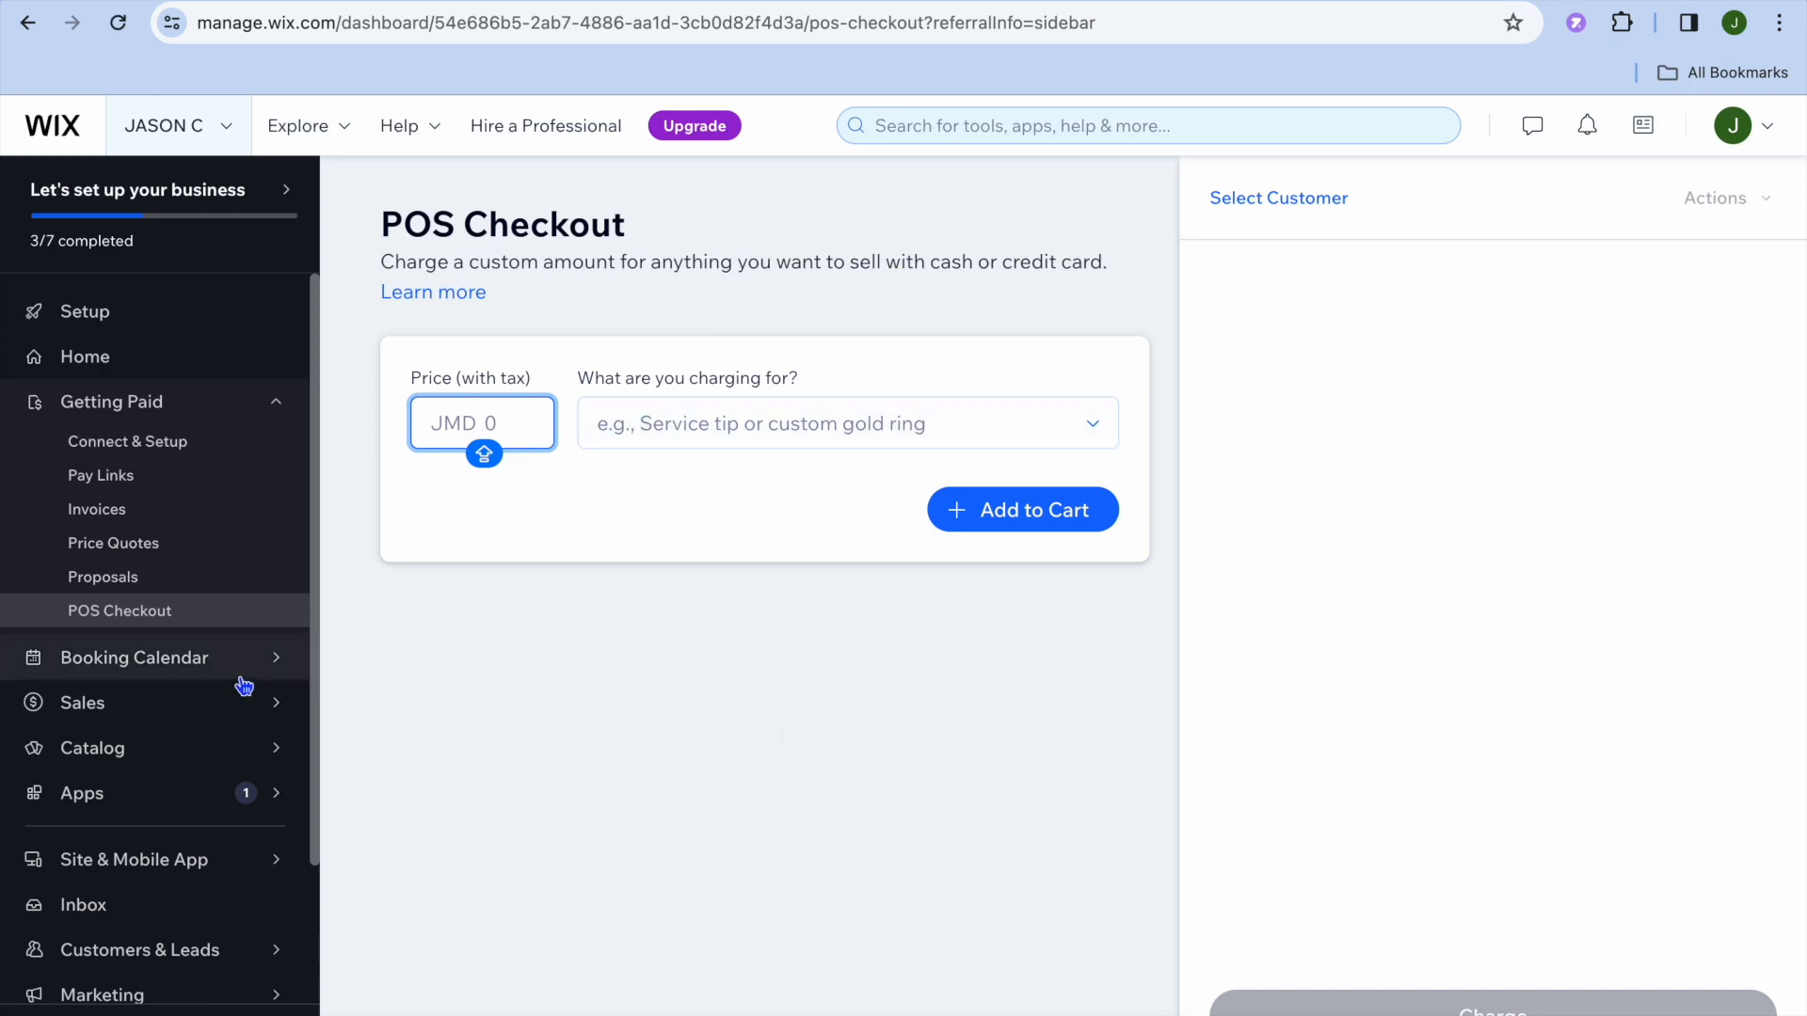
- Review the booking section's calendar, work schedule and booking list
{"action": "mouse_move", "coordinate": [215, 684]}
{"action": "left_click", "coordinate": [151, 674]}
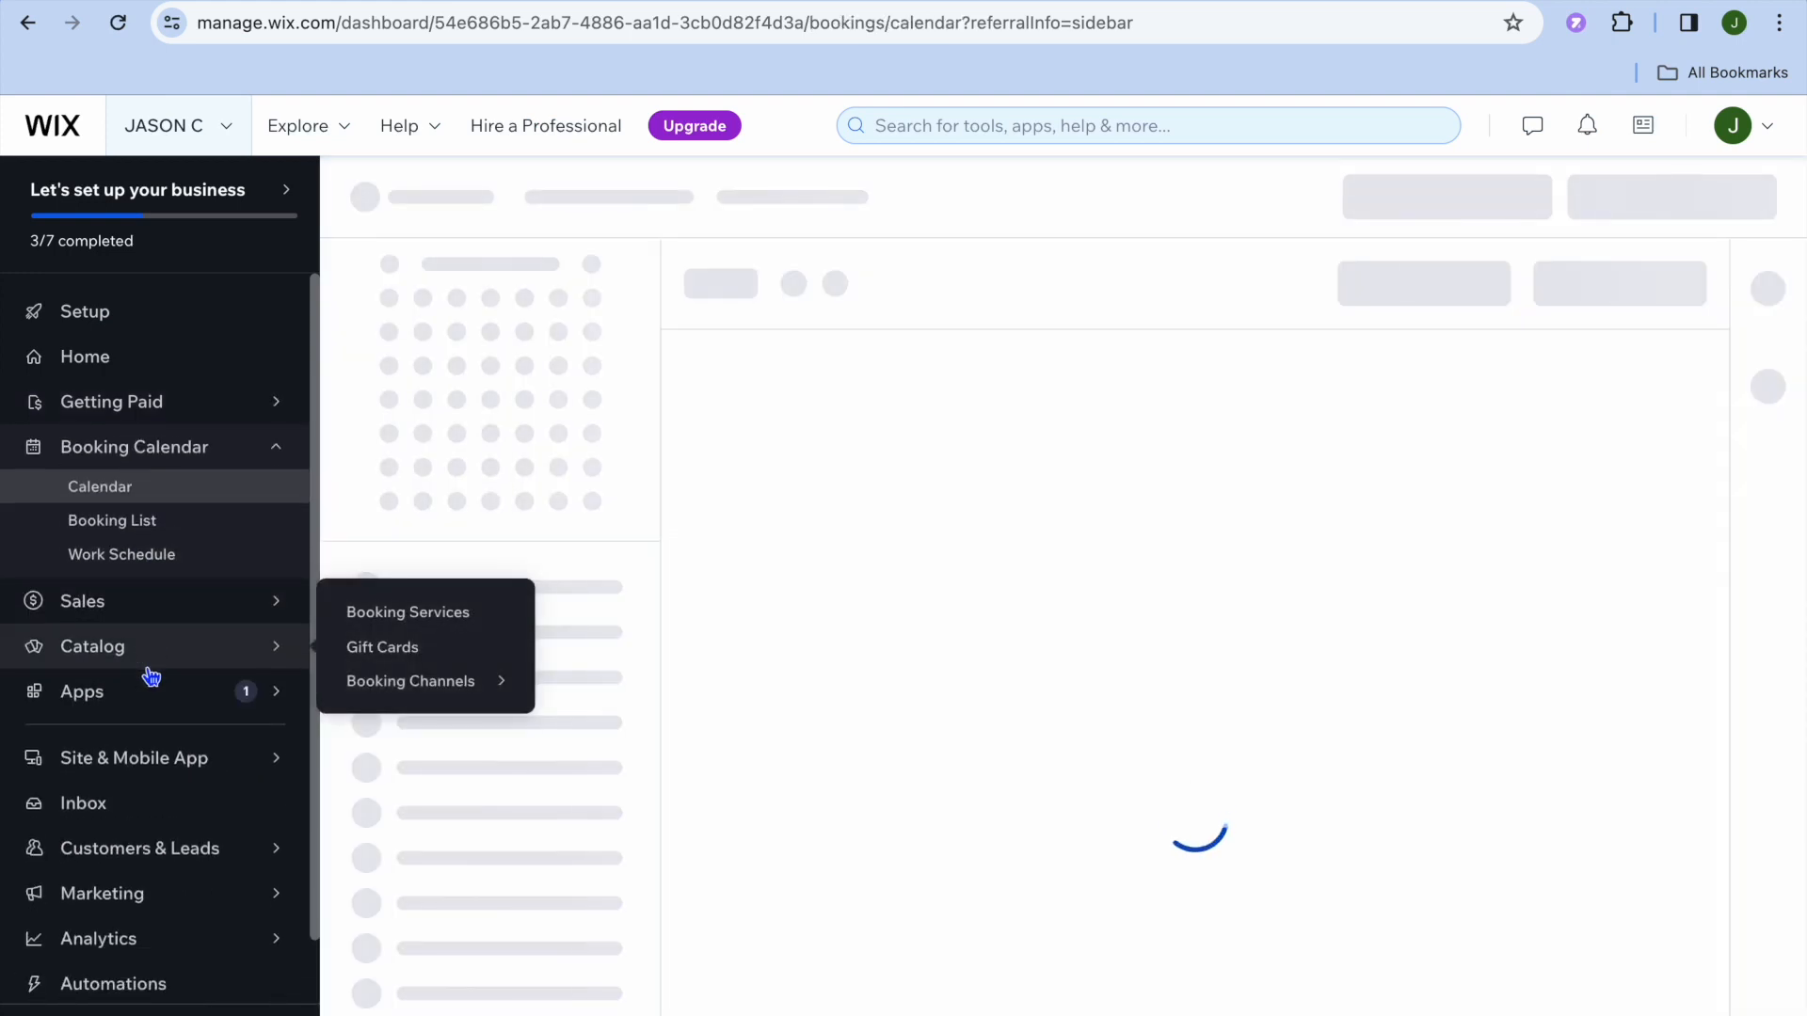
{"action": "left_click", "coordinate": [148, 557]}
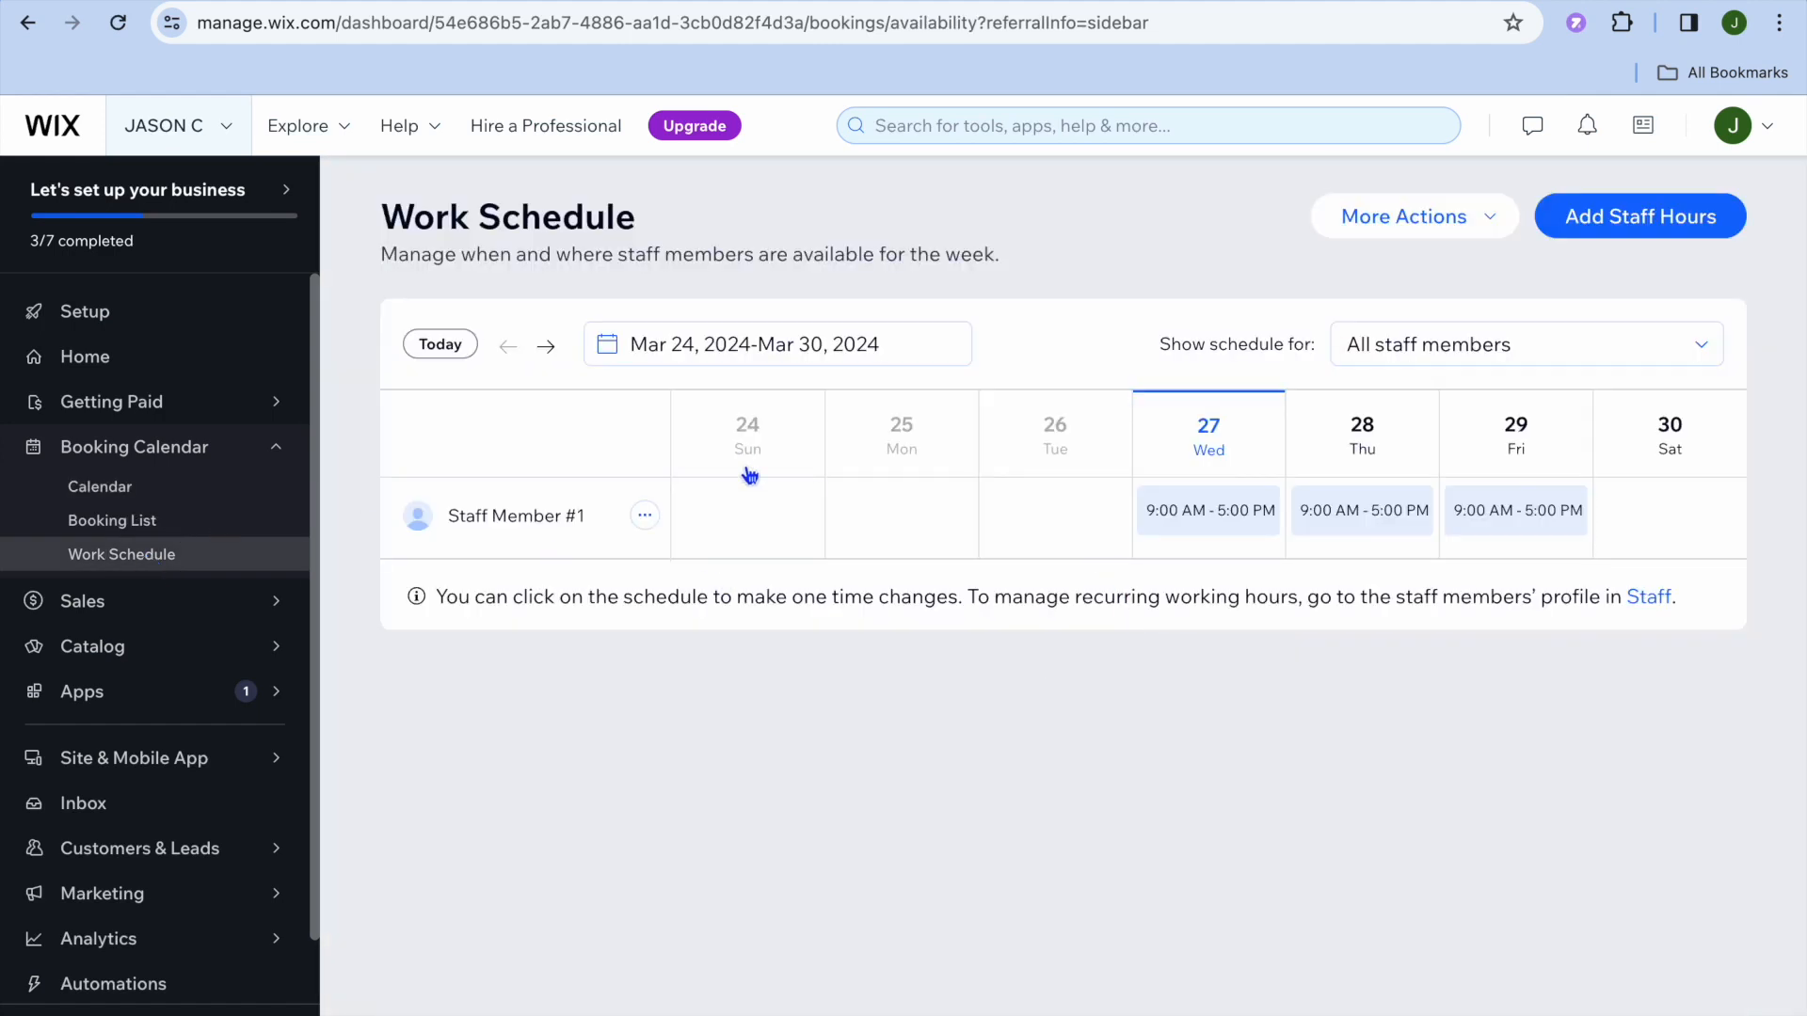
{"action": "left_click", "coordinate": [108, 534]}
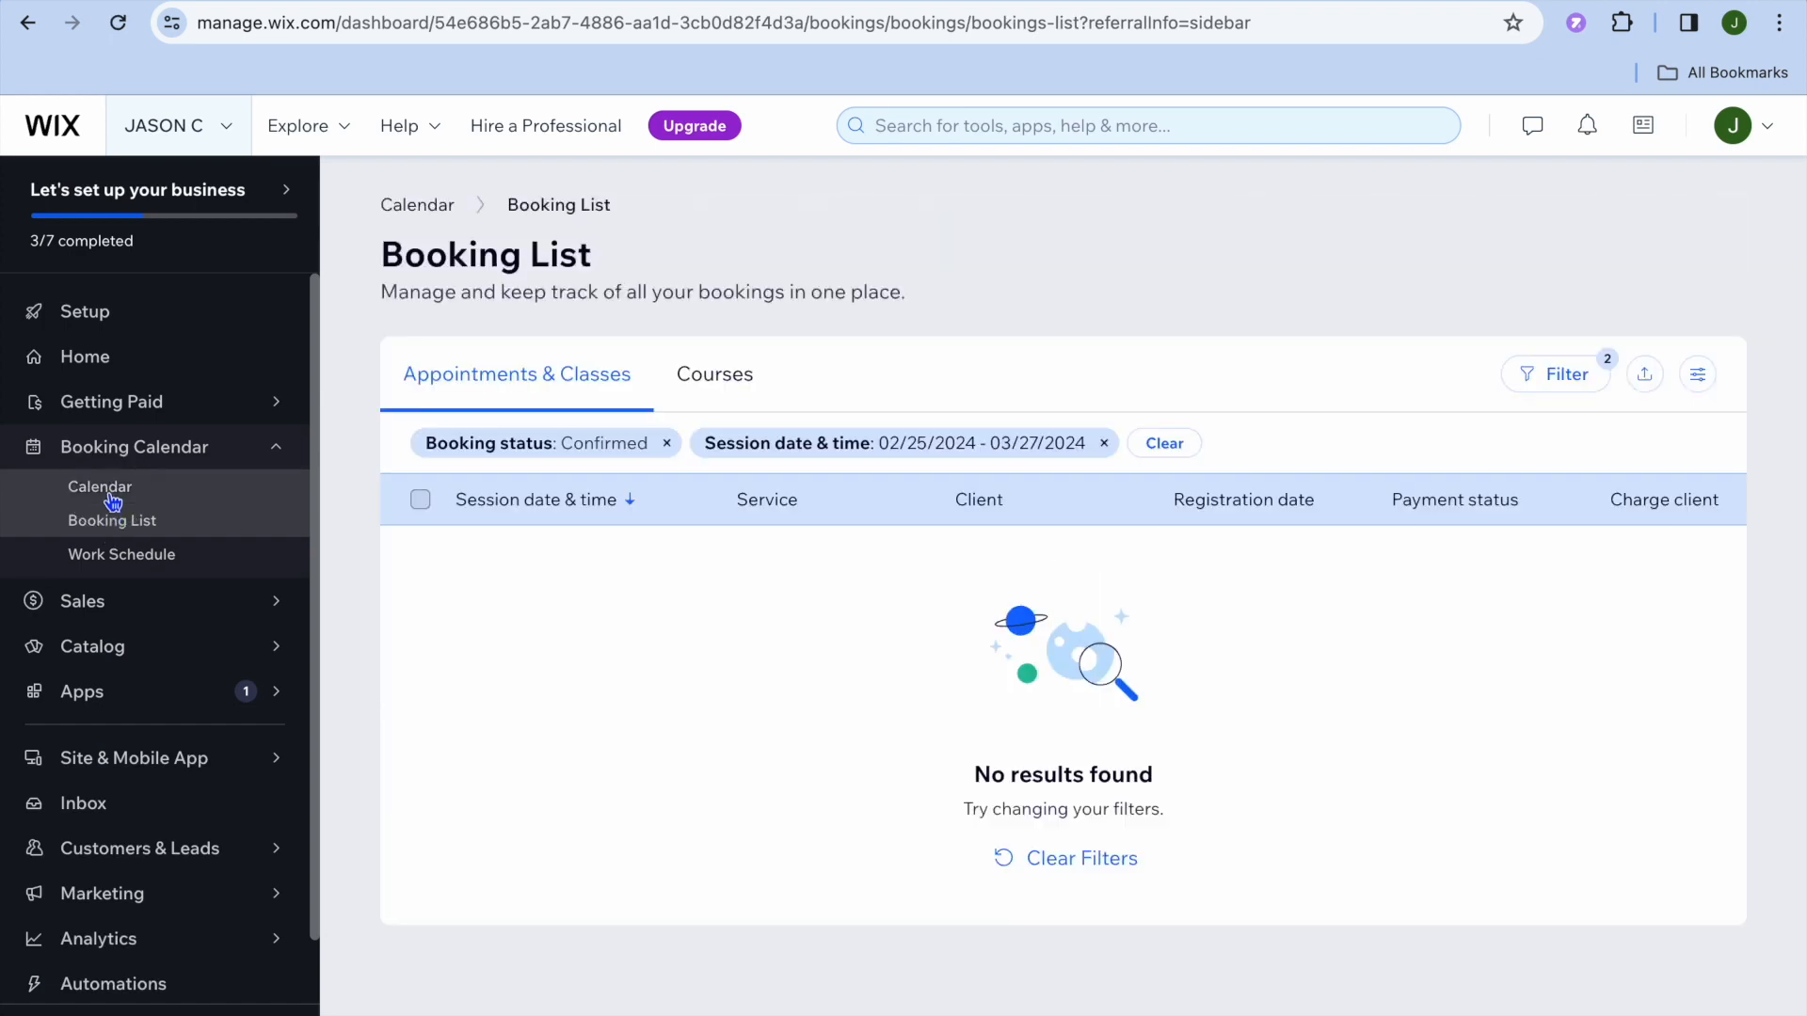
{"action": "left_click", "coordinate": [111, 499]}
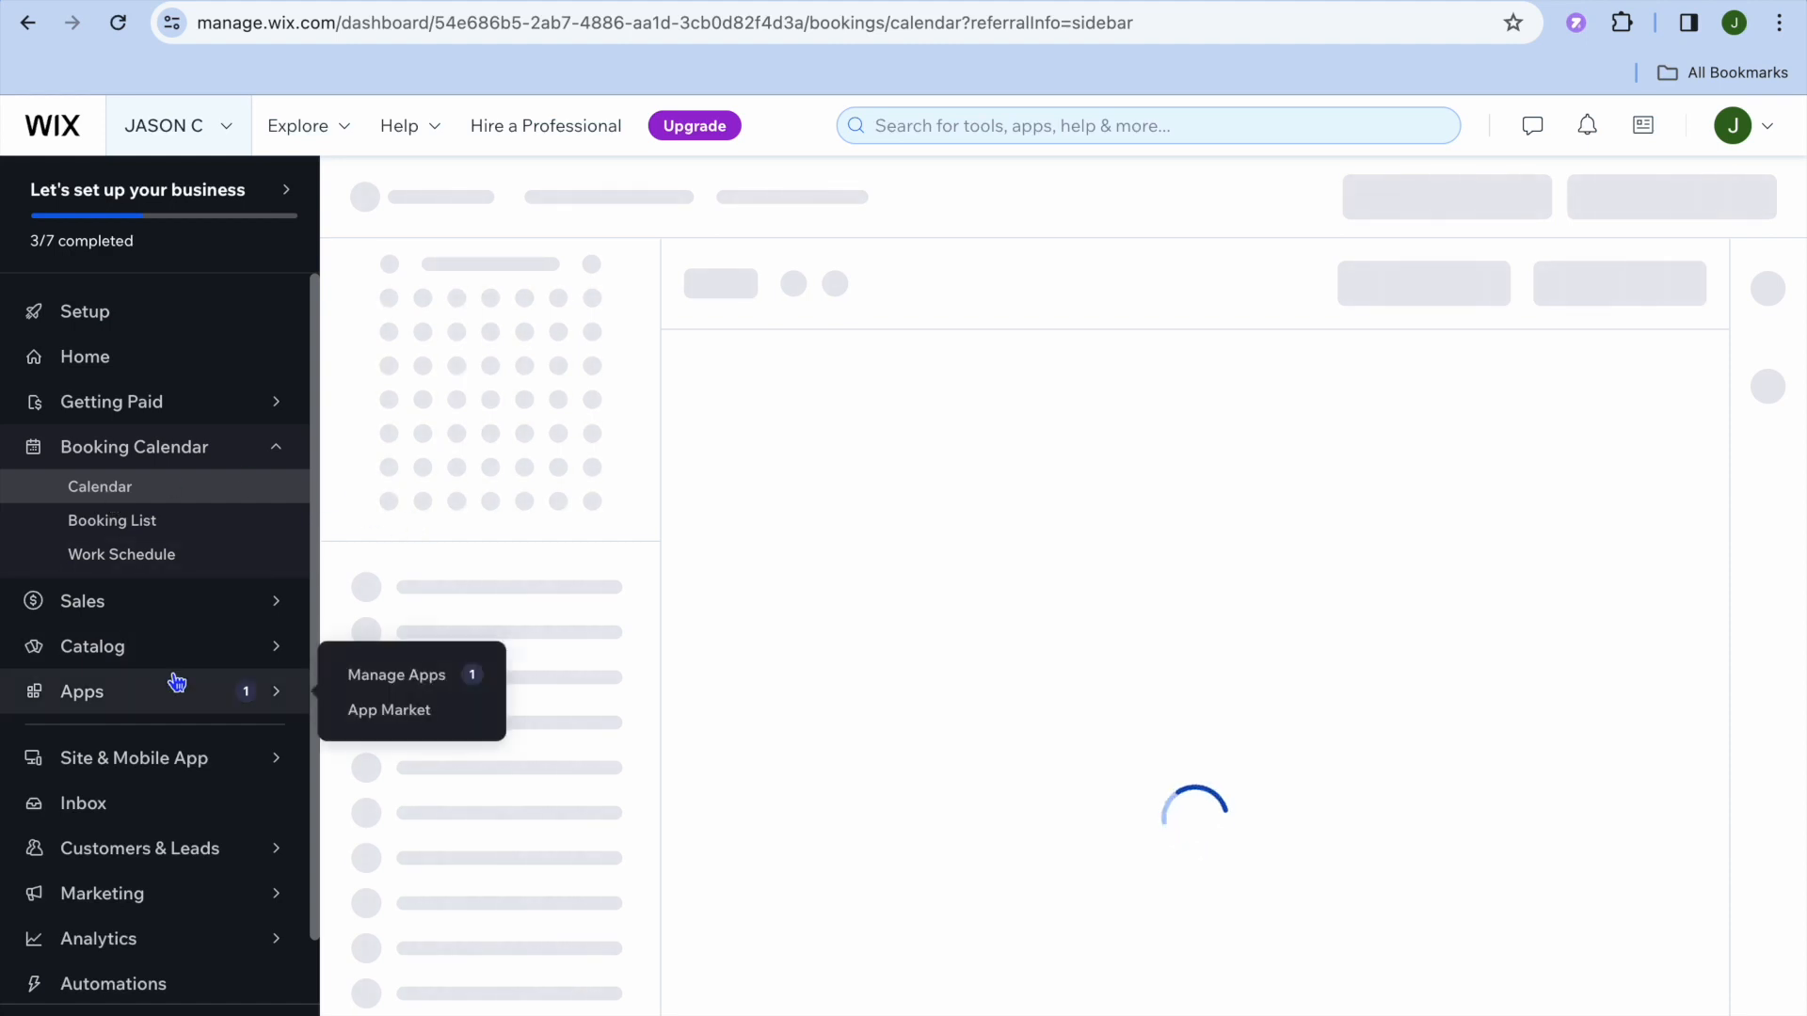
- Open the Roofing Estimate service from the catalog's booking services for editing and go to its price per session settings
{"action": "mouse_move", "coordinate": [189, 617]}
{"action": "mouse_move", "coordinate": [162, 649]}
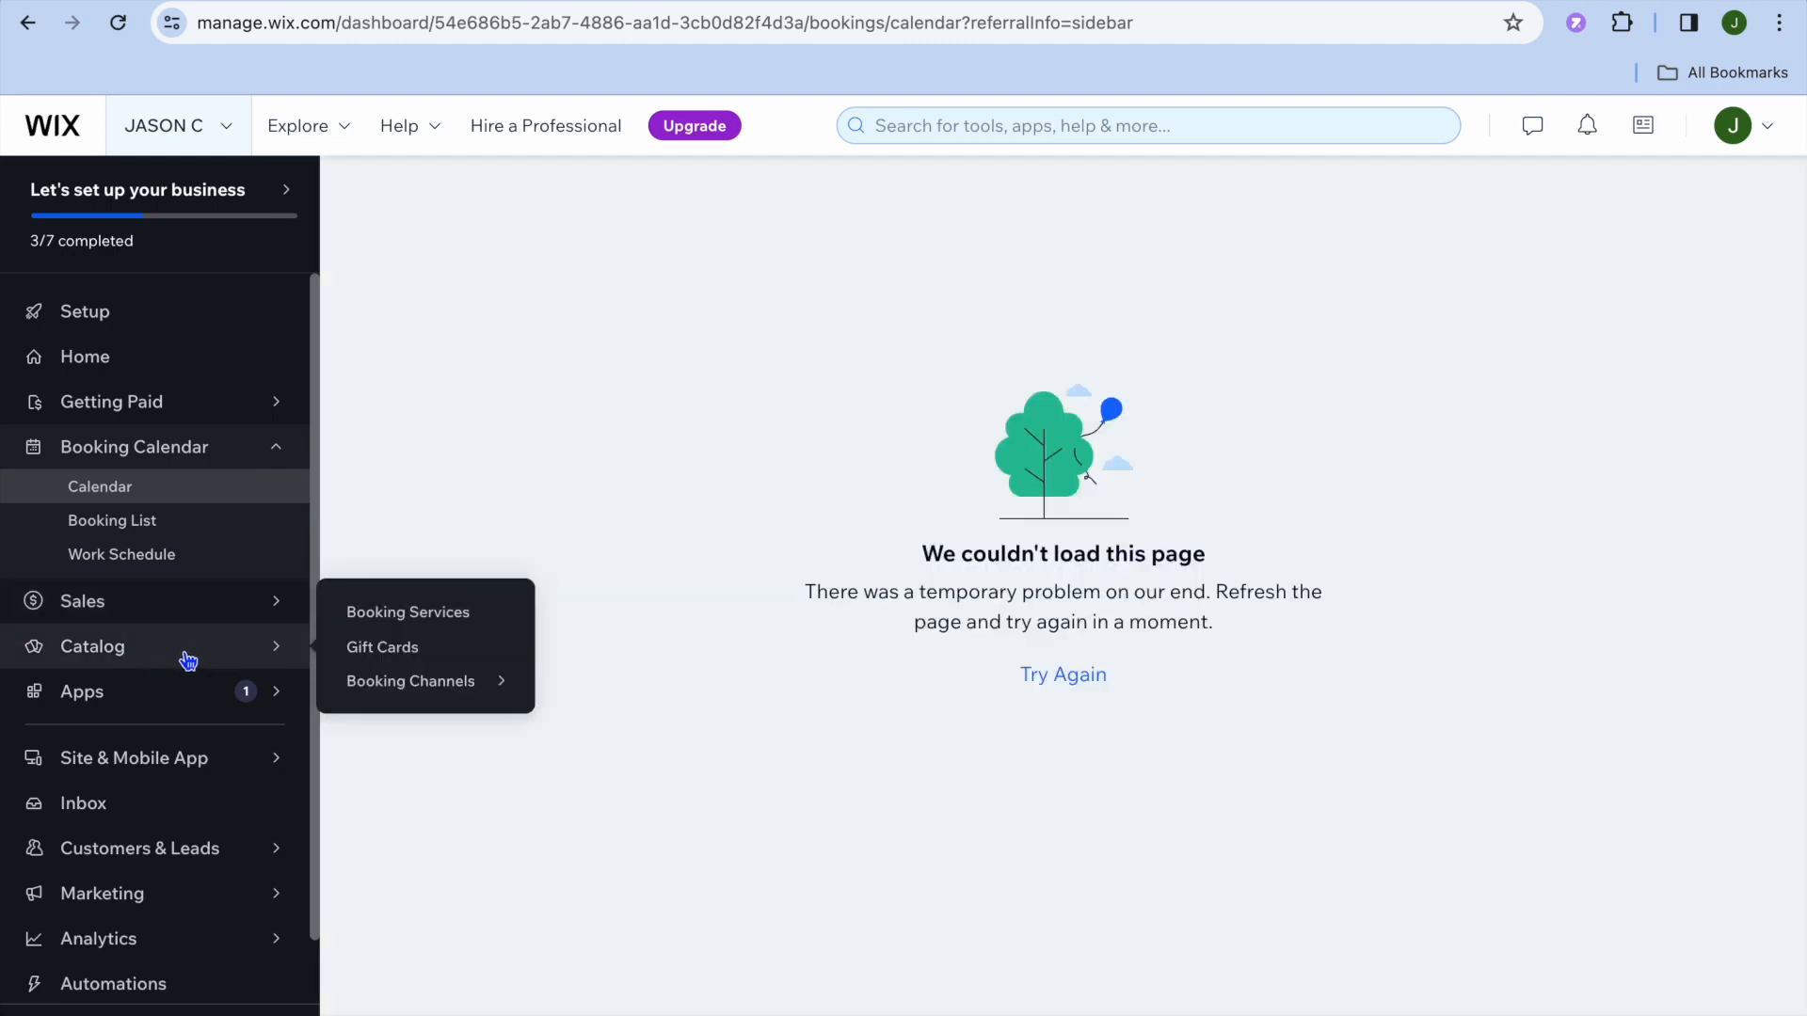
{"action": "left_click", "coordinate": [423, 613]}
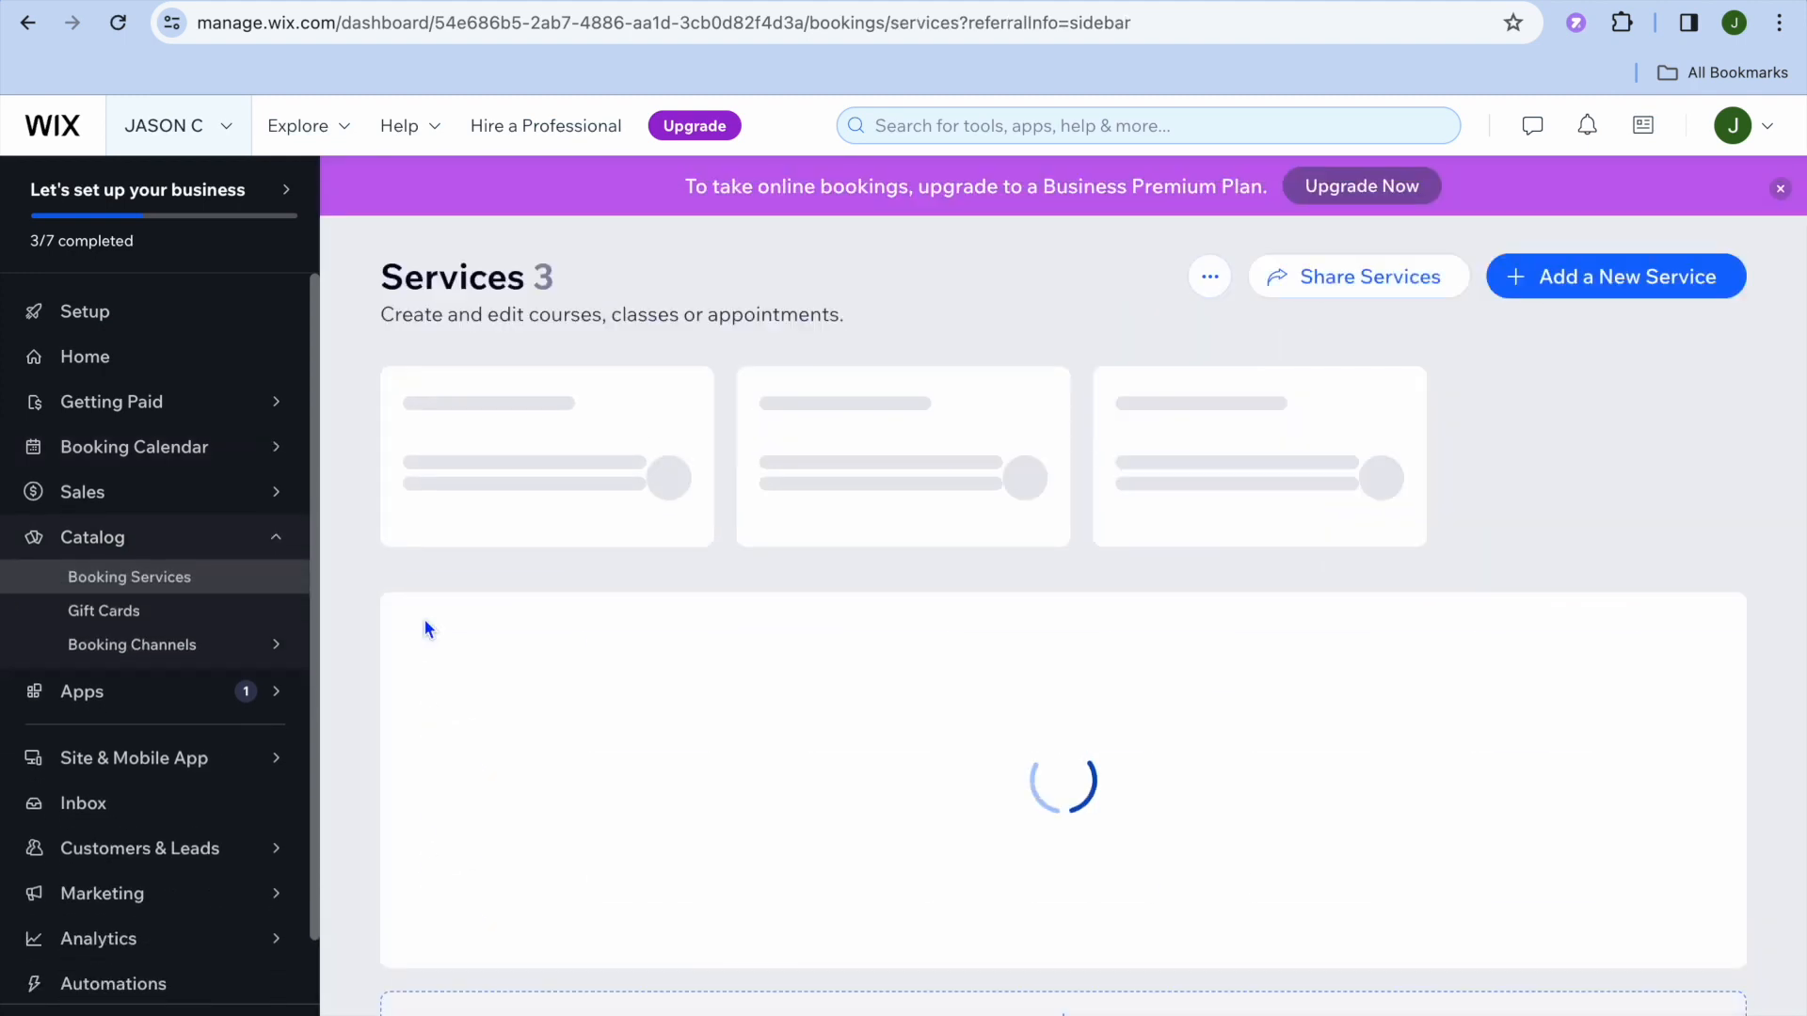
{"action": "scroll", "coordinate": [708, 681], "scroll_direction": "down", "scroll_amount": 3}
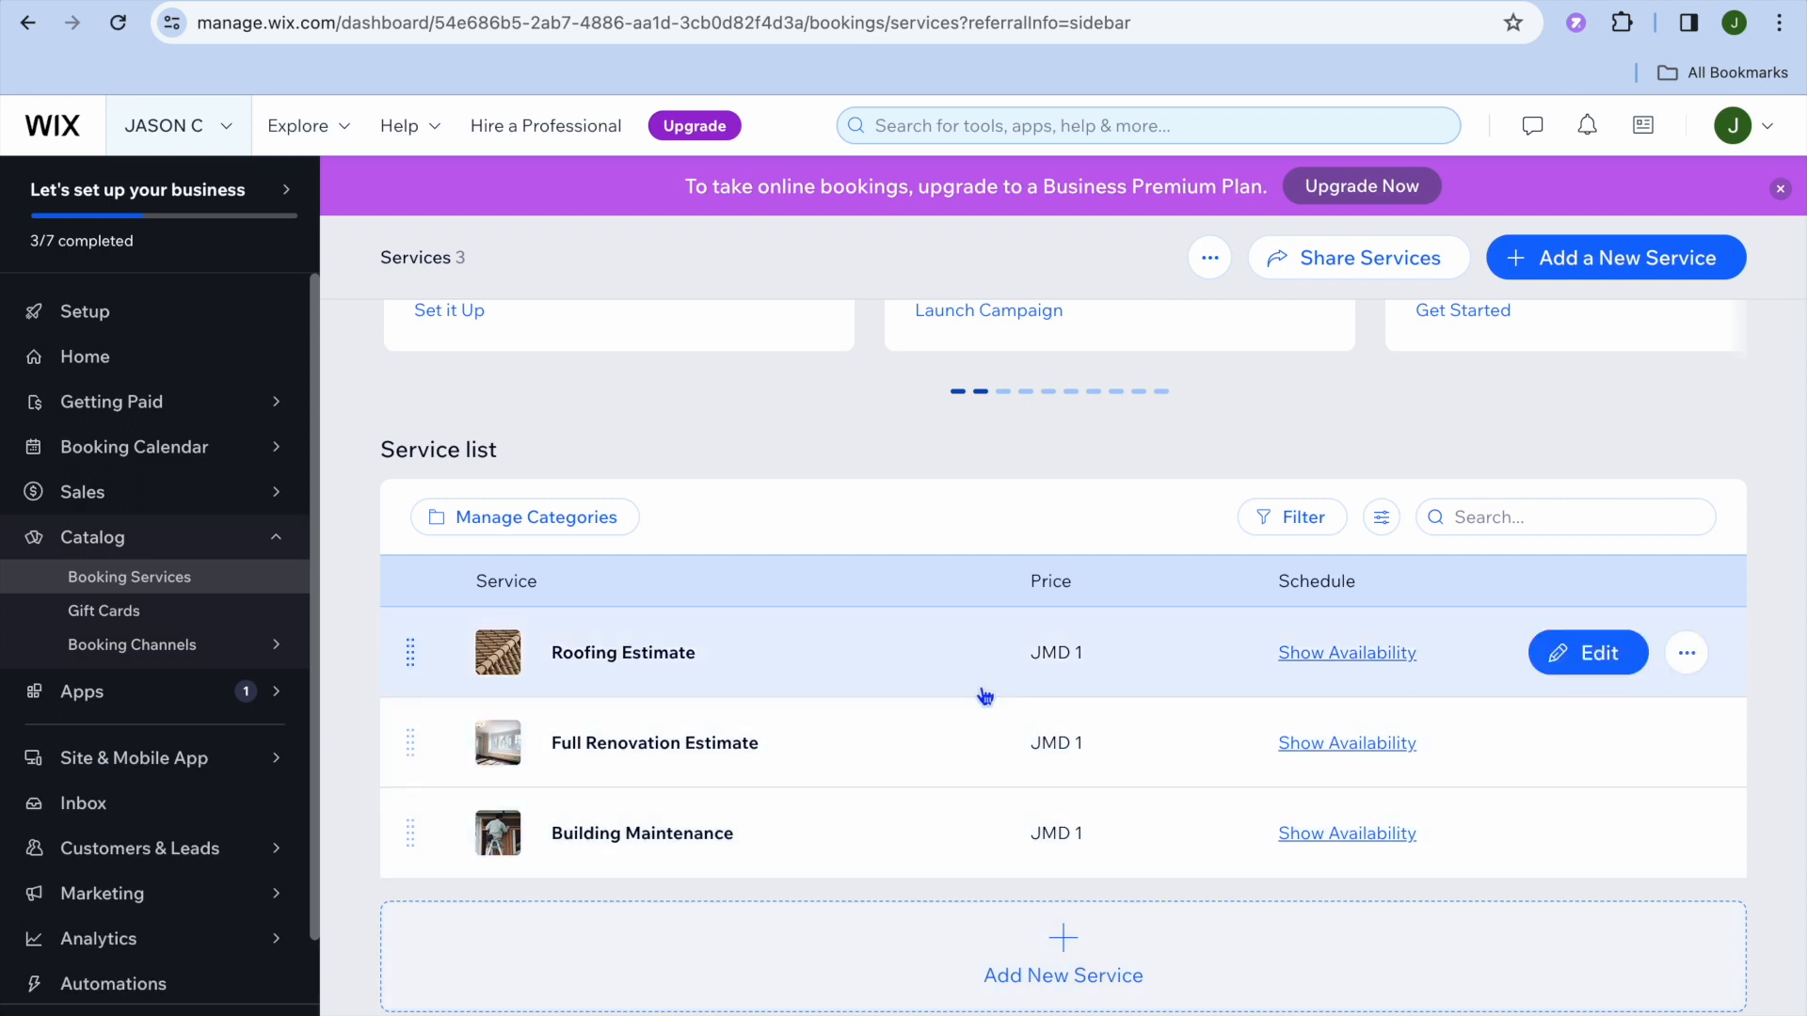
{"action": "left_click", "coordinate": [1559, 659]}
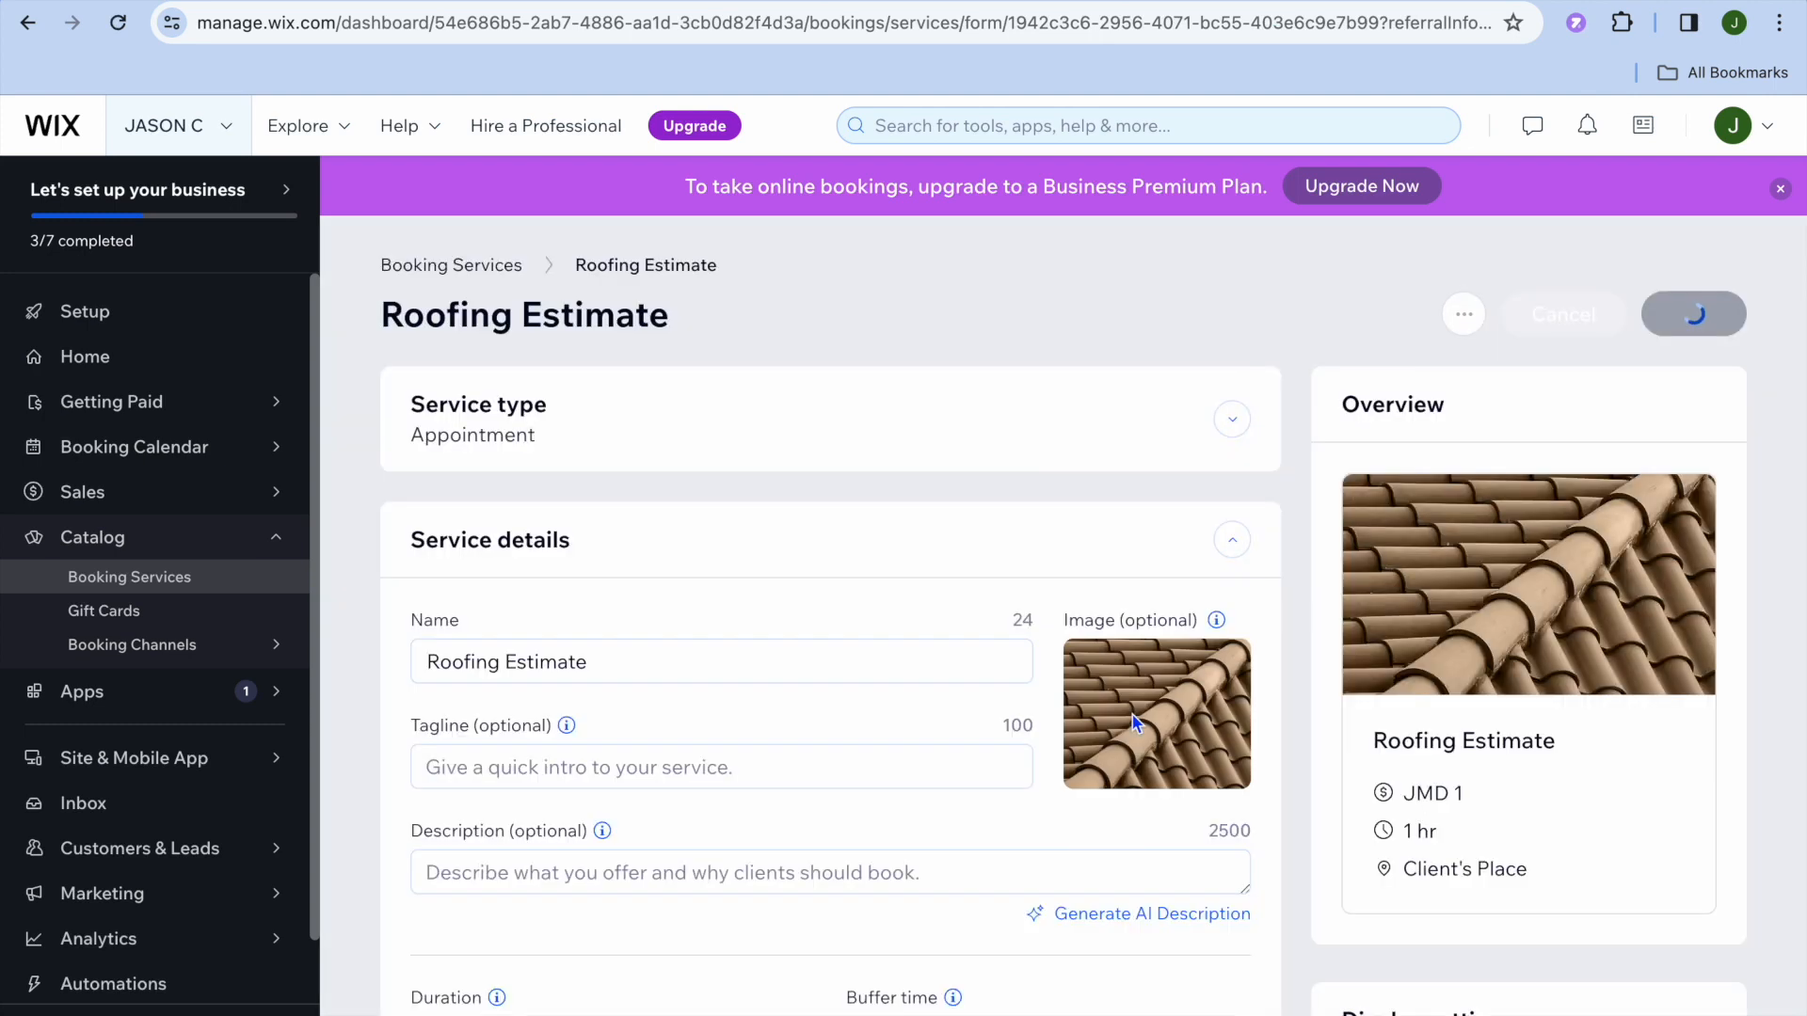
{"action": "mouse_move", "coordinate": [1170, 714]}
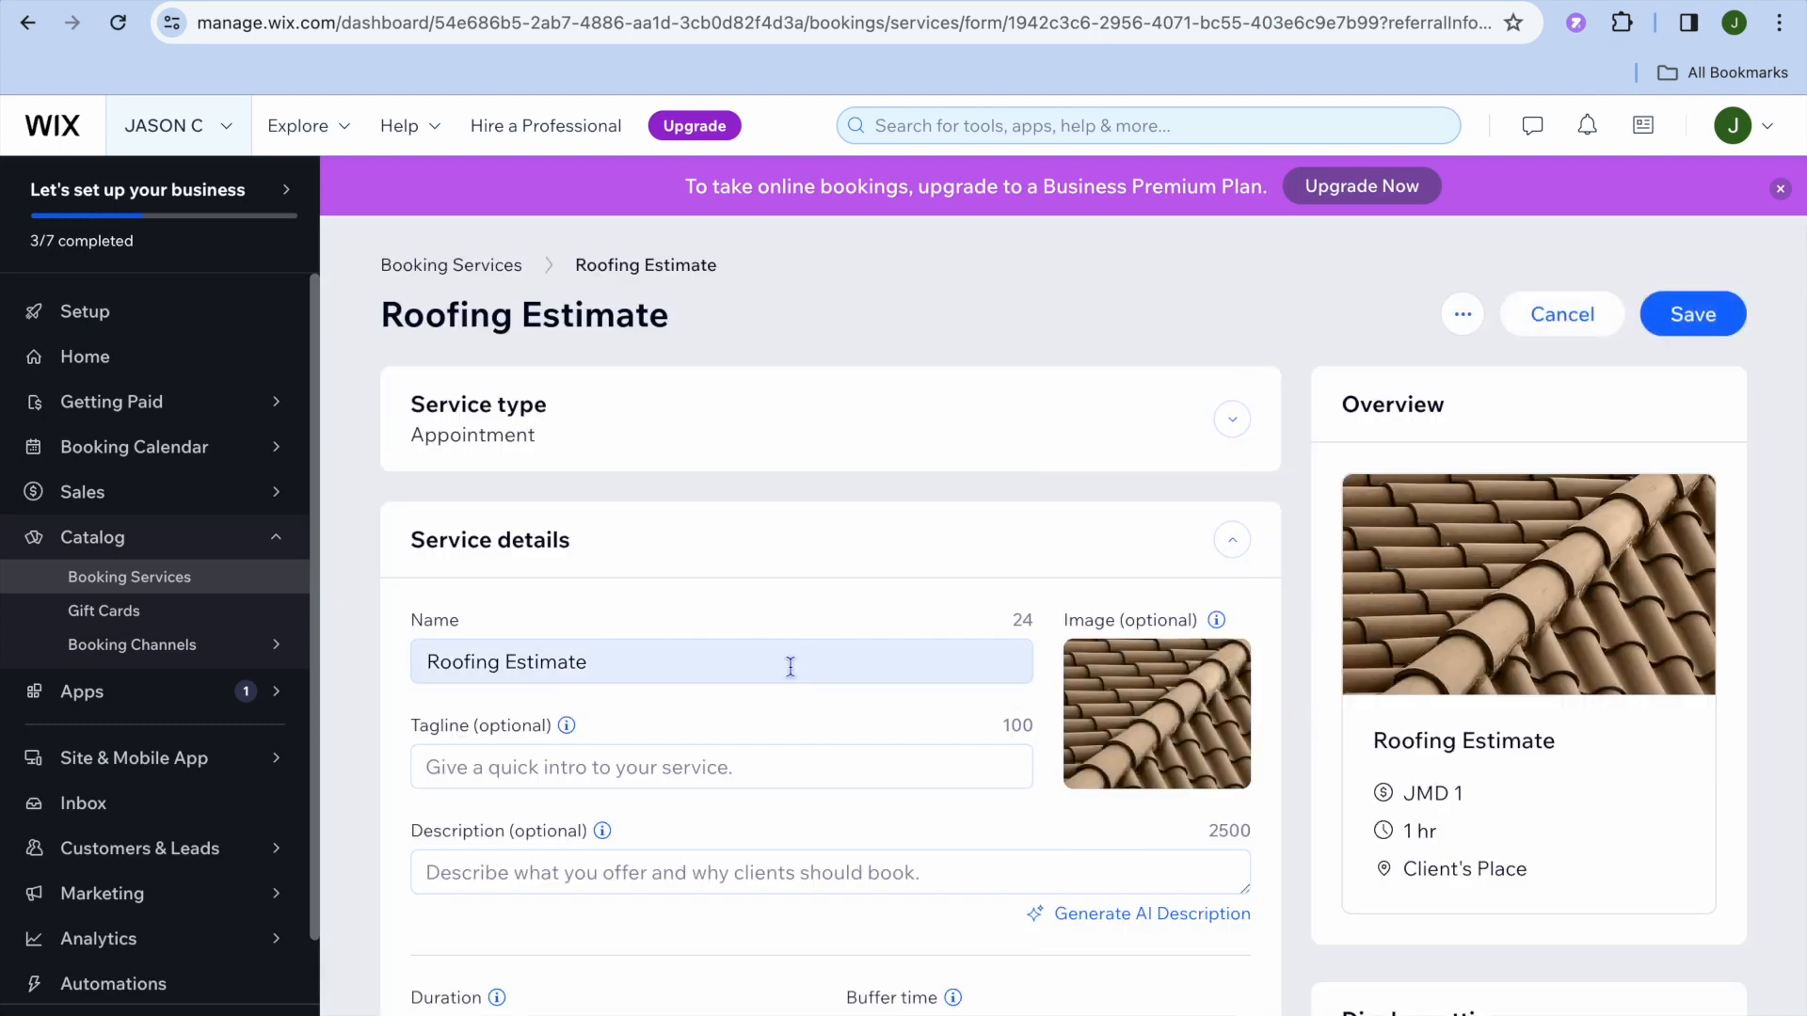
{"action": "scroll", "coordinate": [769, 670], "scroll_direction": "down", "scroll_amount": 5}
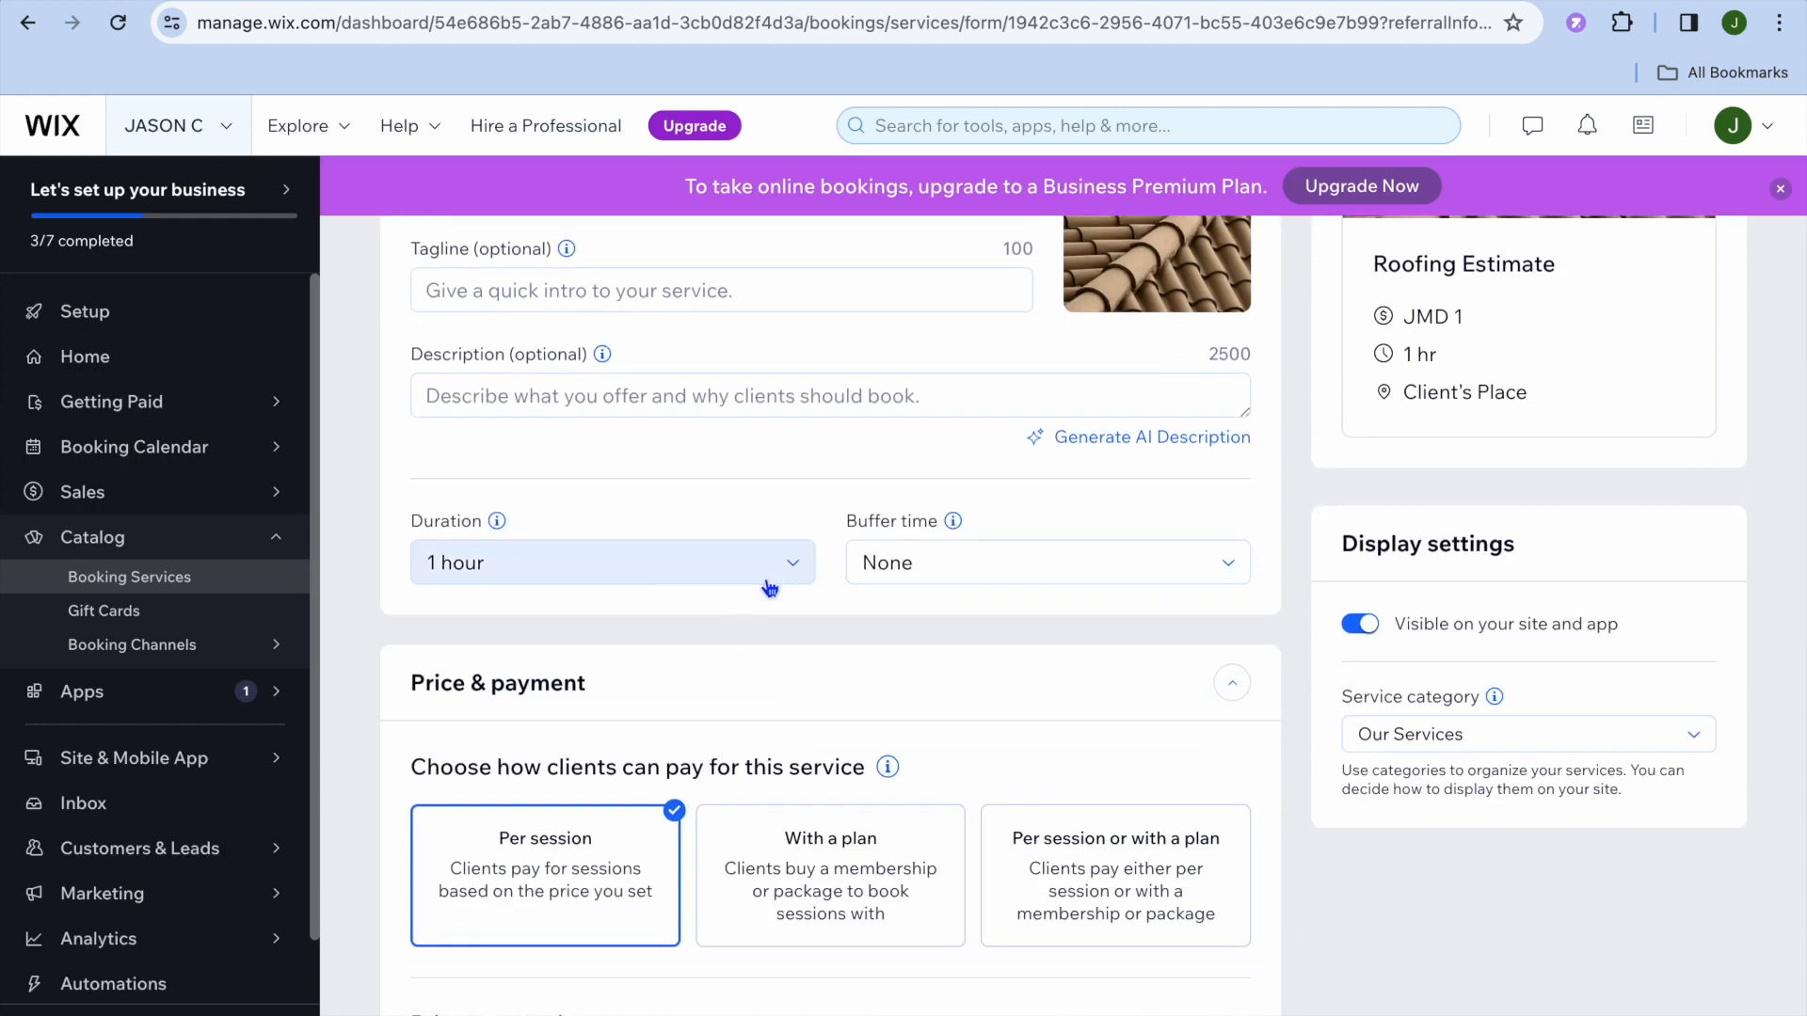
{"action": "scroll", "coordinate": [770, 588], "scroll_direction": "down", "scroll_amount": 7}
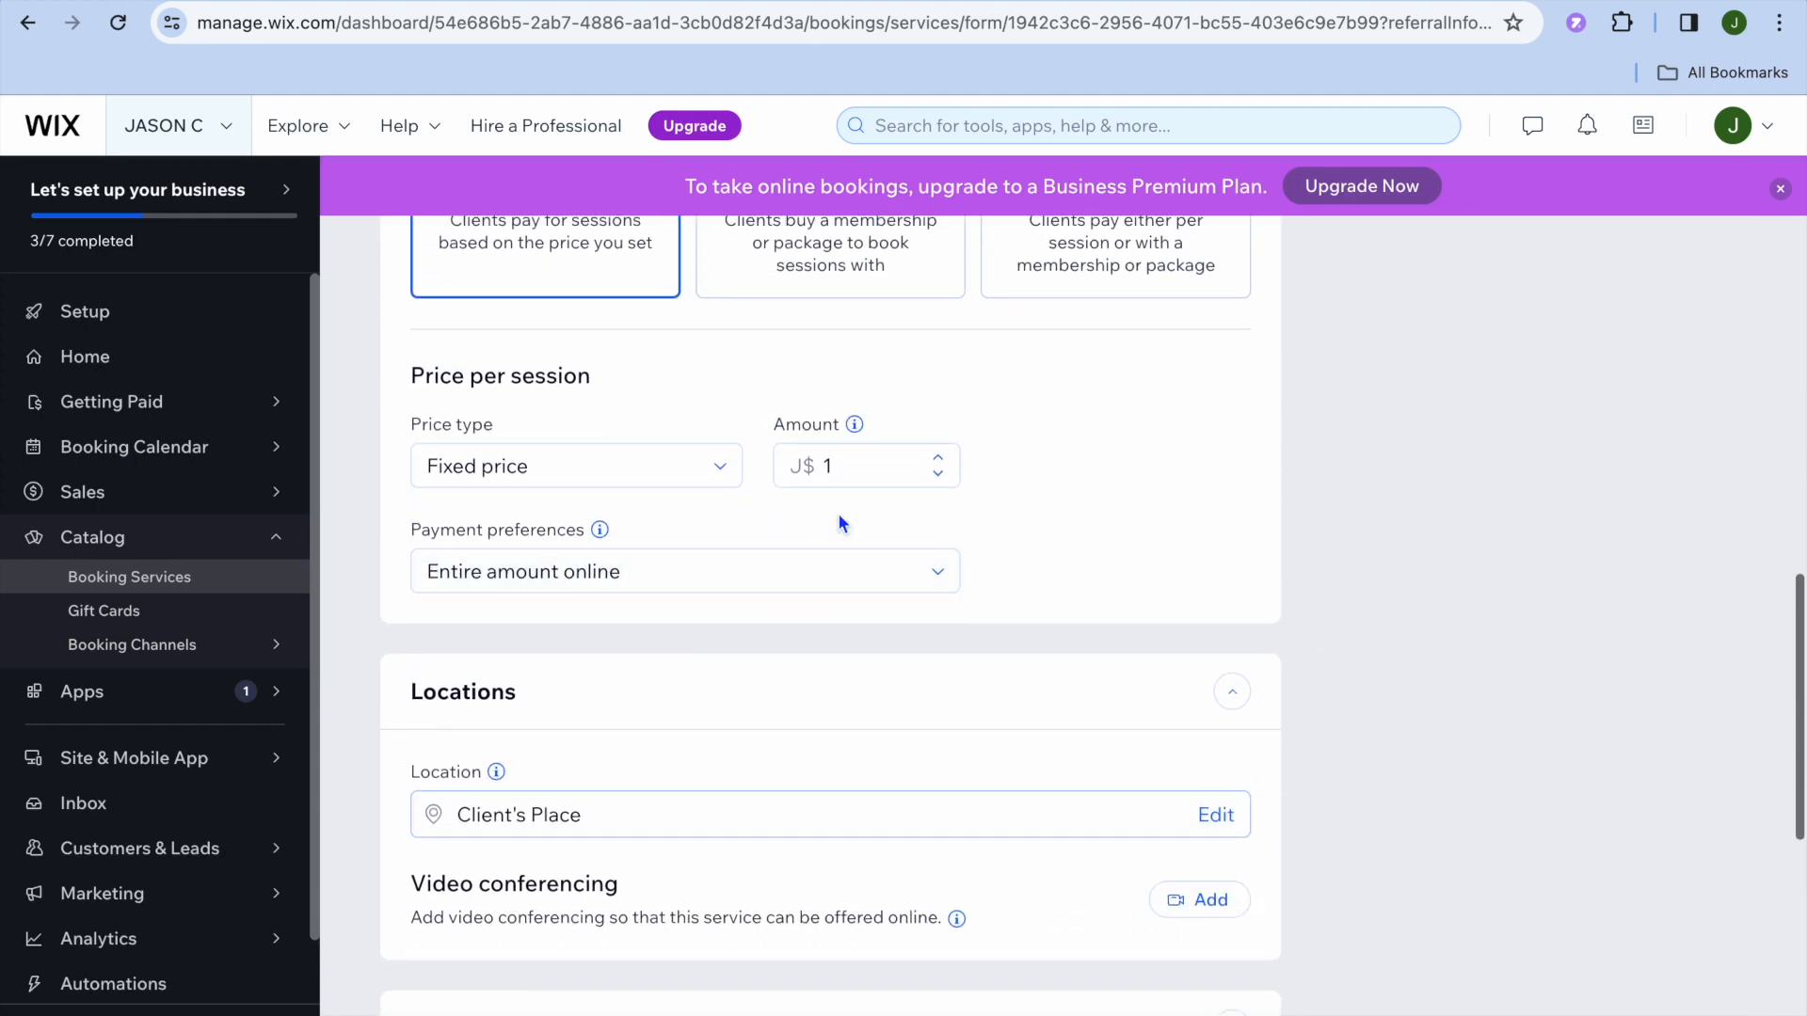
- Set the Roofing Estimate's fixed price to J$ 10 per session, save the service and dismiss the upgrade offer
{"action": "left_click", "coordinate": [848, 467]}
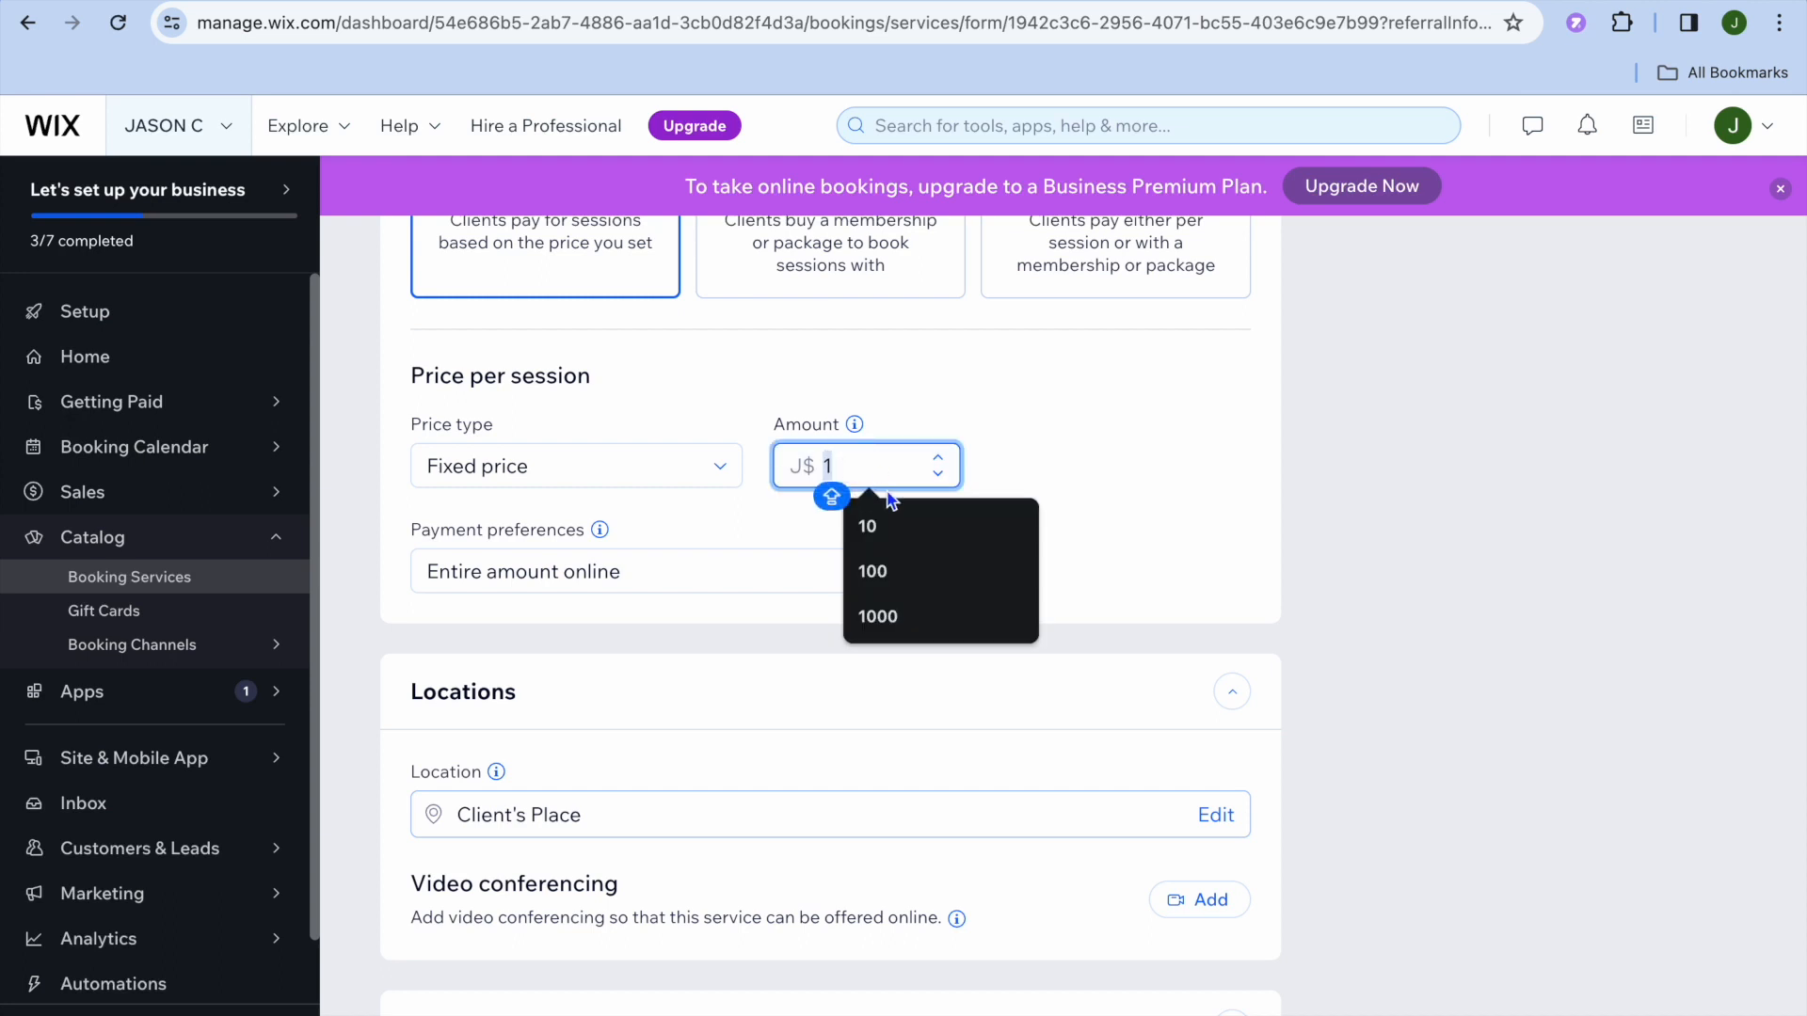
{"action": "left_click", "coordinate": [882, 547]}
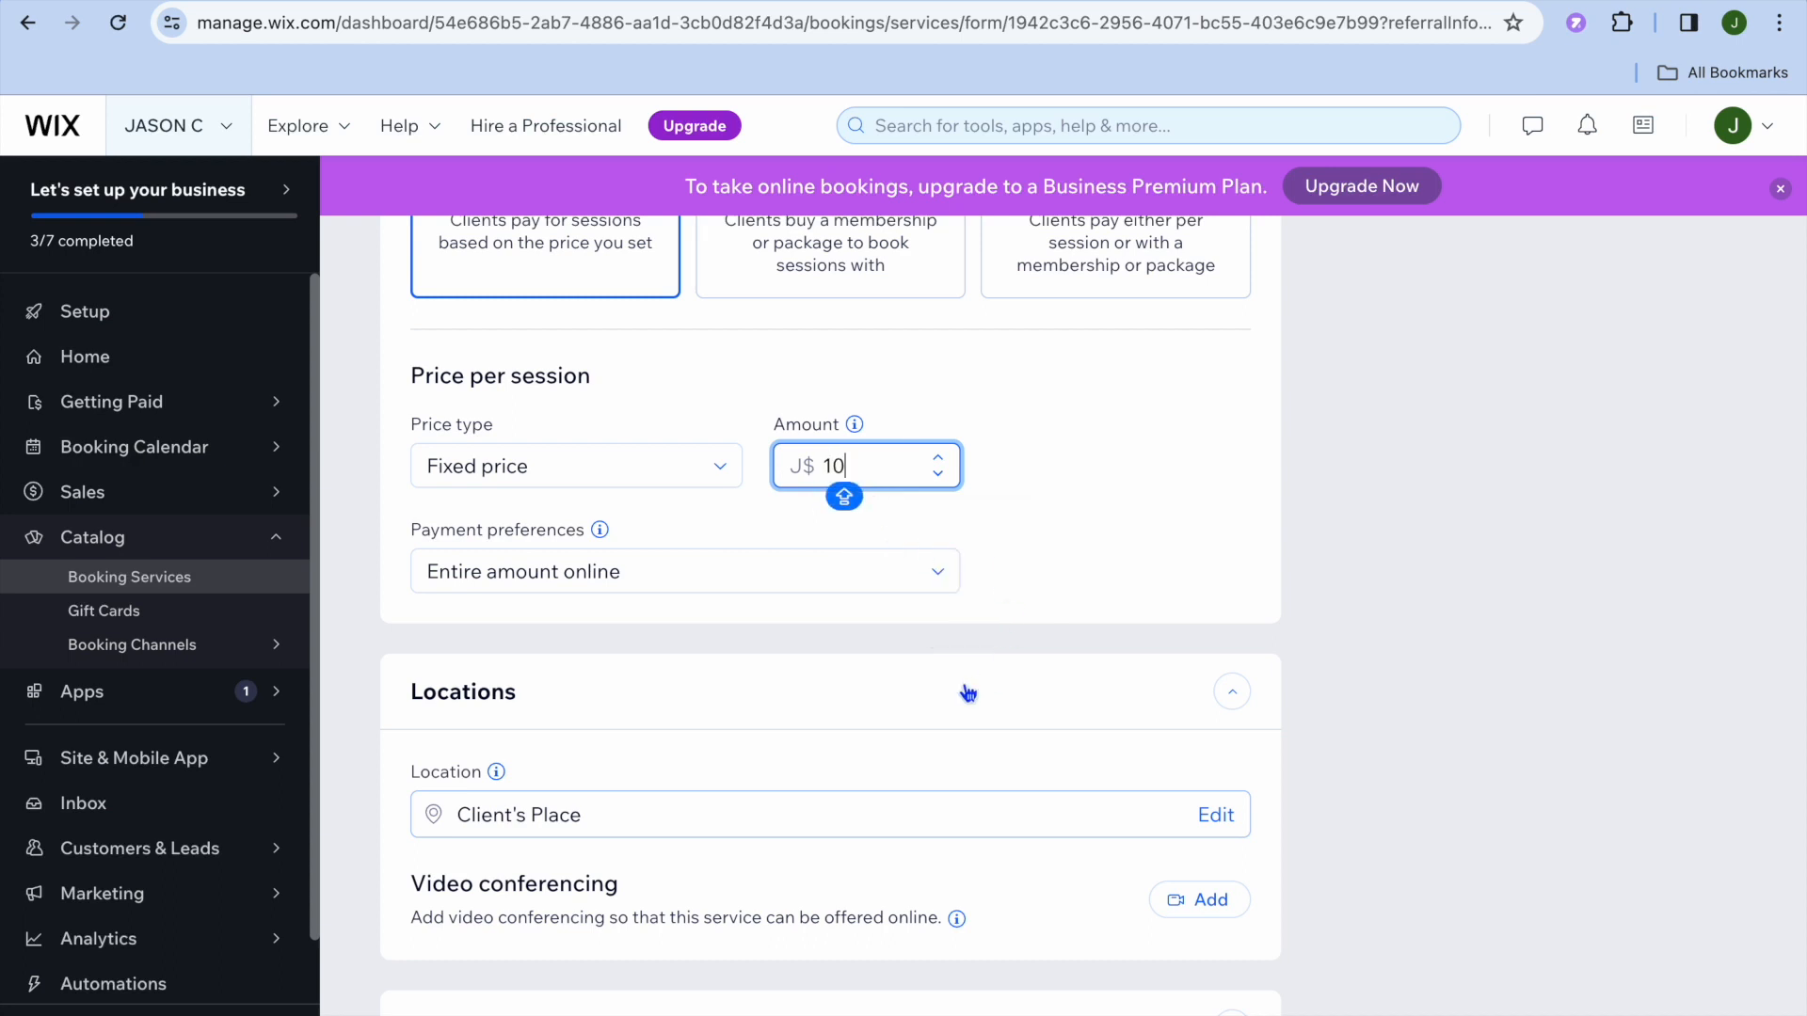
{"action": "scroll", "coordinate": [968, 694], "scroll_direction": "down", "scroll_amount": 5}
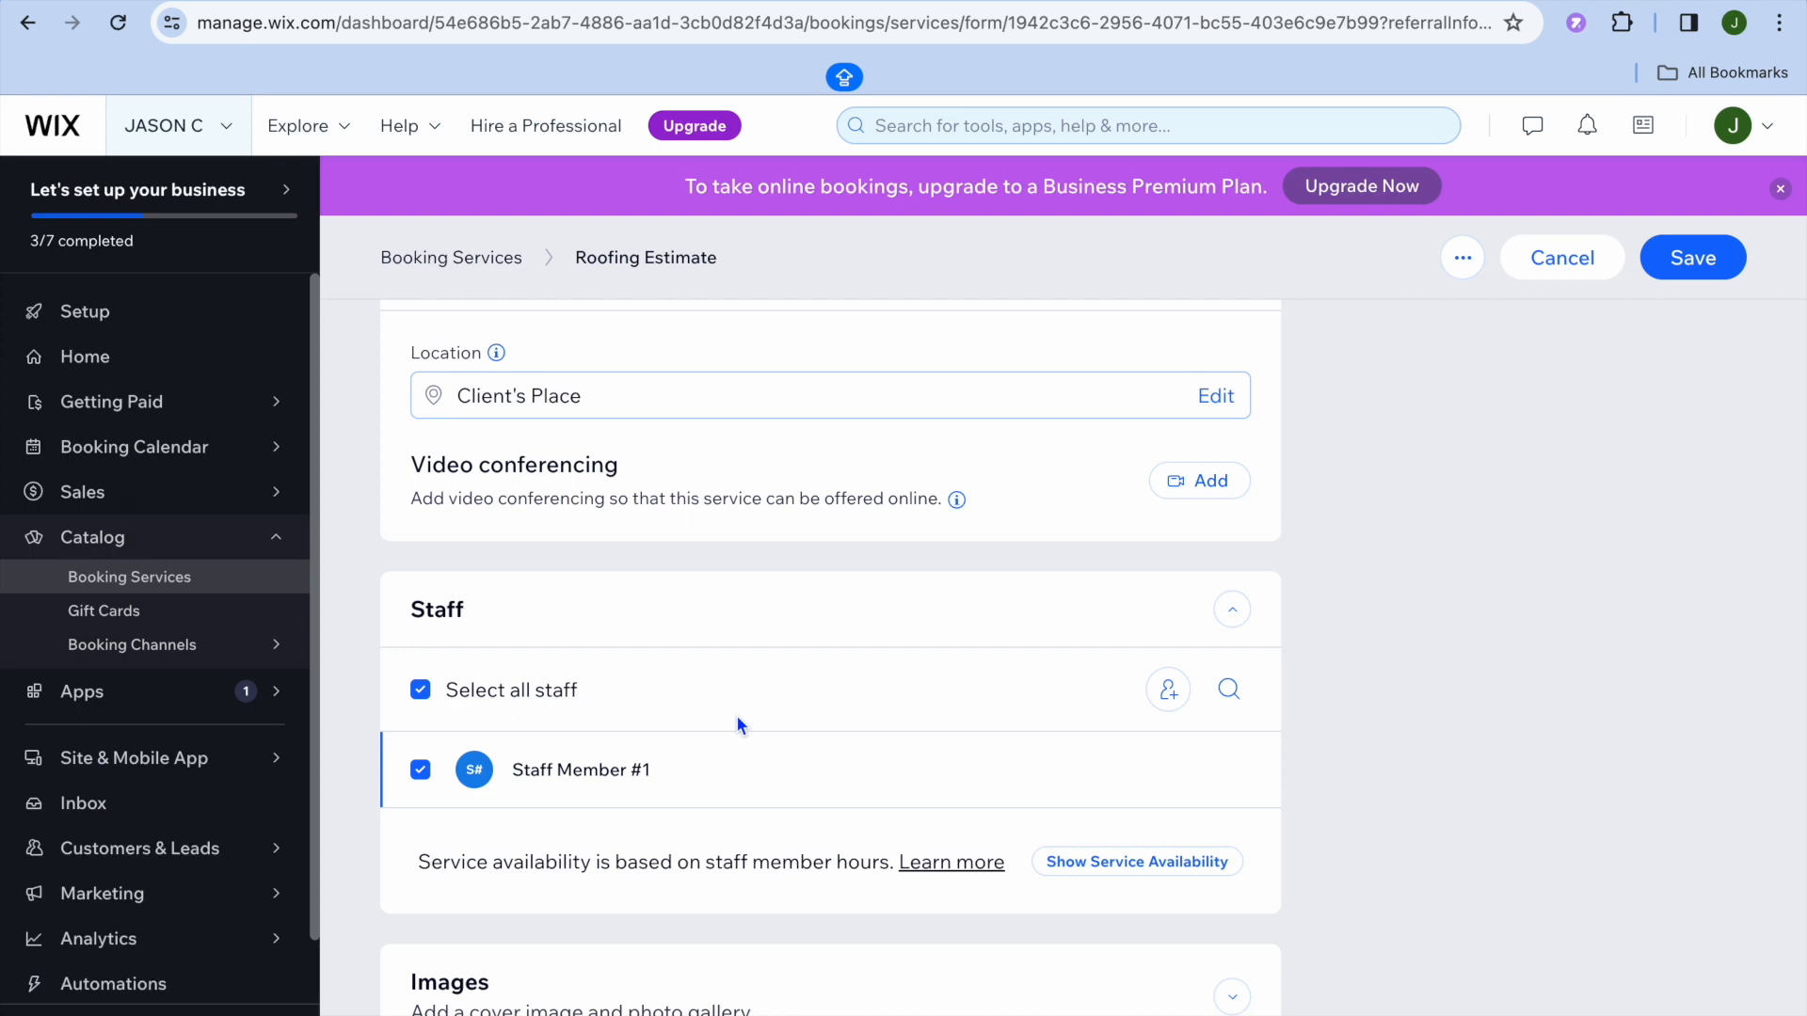
{"action": "scroll", "coordinate": [737, 720], "scroll_direction": "down", "scroll_amount": 1}
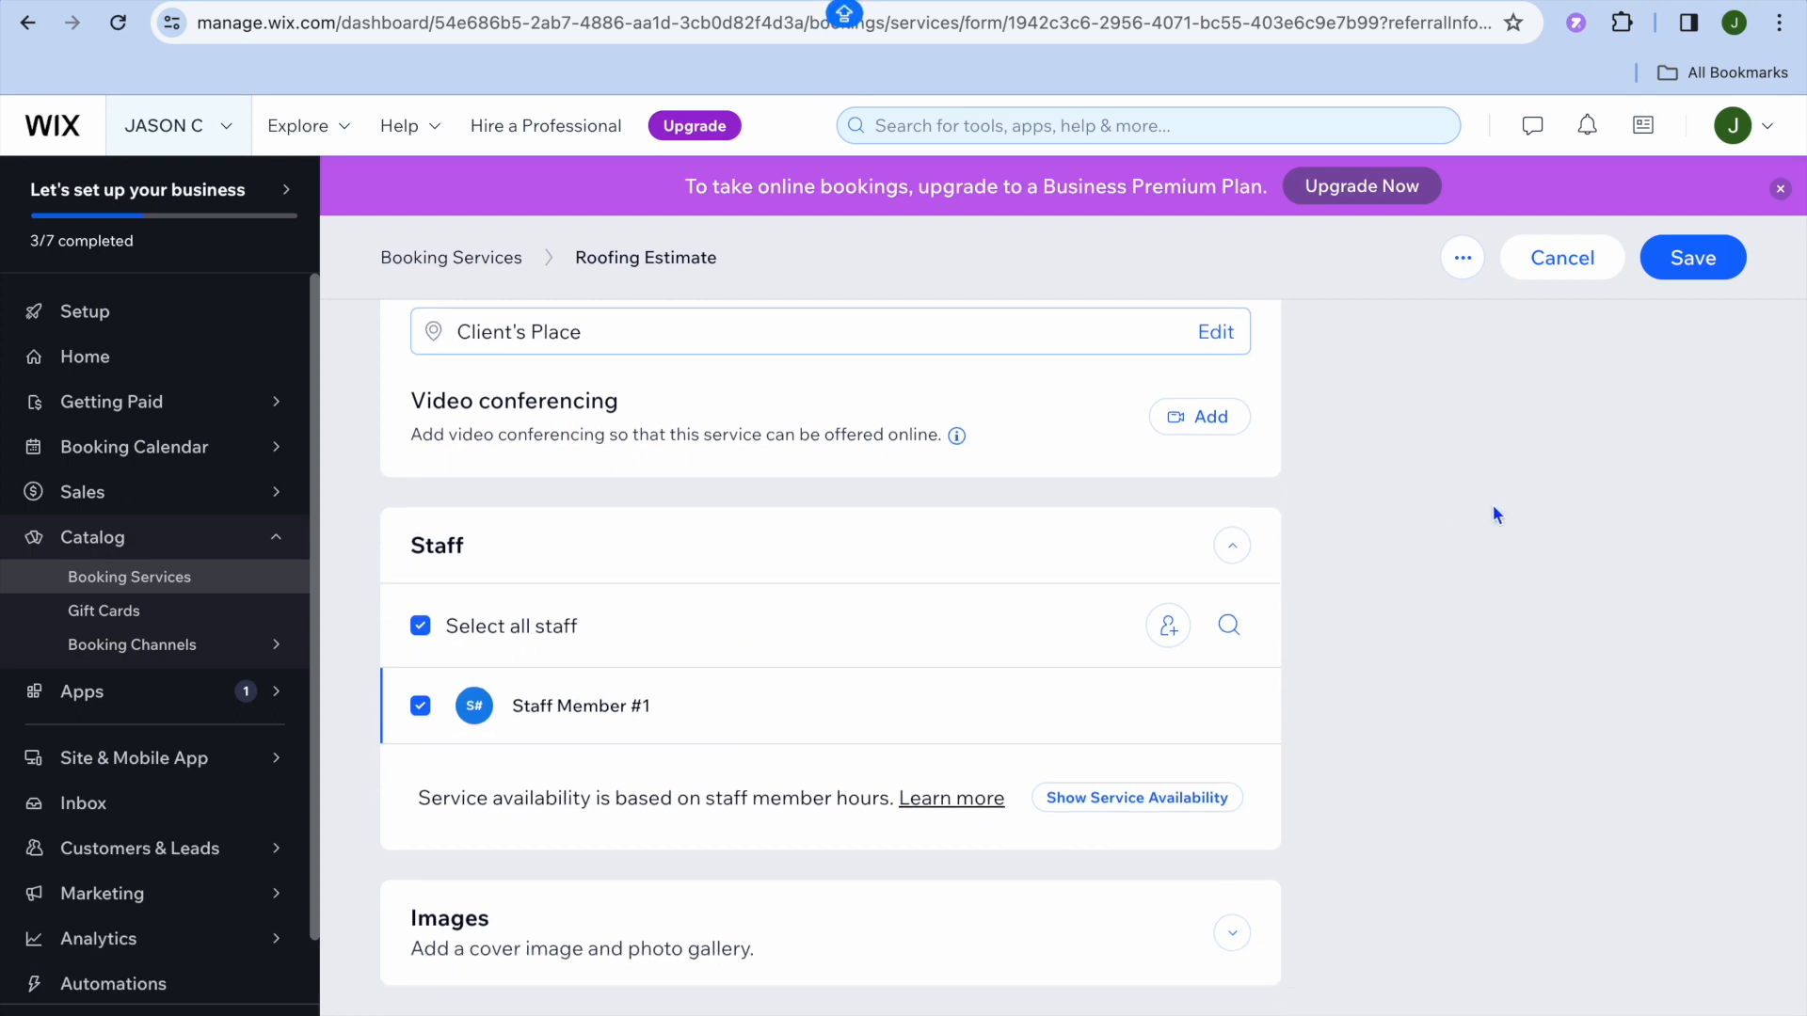
{"action": "left_click", "coordinate": [1697, 262]}
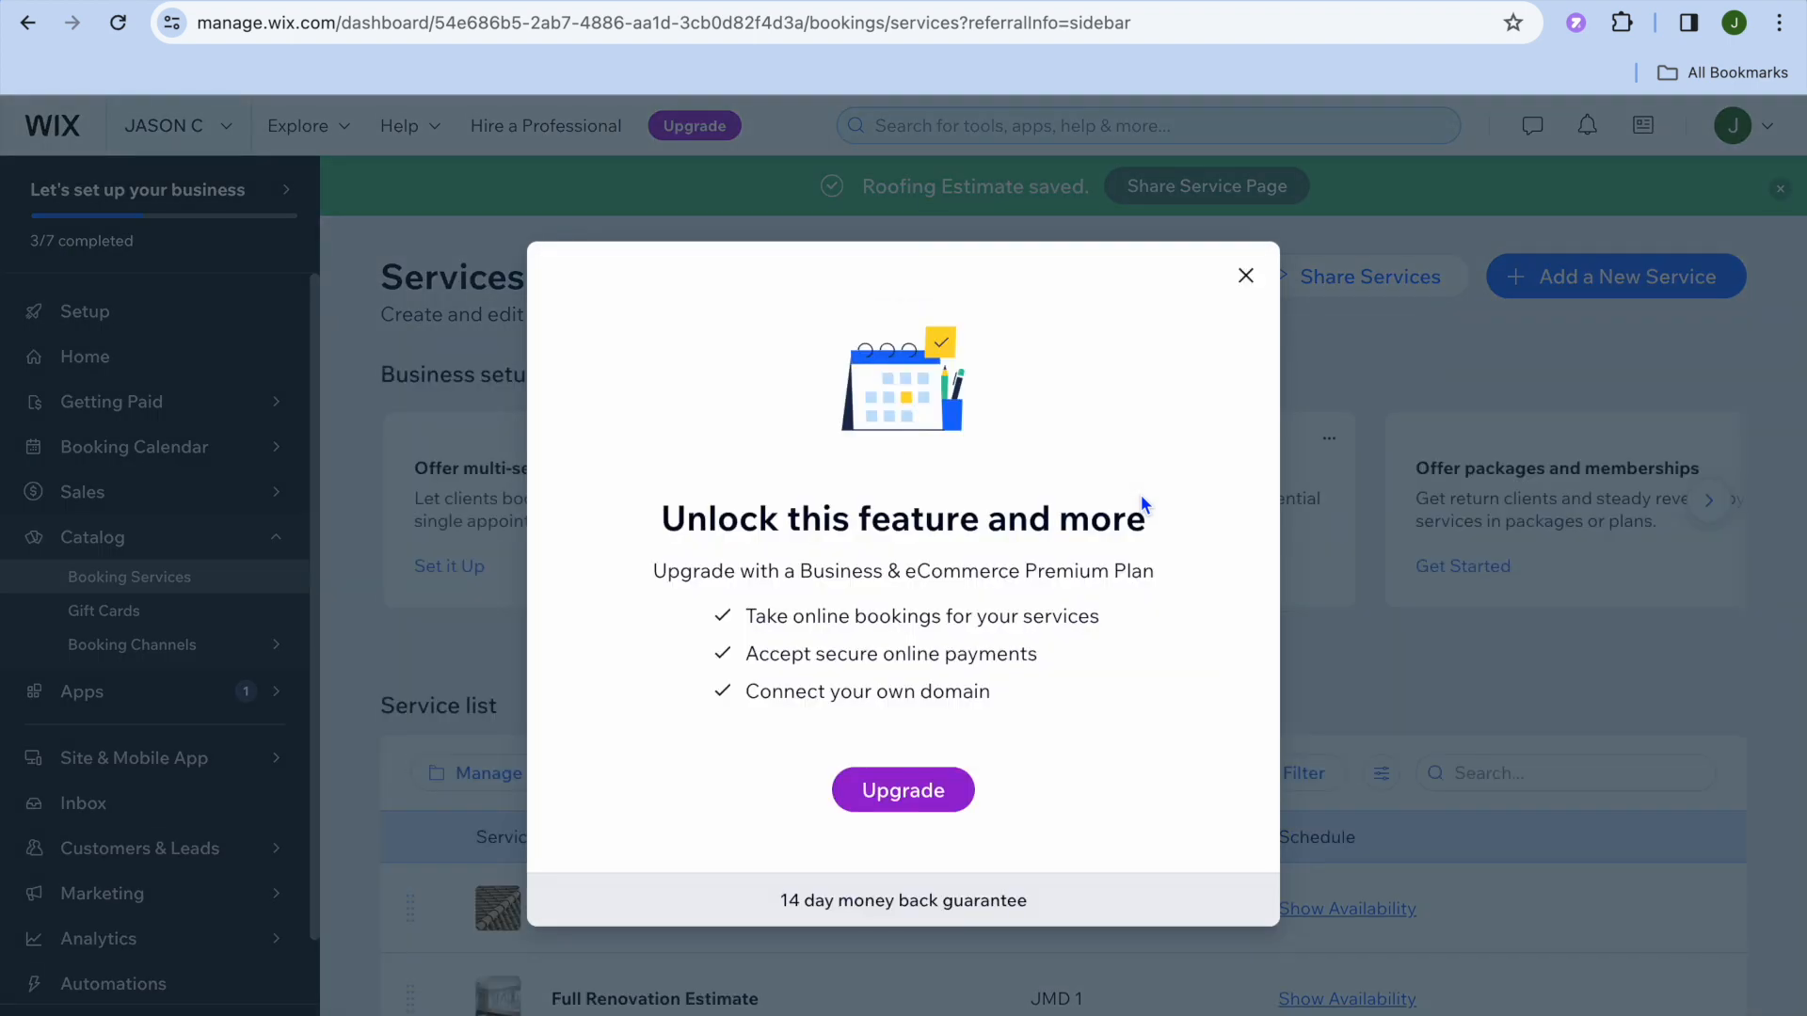
{"action": "left_click", "coordinate": [1245, 275]}
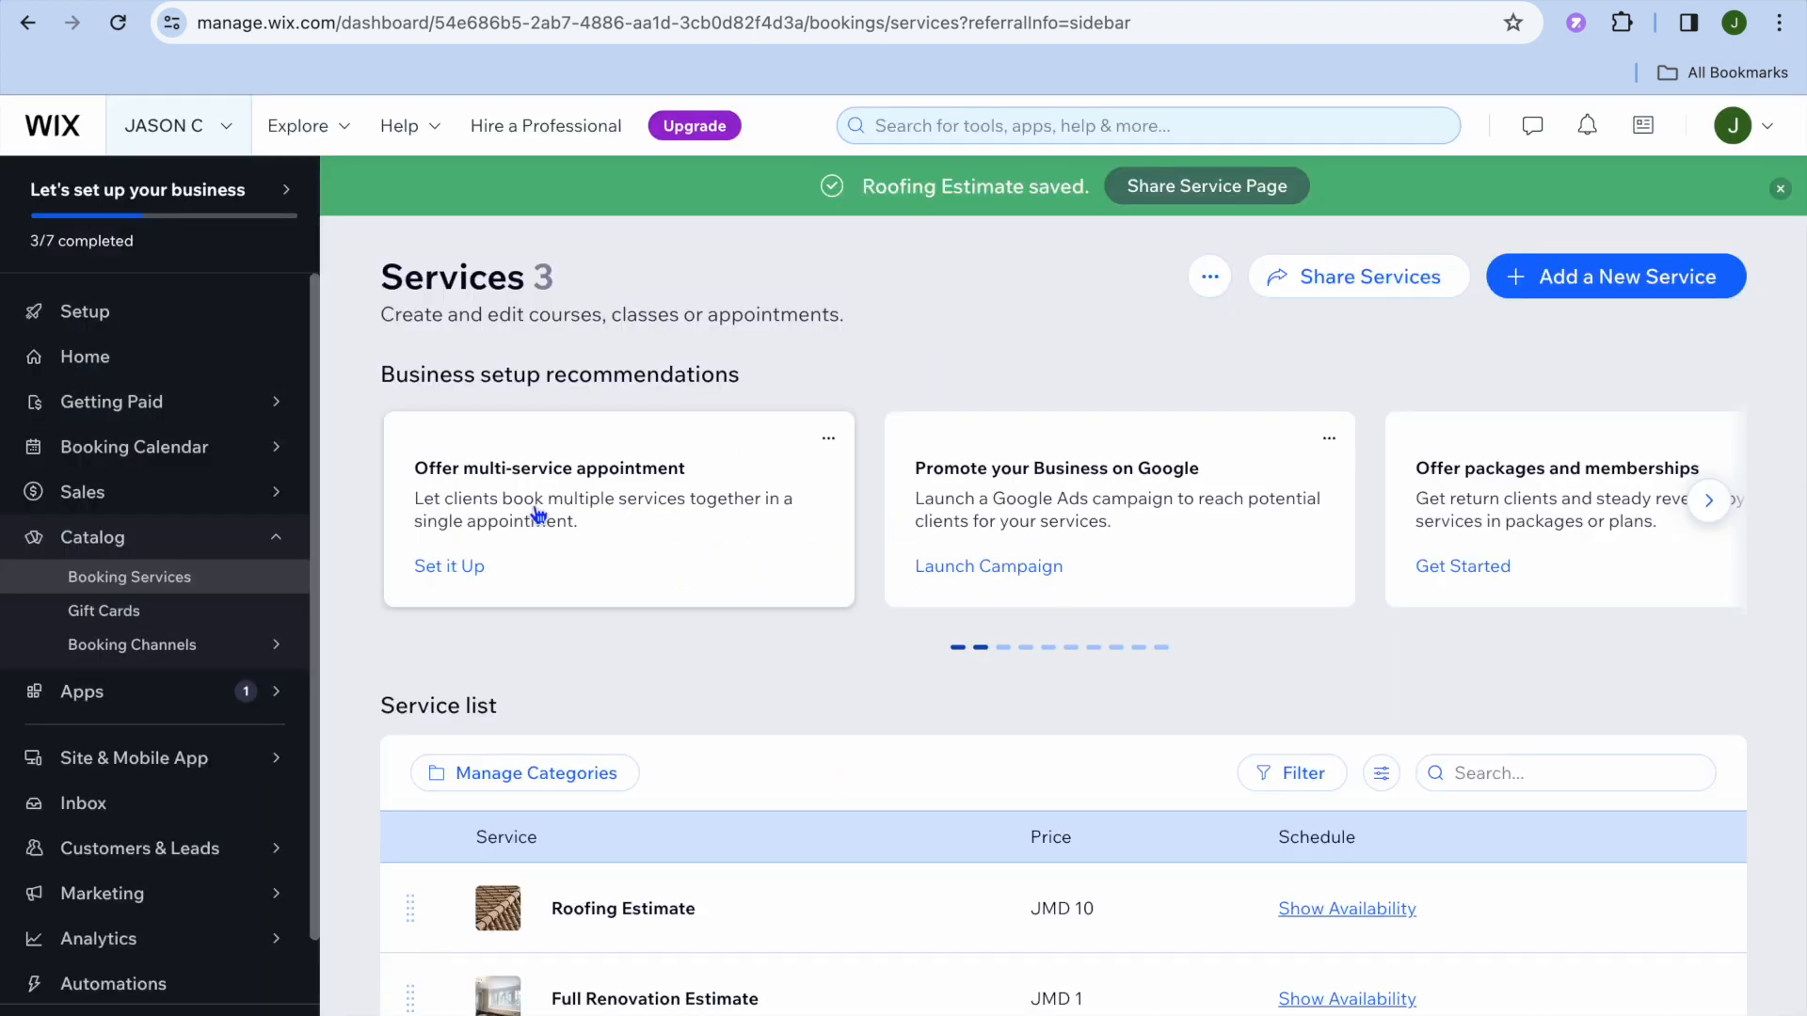
- Start designing the site from the setup checklist, choosing to customize a template
{"action": "mouse_move", "coordinate": [274, 514]}
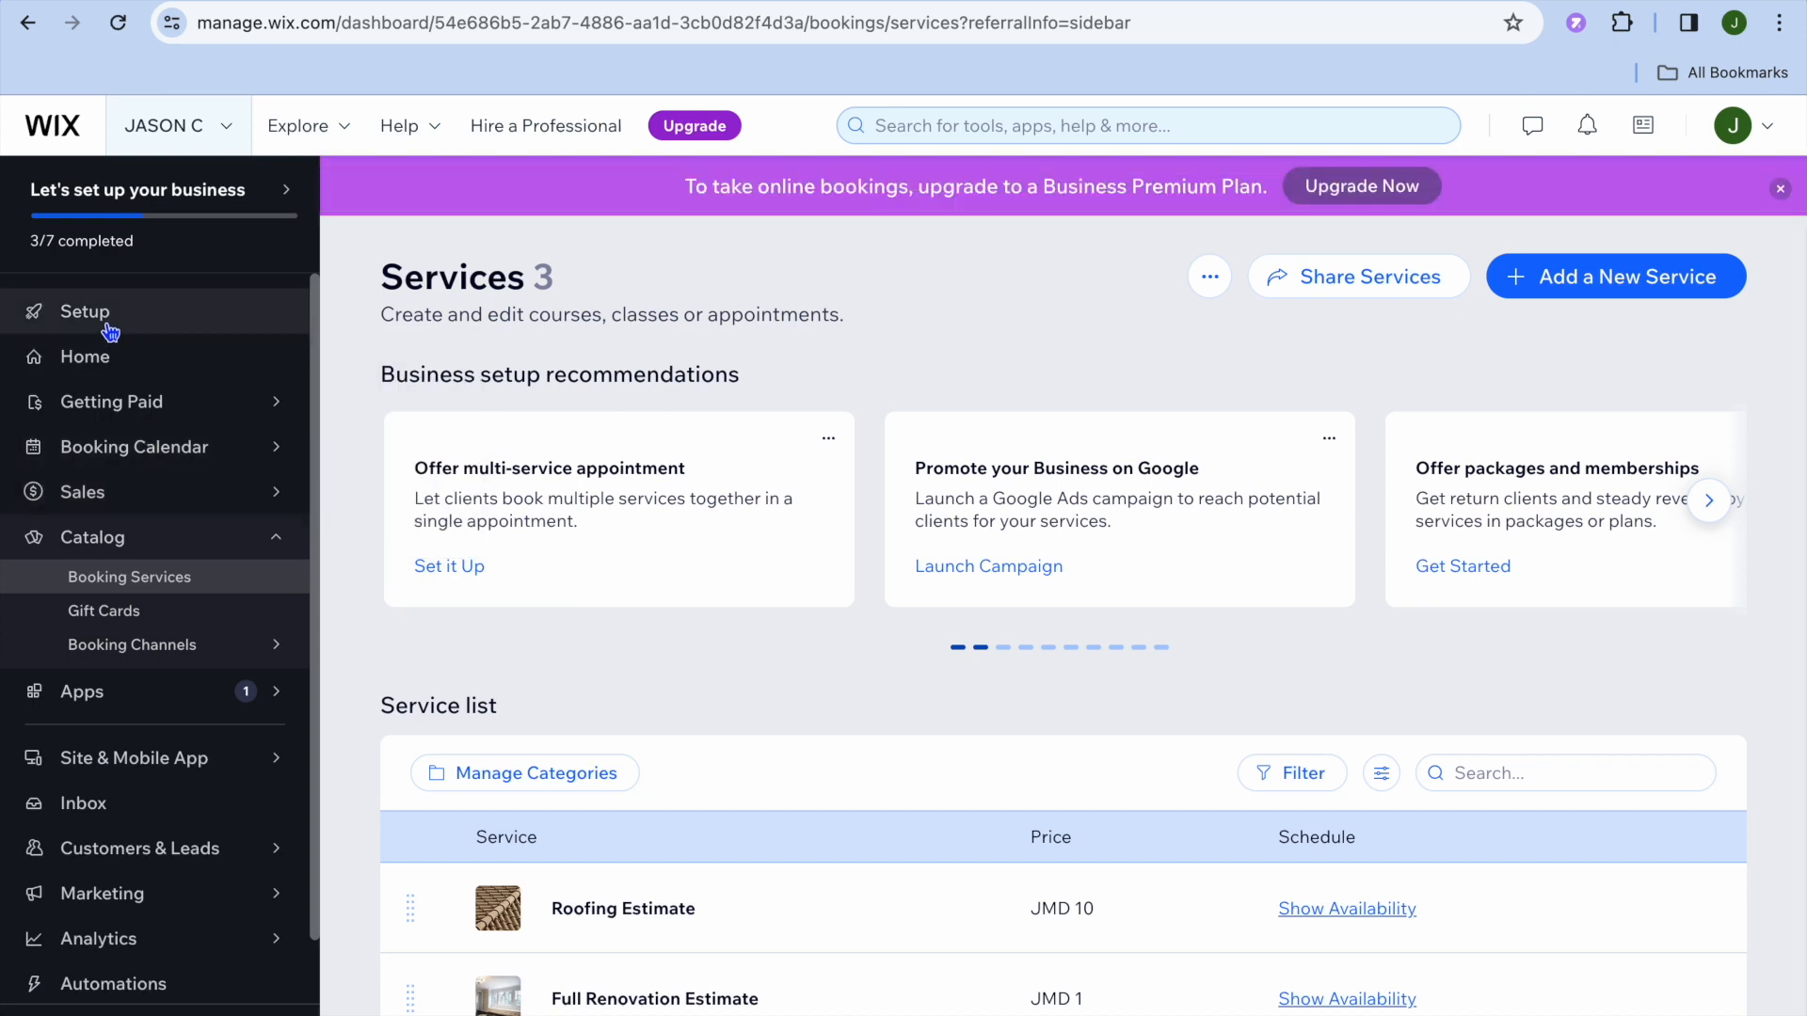
{"action": "left_click", "coordinate": [141, 332]}
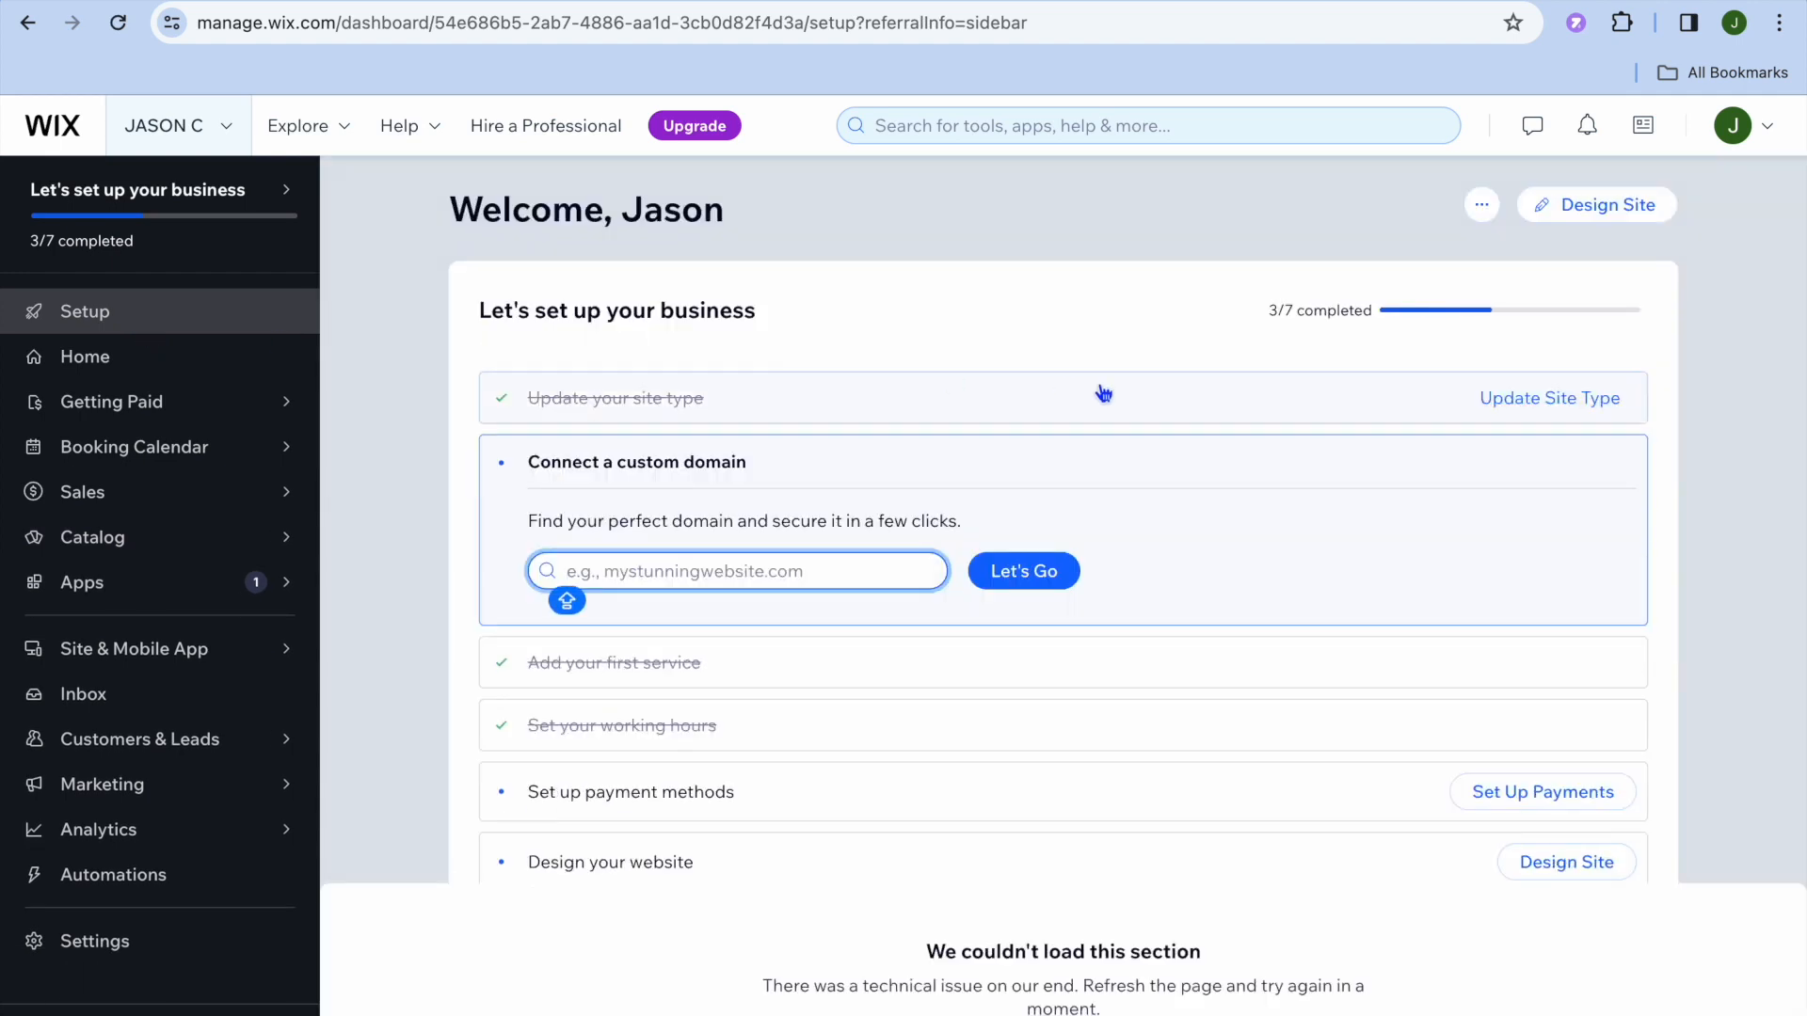
{"action": "left_click", "coordinate": [1560, 213]}
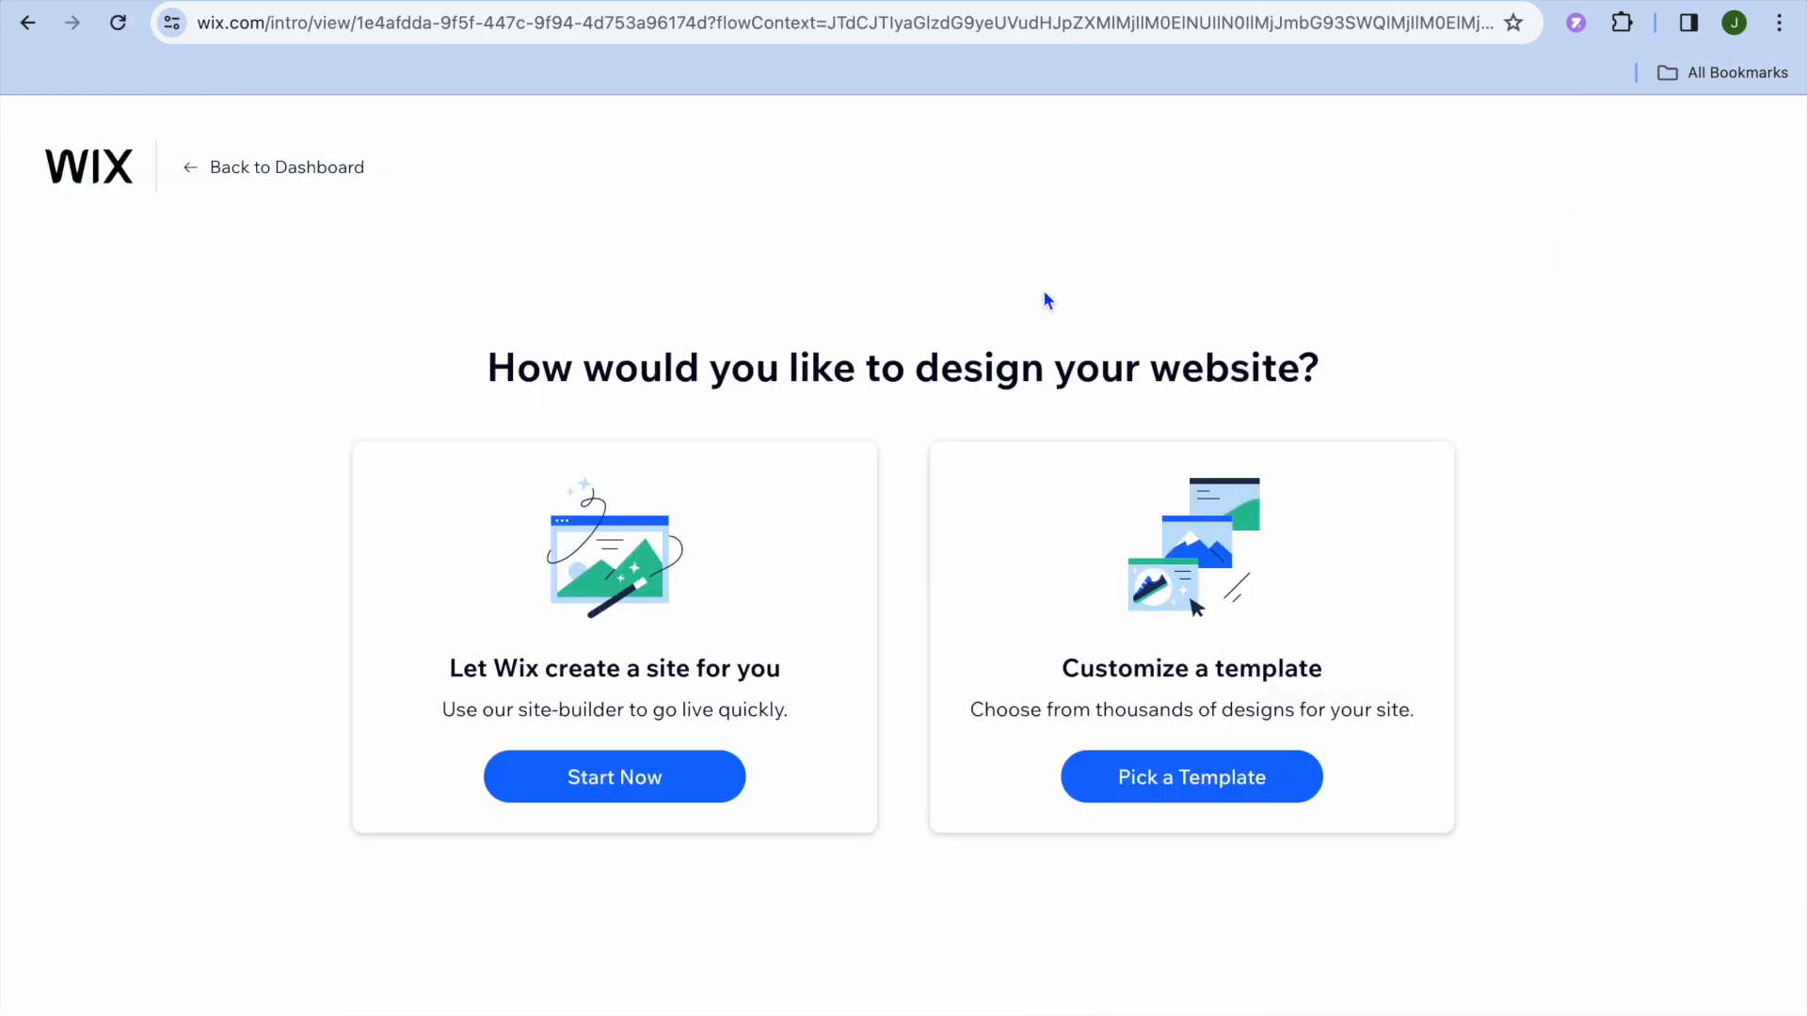
{"action": "left_click", "coordinate": [1184, 789]}
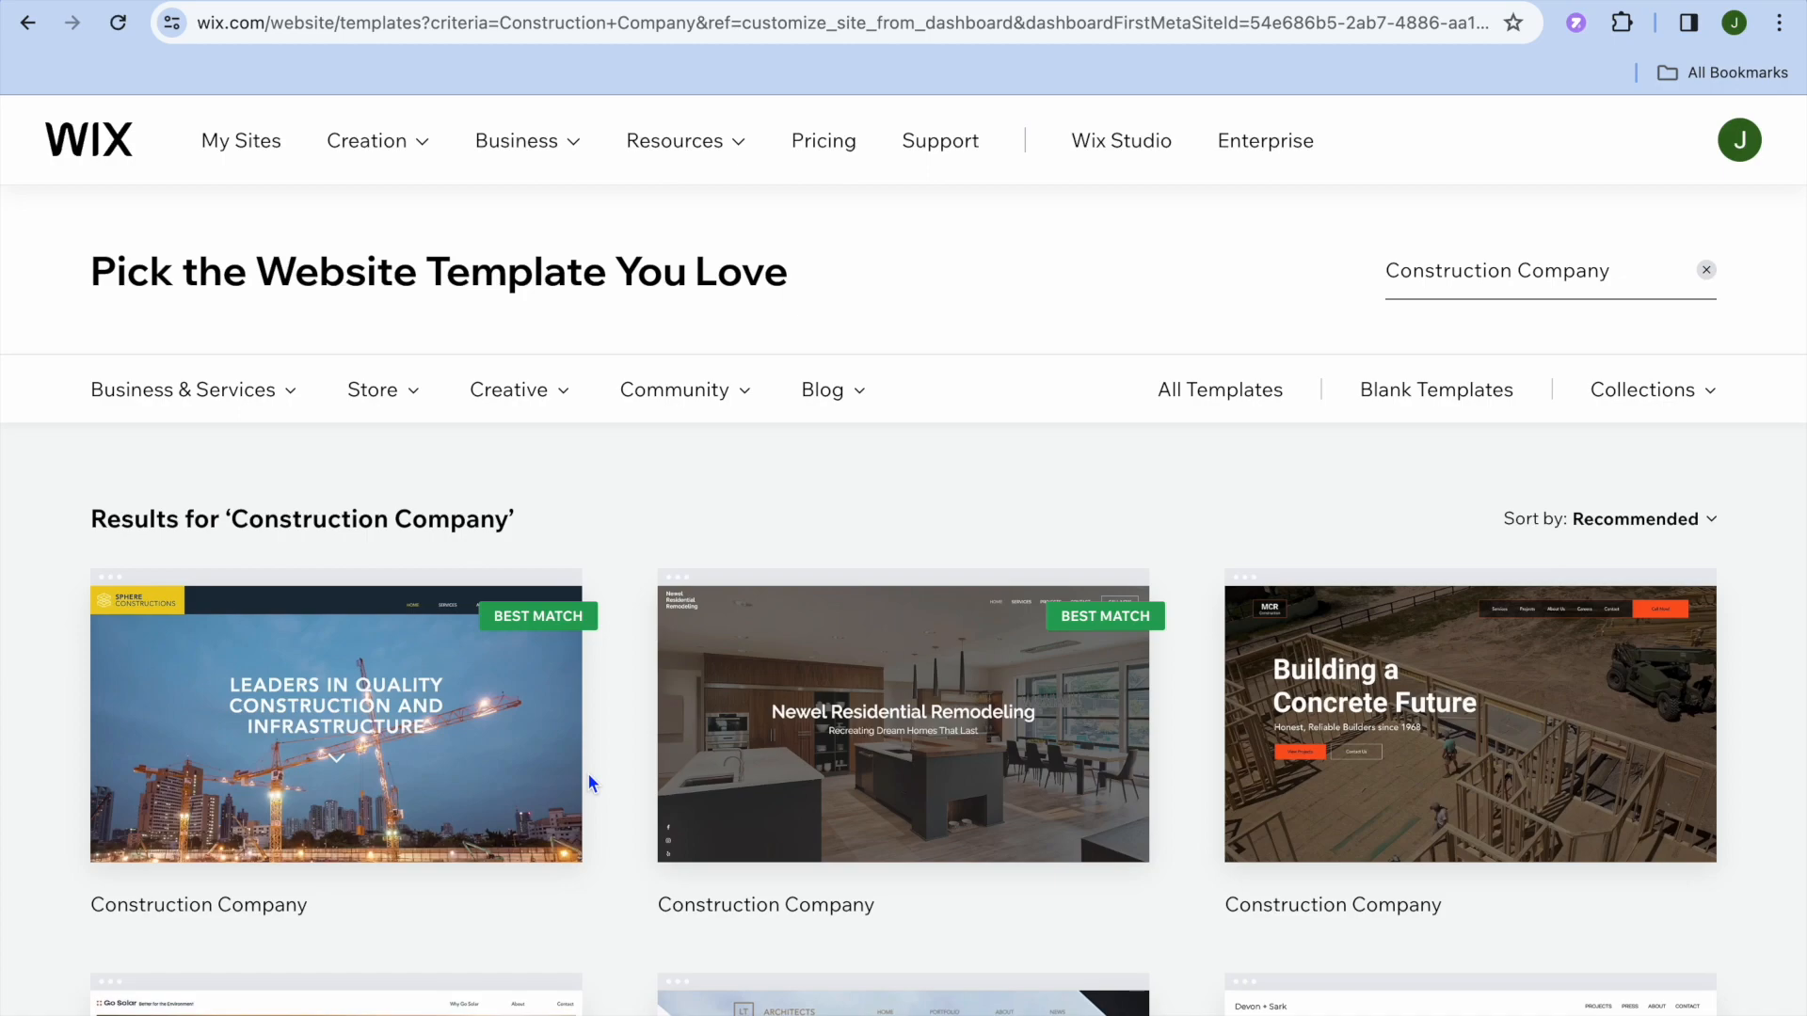
- Browse the Construction Company templates, open the Newel Residential Remodeling one for editing, dismiss the AI site content offer and use 100% zoom
{"action": "scroll", "coordinate": [589, 780], "scroll_direction": "down", "scroll_amount": 15}
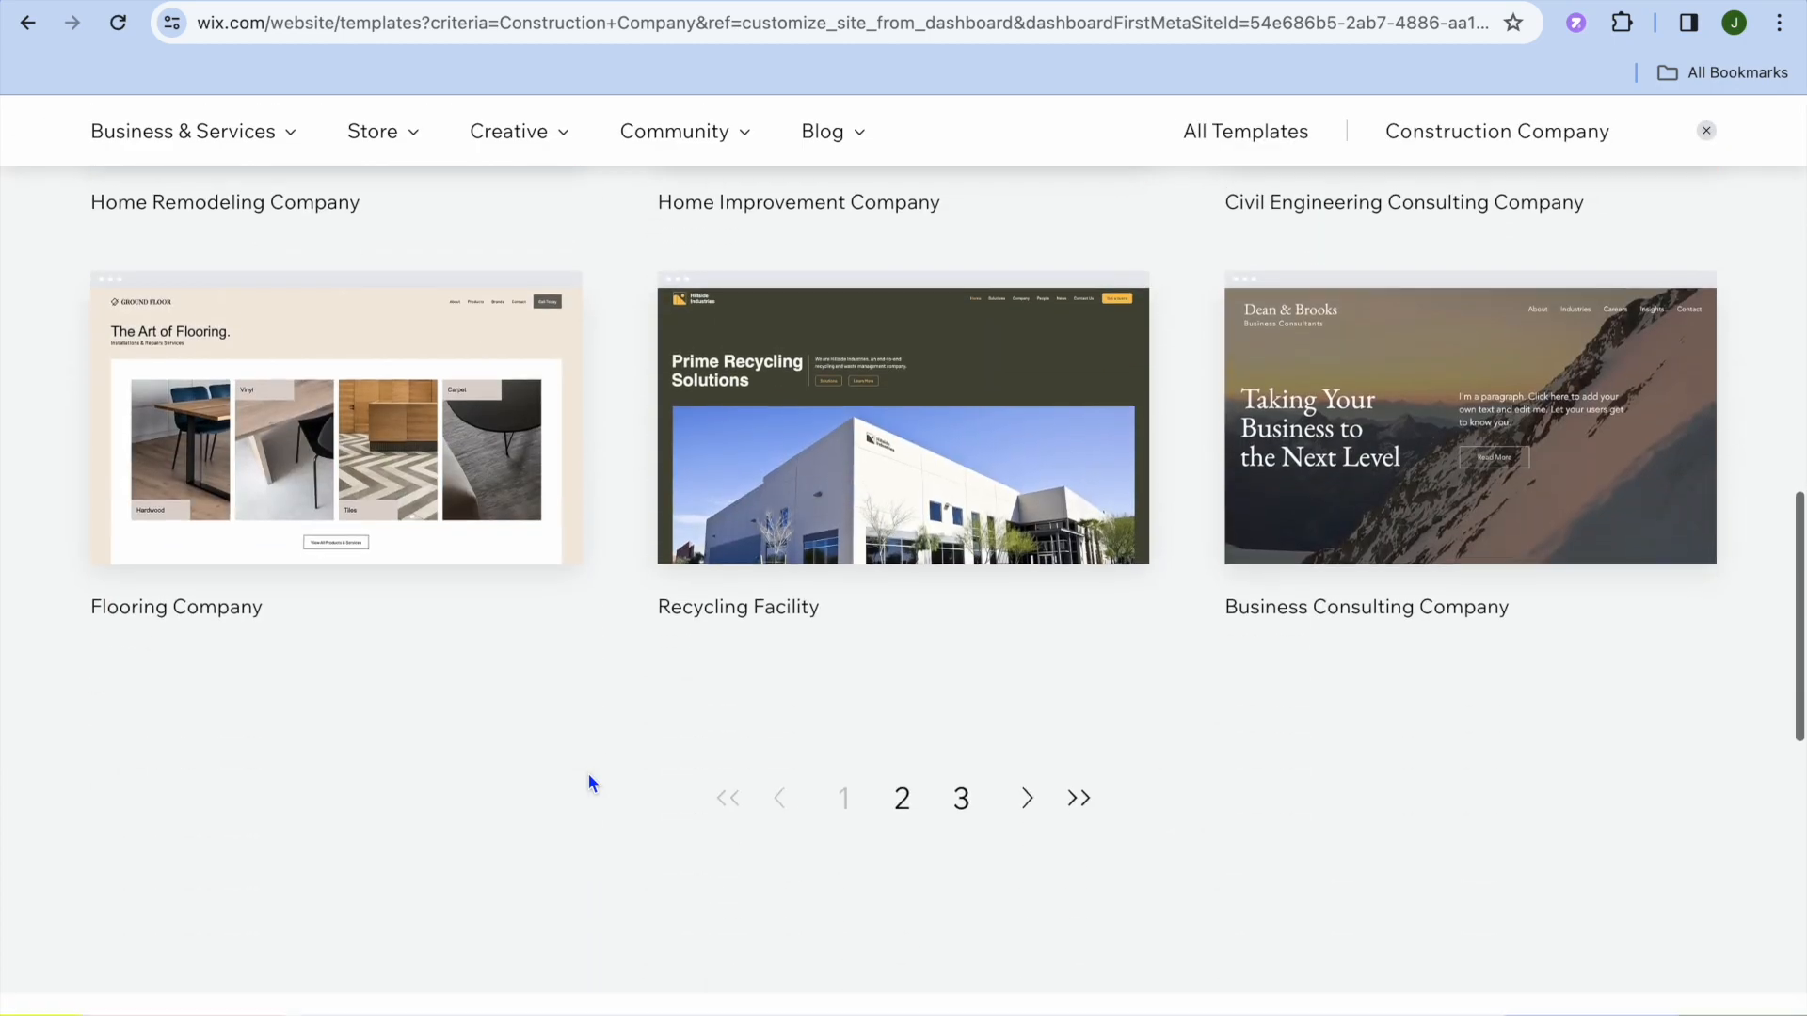
{"action": "scroll", "coordinate": [589, 779], "scroll_direction": "up", "scroll_amount": 8}
{"action": "scroll", "coordinate": [589, 779], "scroll_direction": "up", "scroll_amount": 6}
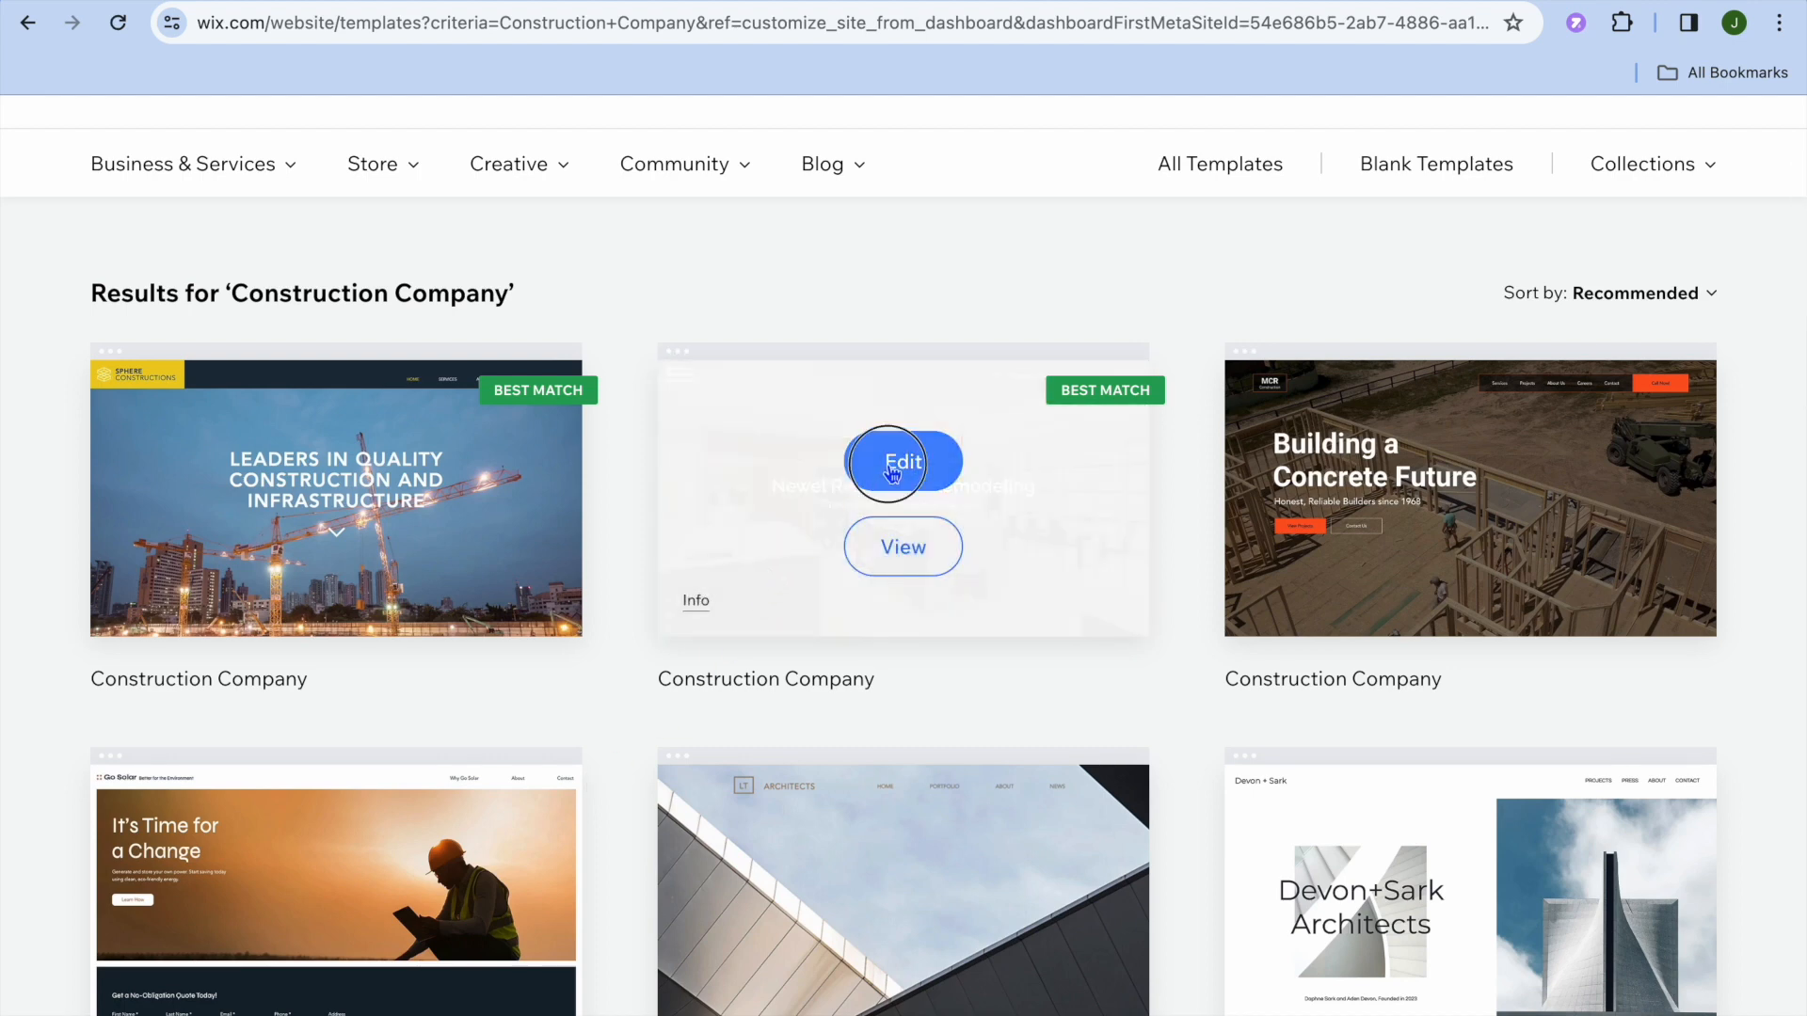
{"action": "left_click", "coordinate": [894, 469]}
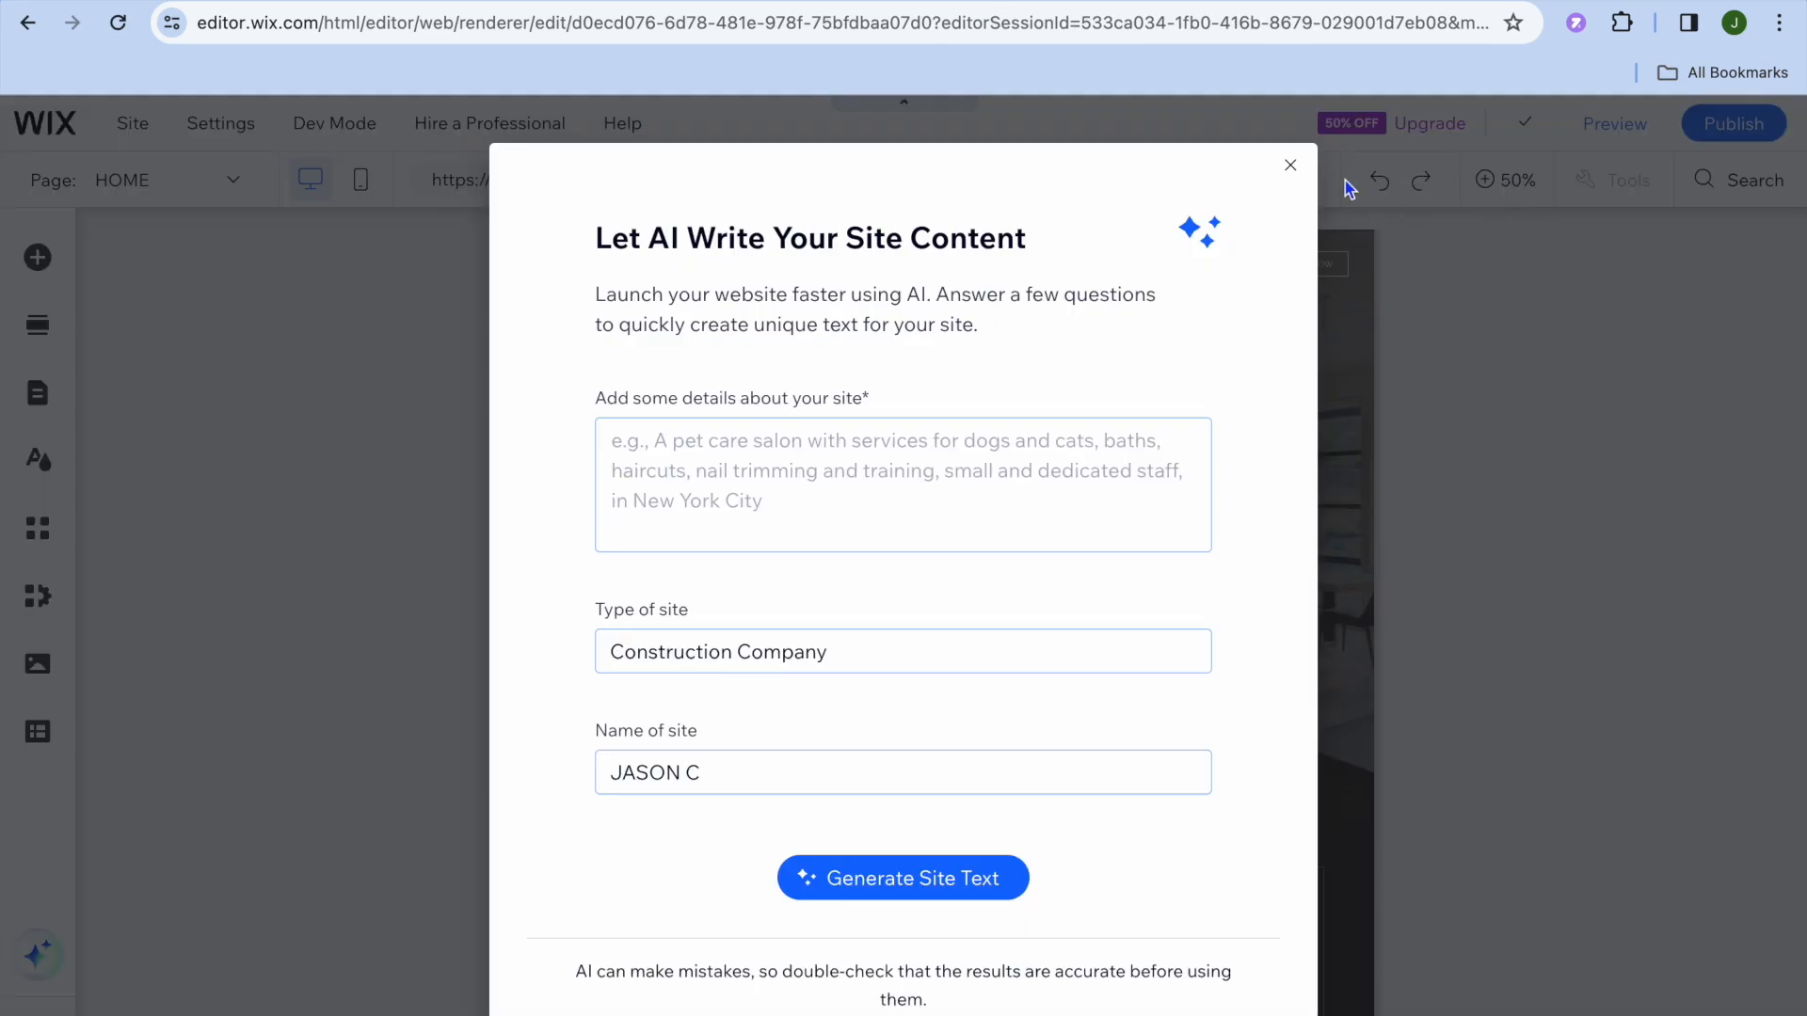
{"action": "left_click", "coordinate": [1290, 165]}
{"action": "left_click", "coordinate": [1502, 181]}
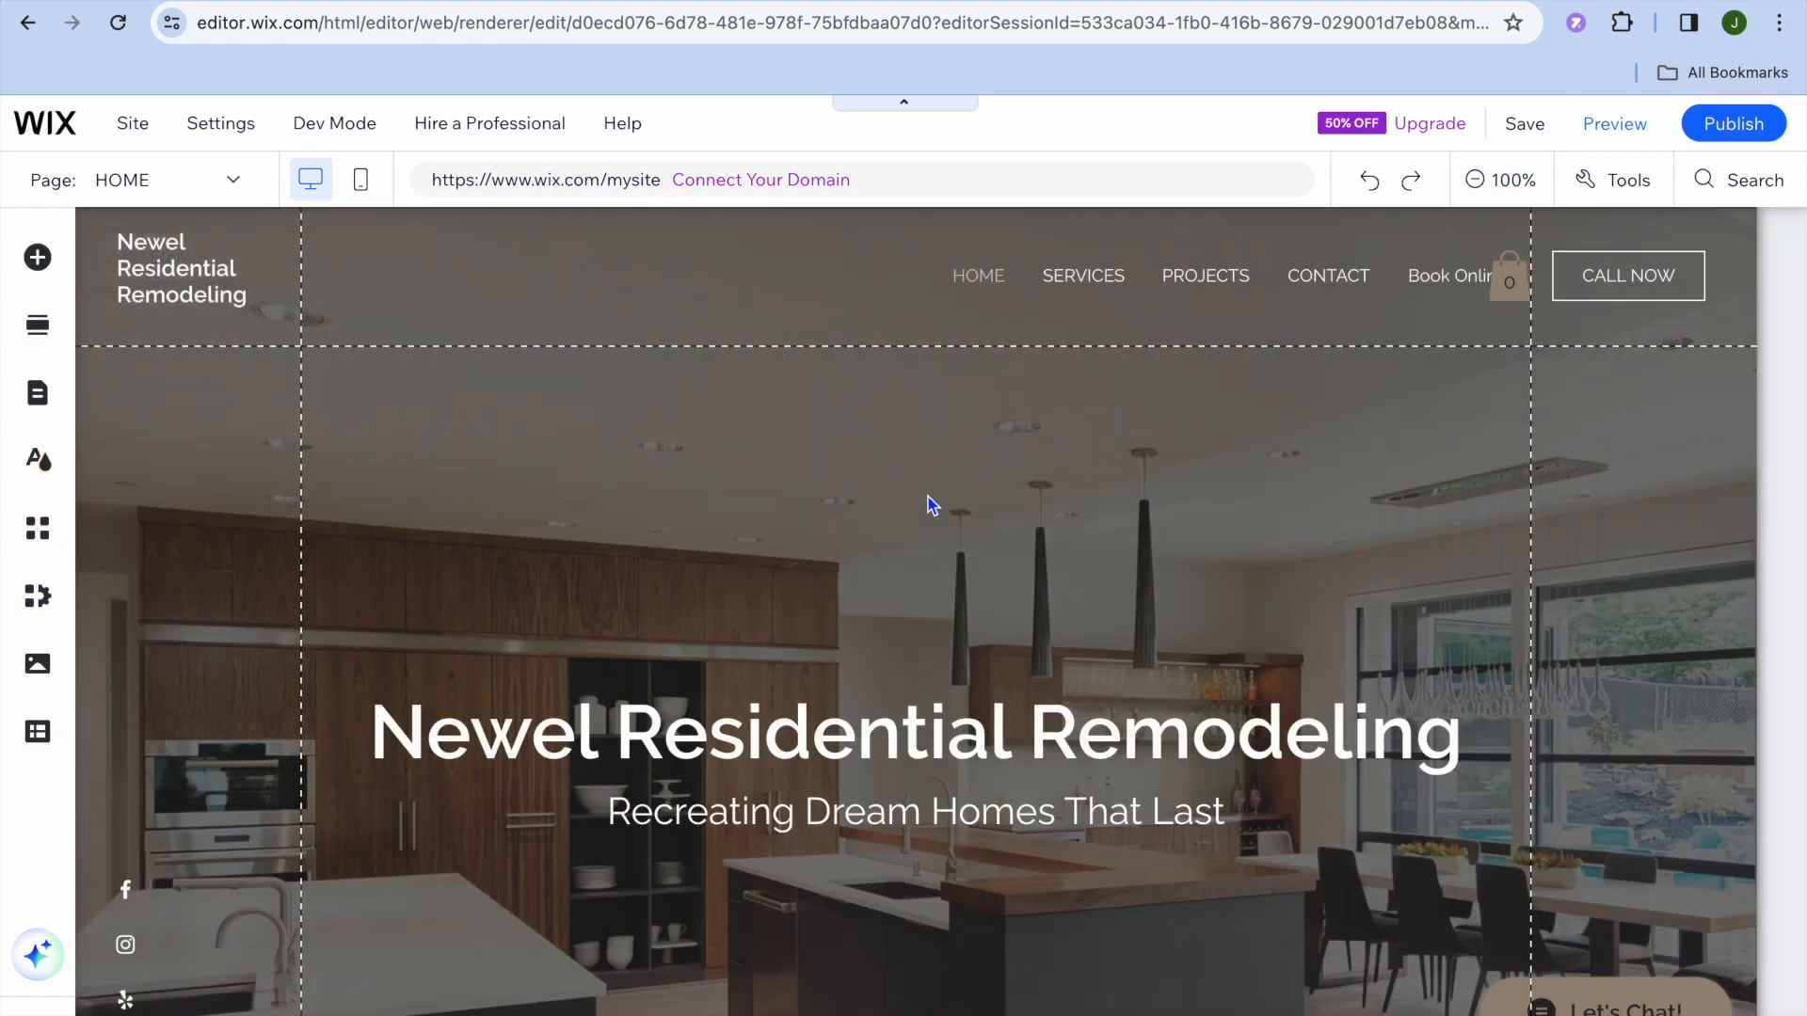
- Look over the template's home page and the text settings of its Newel Residential Remodeling heading, then leave the text editing
{"action": "scroll", "coordinate": [907, 568], "scroll_direction": "down", "scroll_amount": 8}
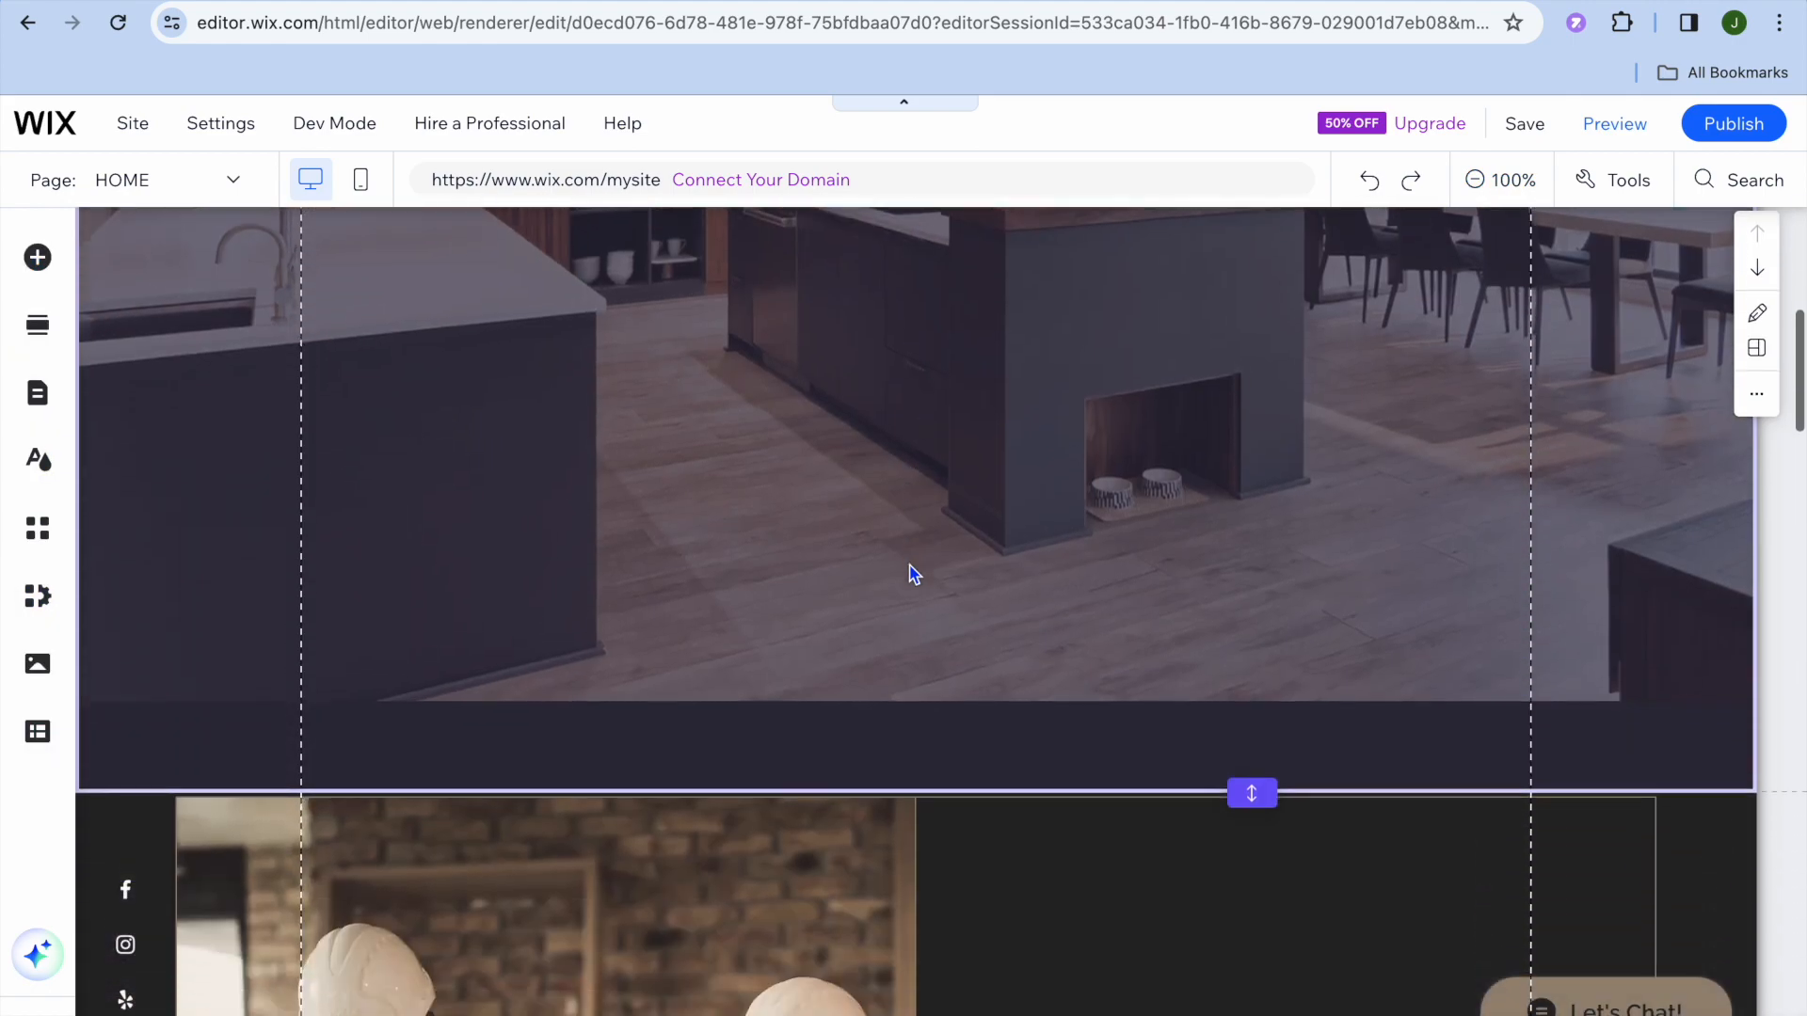
{"action": "scroll", "coordinate": [909, 574], "scroll_direction": "up", "scroll_amount": 10}
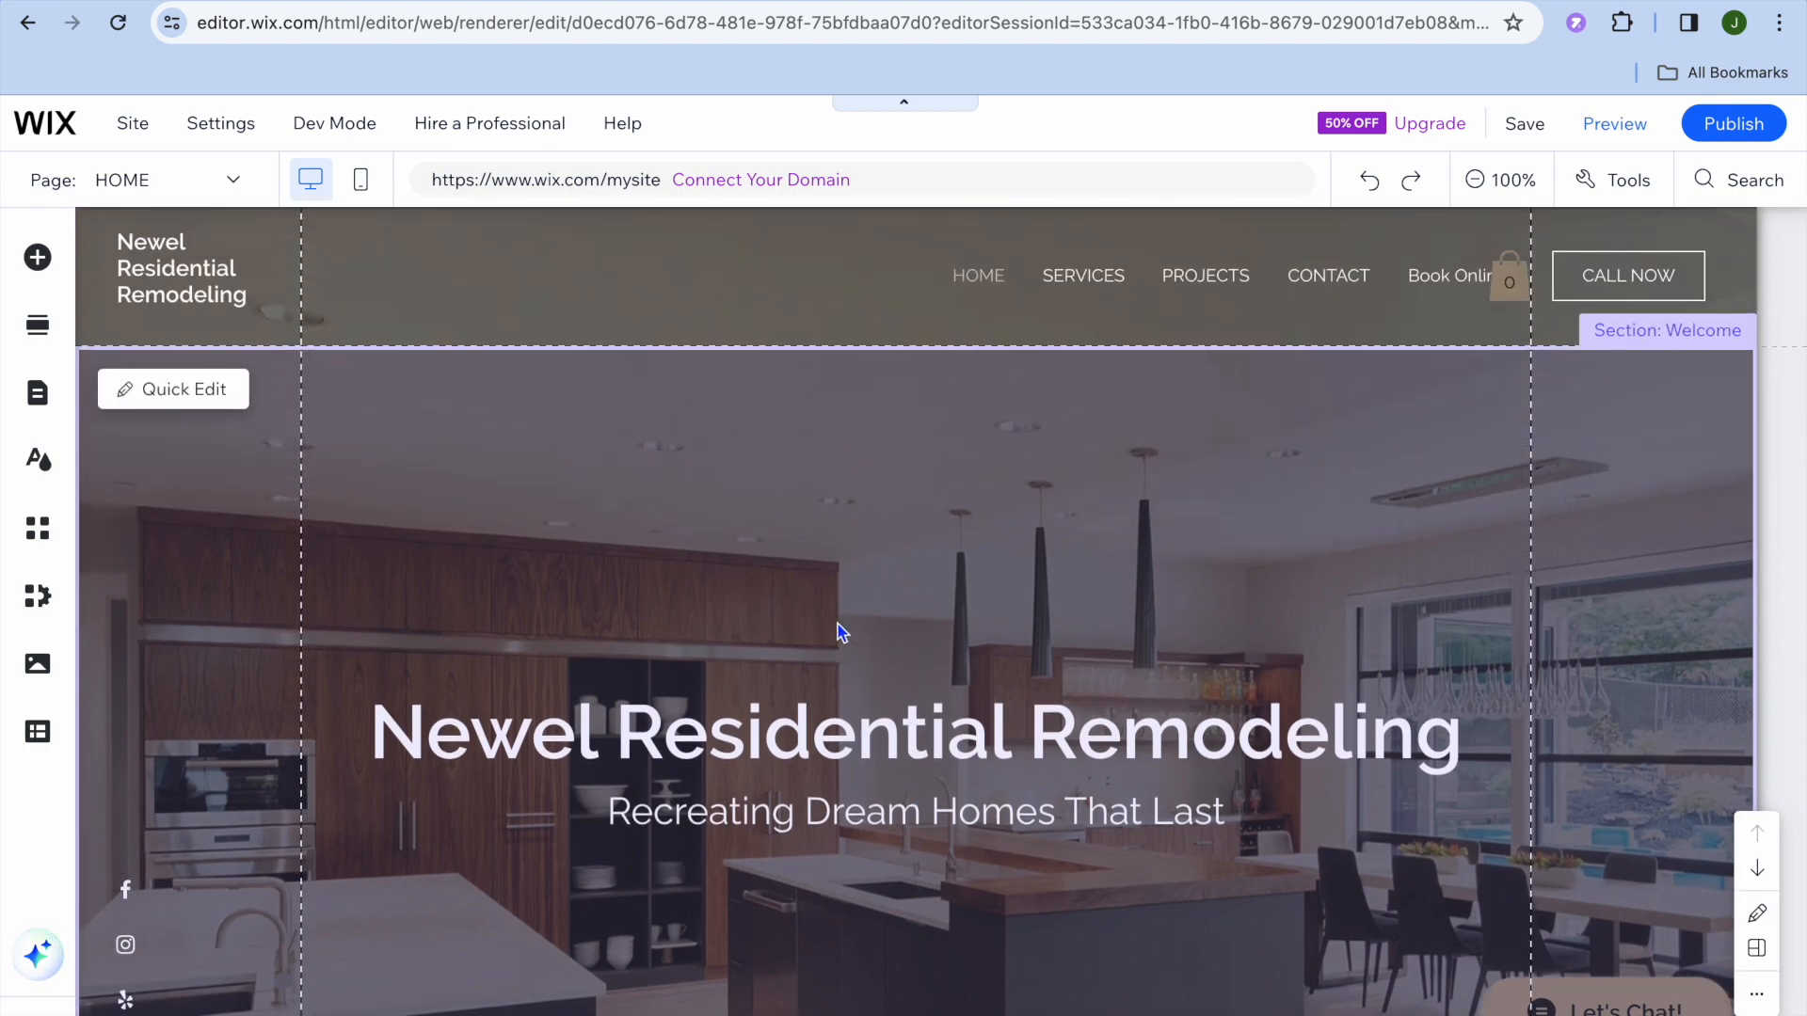
{"action": "scroll", "coordinate": [838, 632], "scroll_direction": "down", "scroll_amount": 1}
{"action": "scroll", "coordinate": [839, 633], "scroll_direction": "down", "scroll_amount": 6}
{"action": "scroll", "coordinate": [838, 632], "scroll_direction": "up", "scroll_amount": 8}
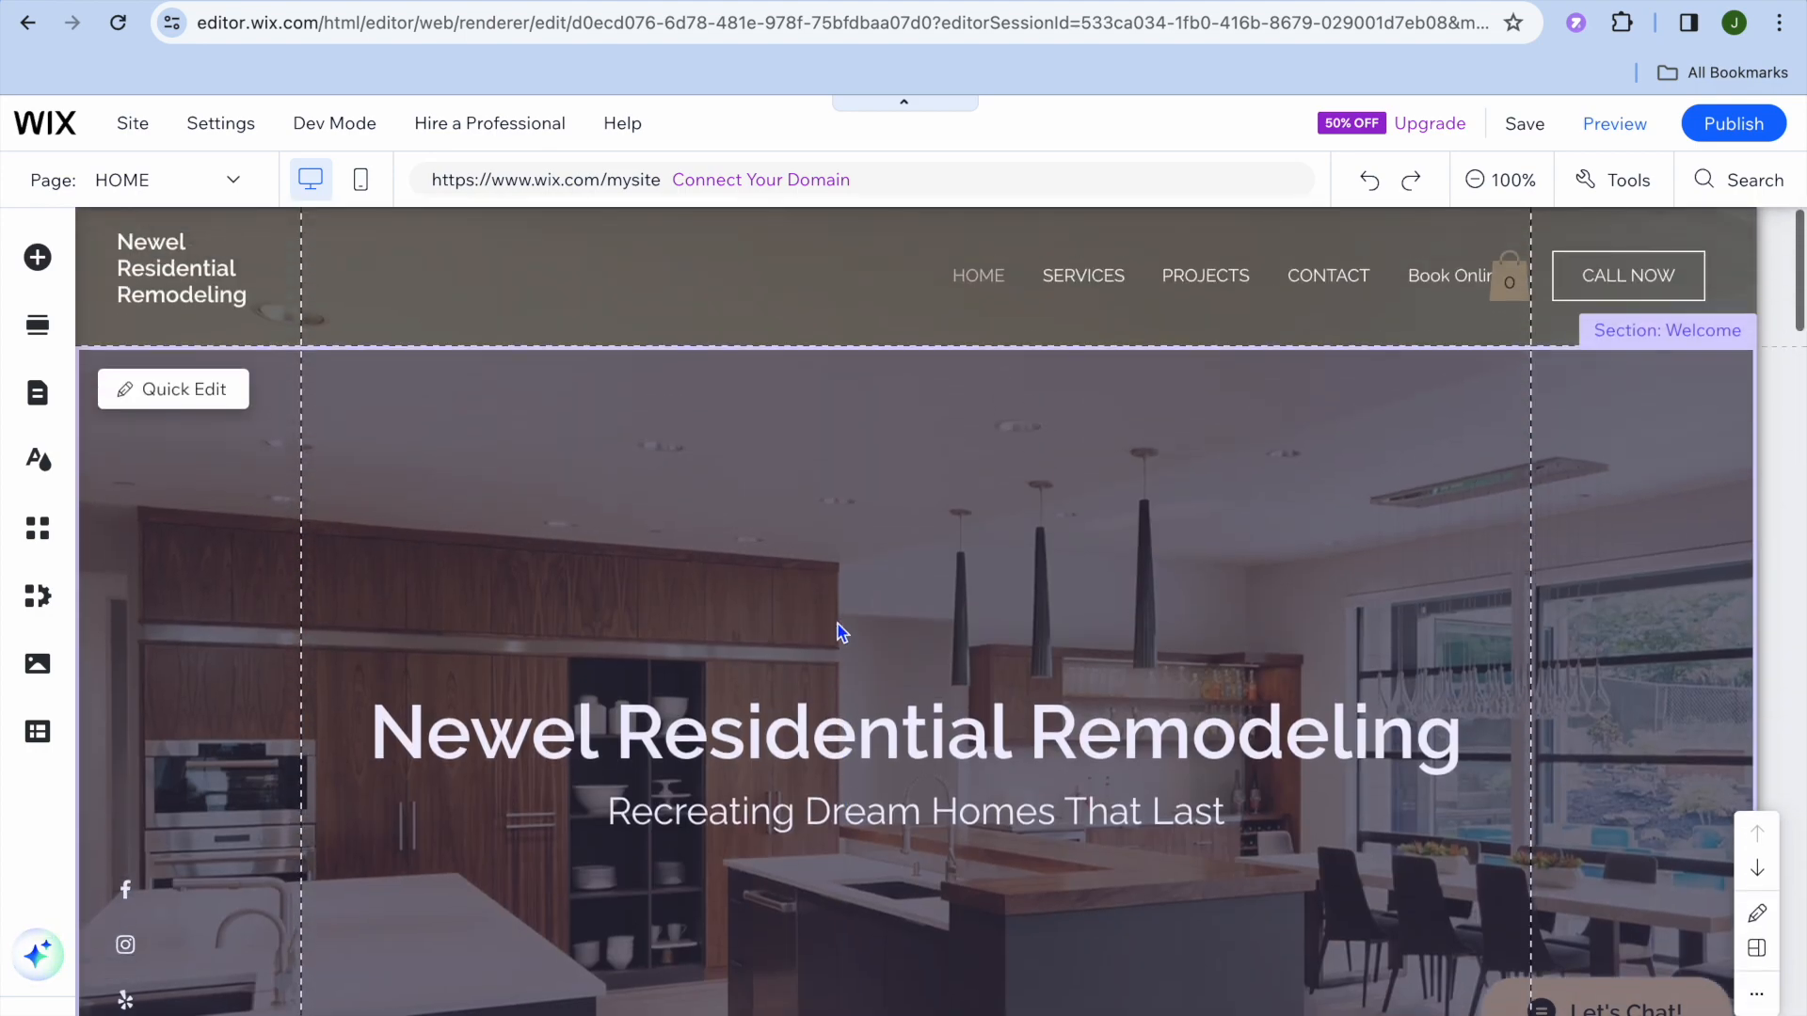
{"action": "left_click", "coordinate": [762, 742]}
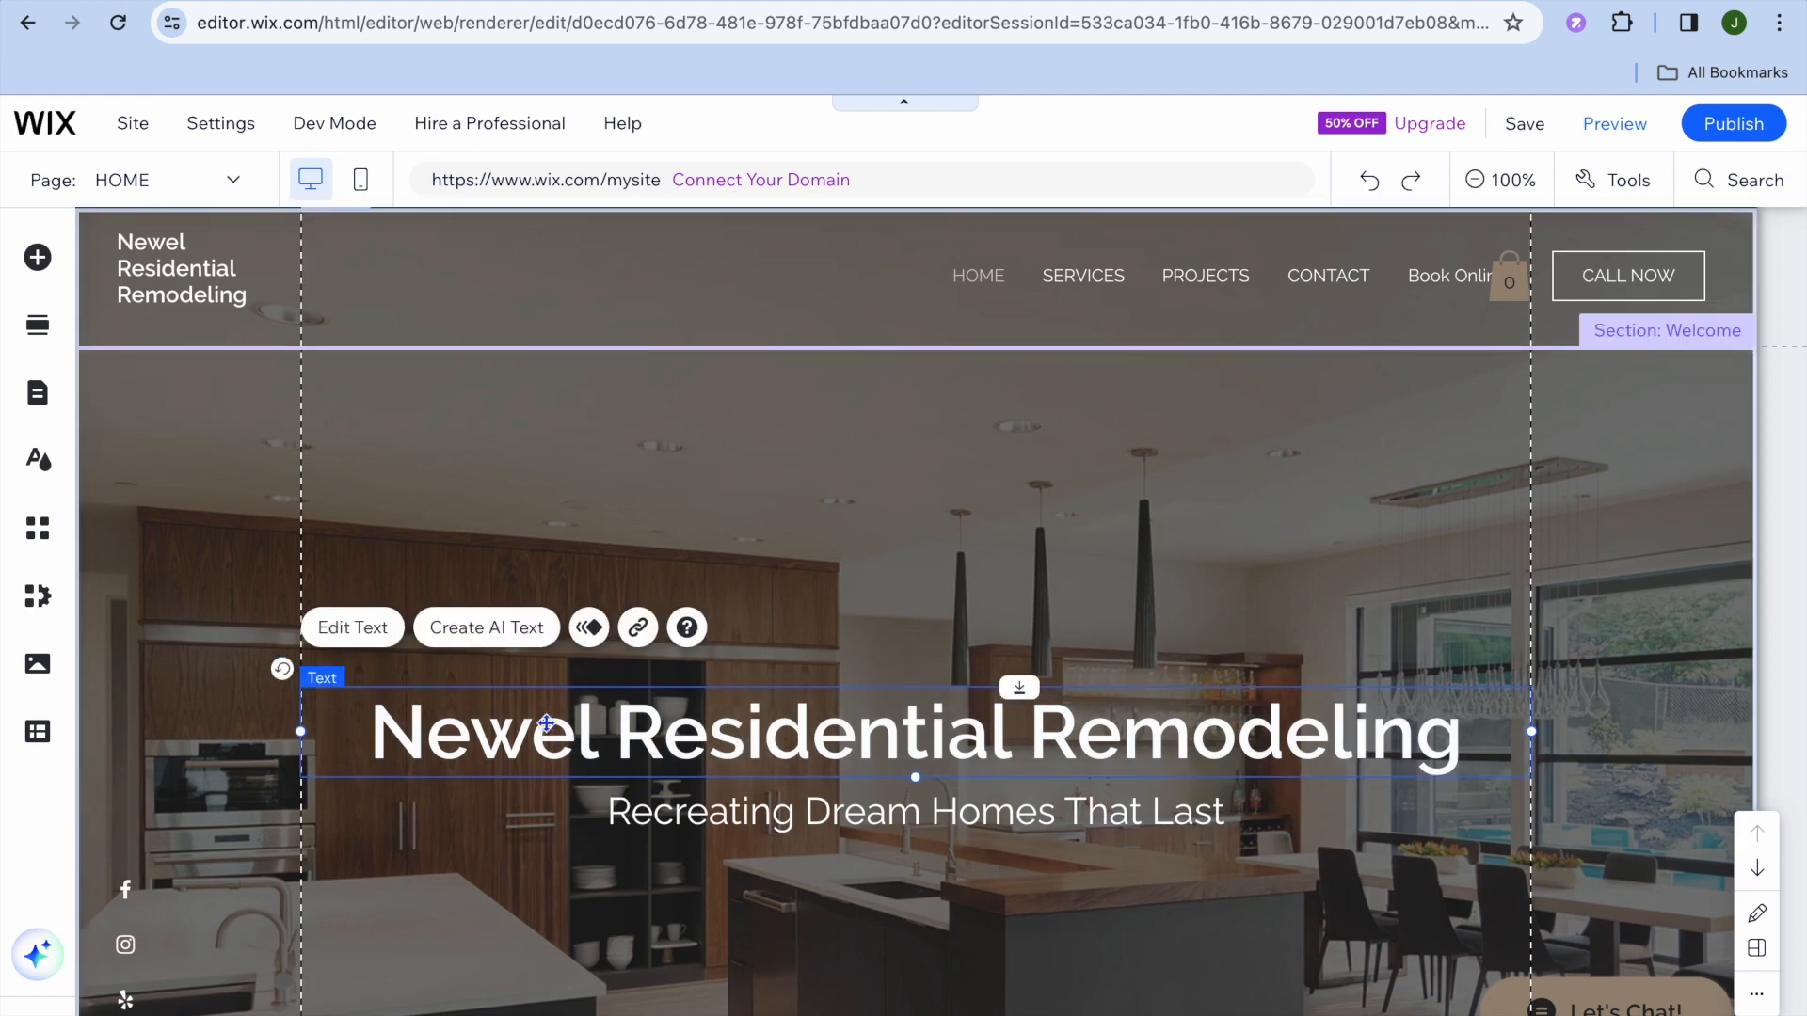
{"action": "left_click", "coordinate": [373, 638]}
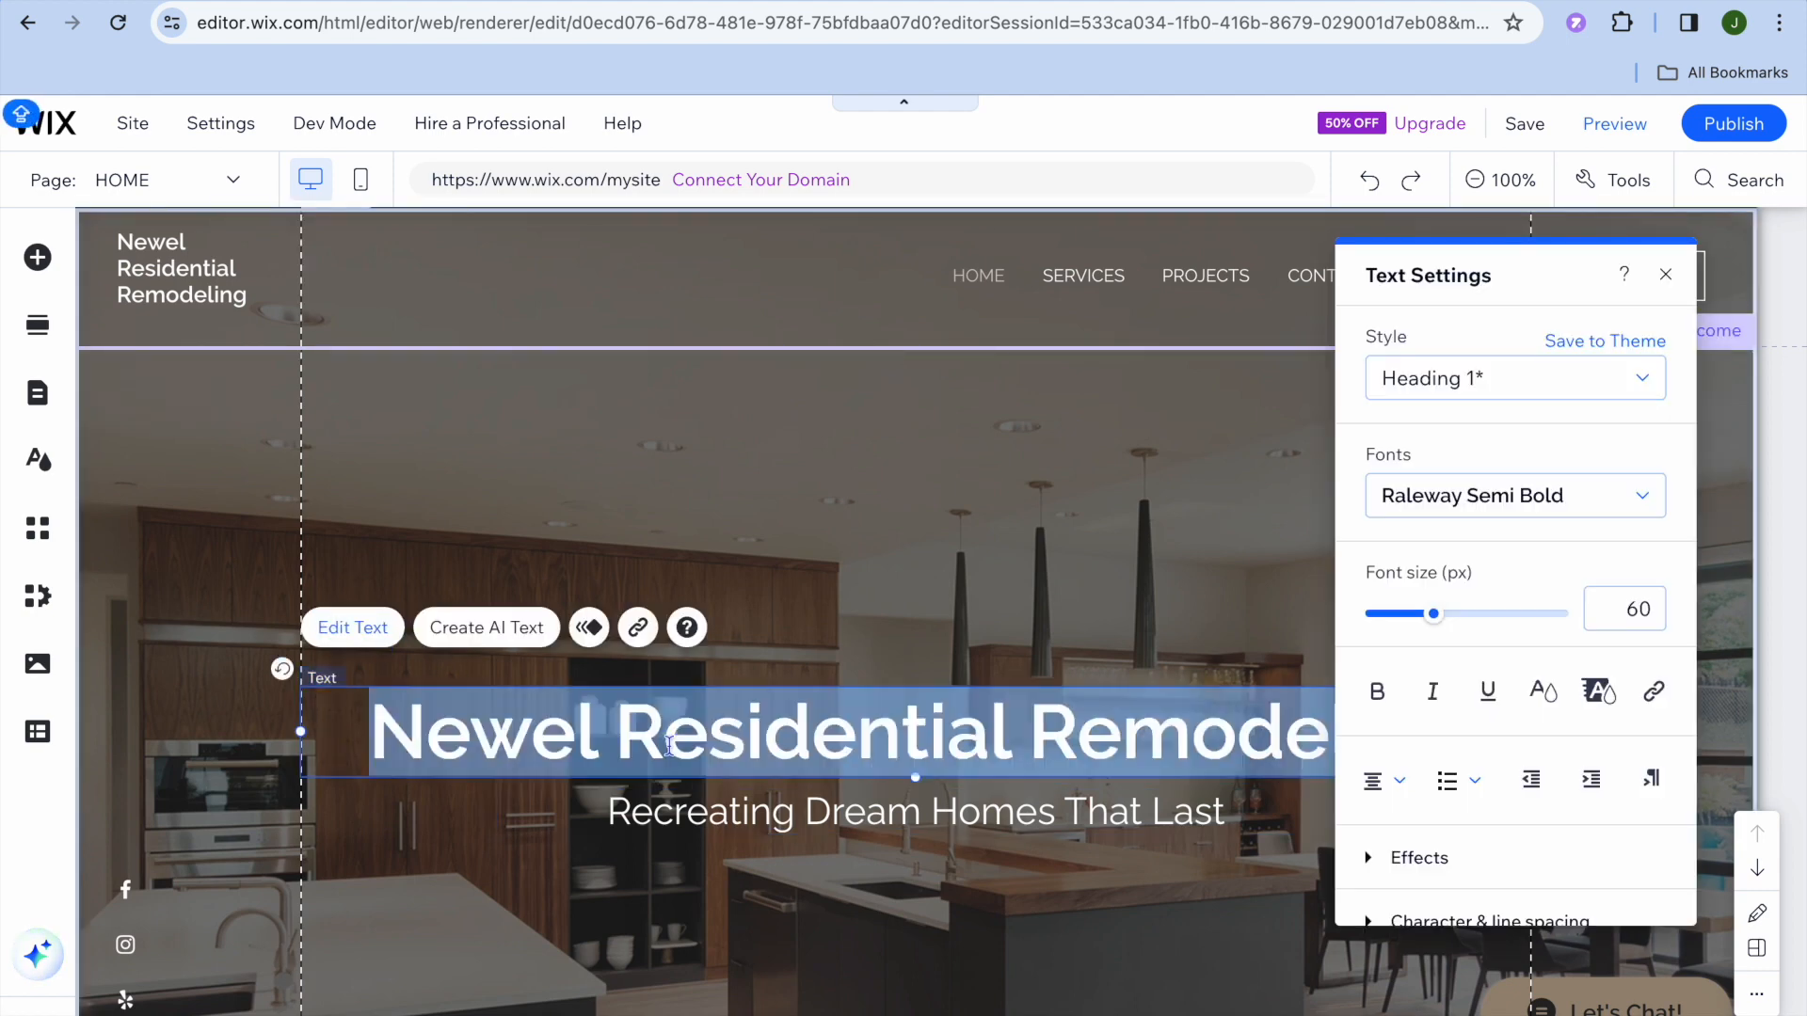
{"action": "left_click", "coordinate": [649, 496]}
{"action": "left_click", "coordinate": [648, 494]}
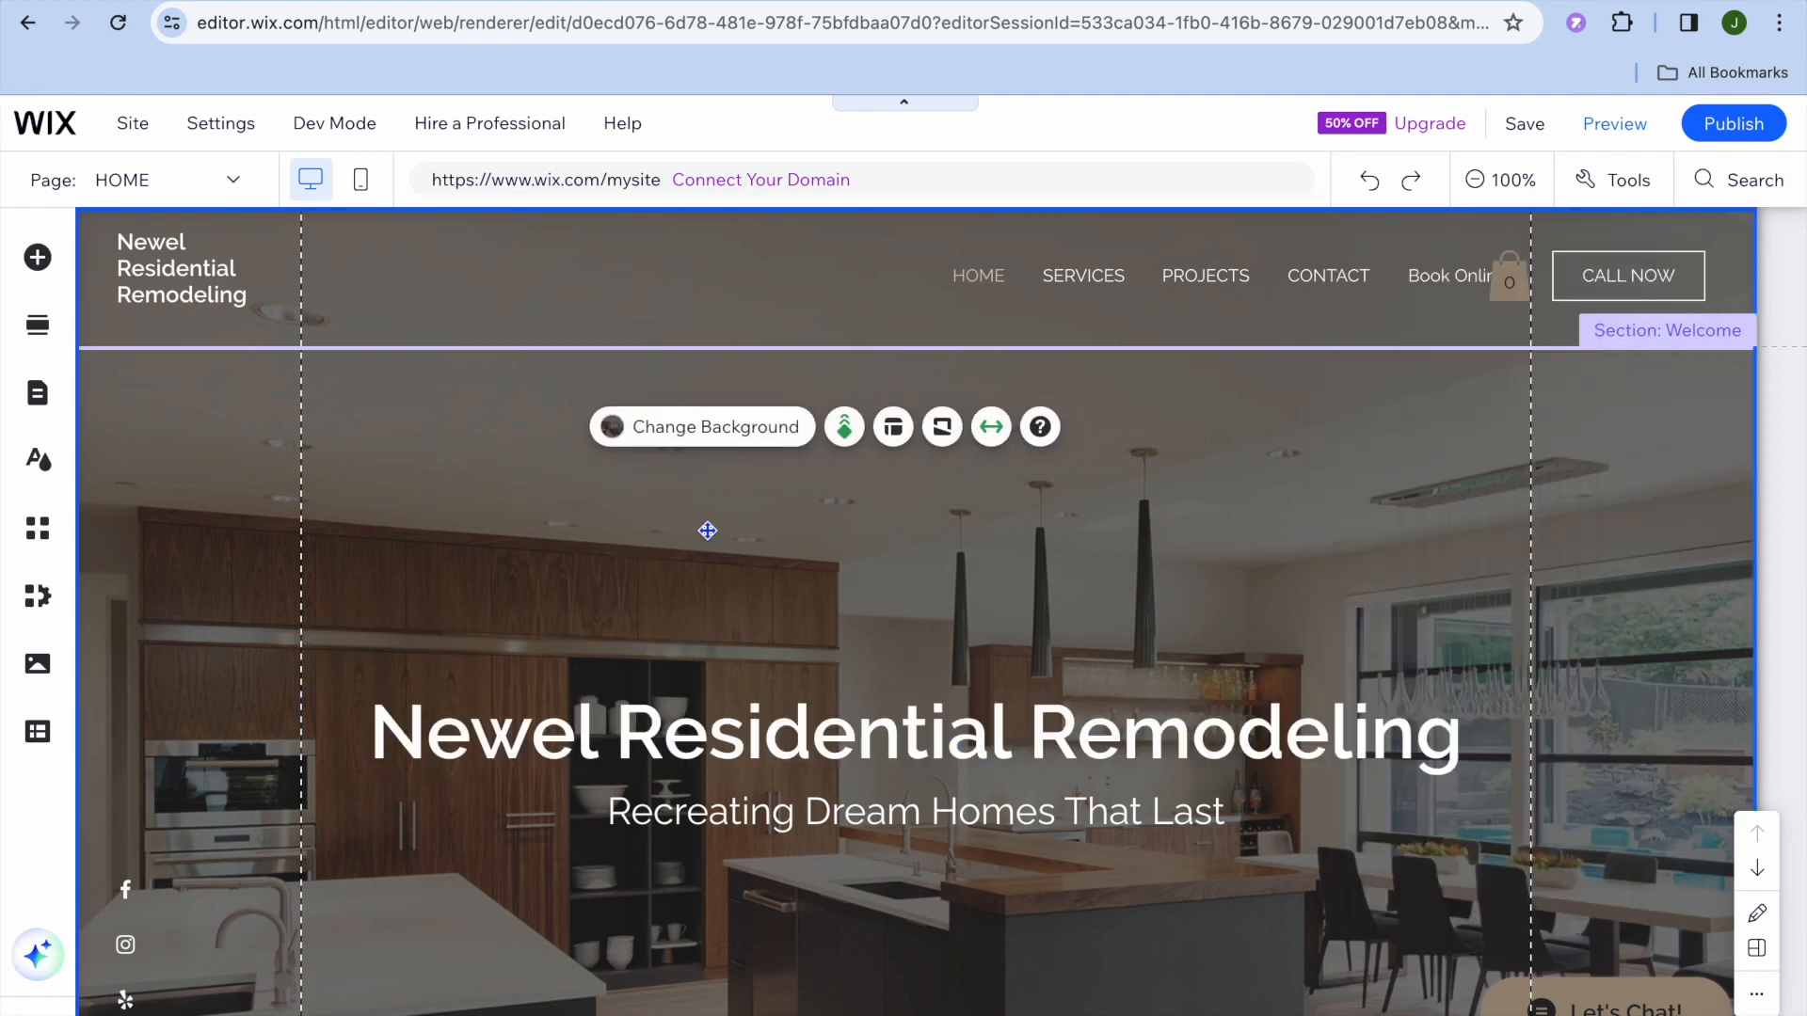
- Look over the background options of the home page's Welcome section and the header's quick edit settings, then close them
{"action": "left_click", "coordinate": [659, 438]}
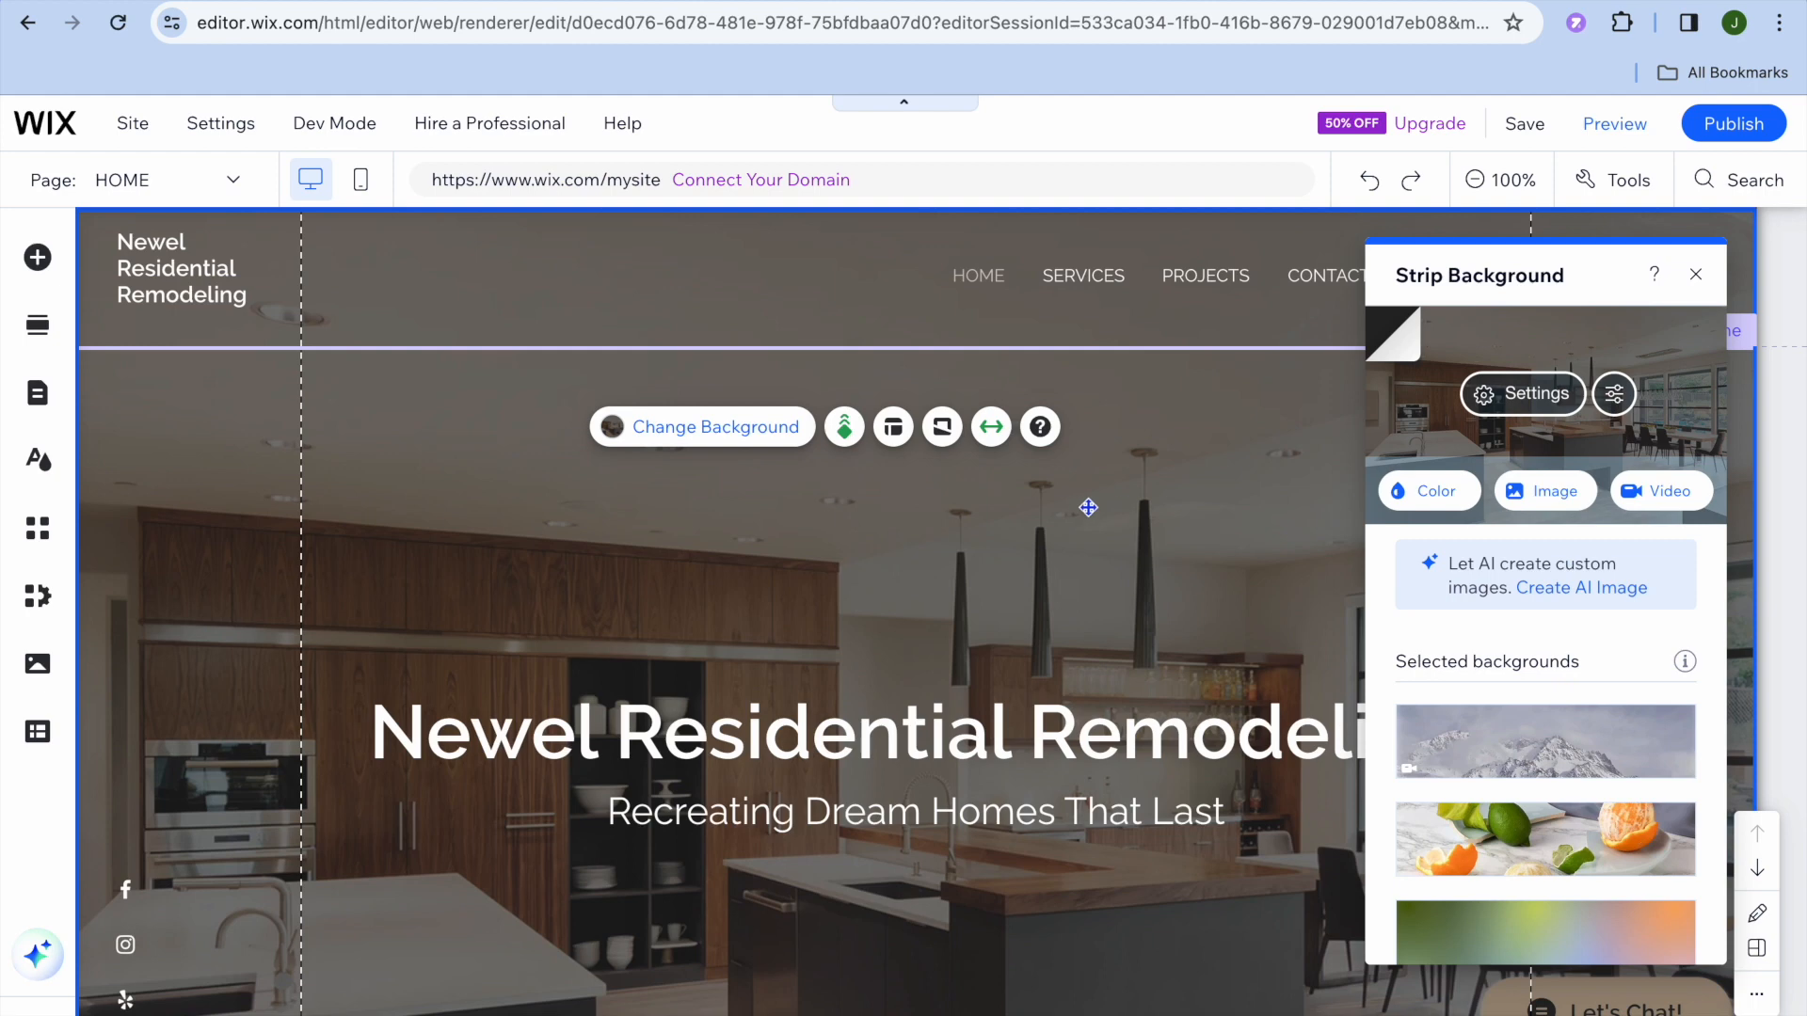
{"action": "left_click", "coordinate": [591, 585]}
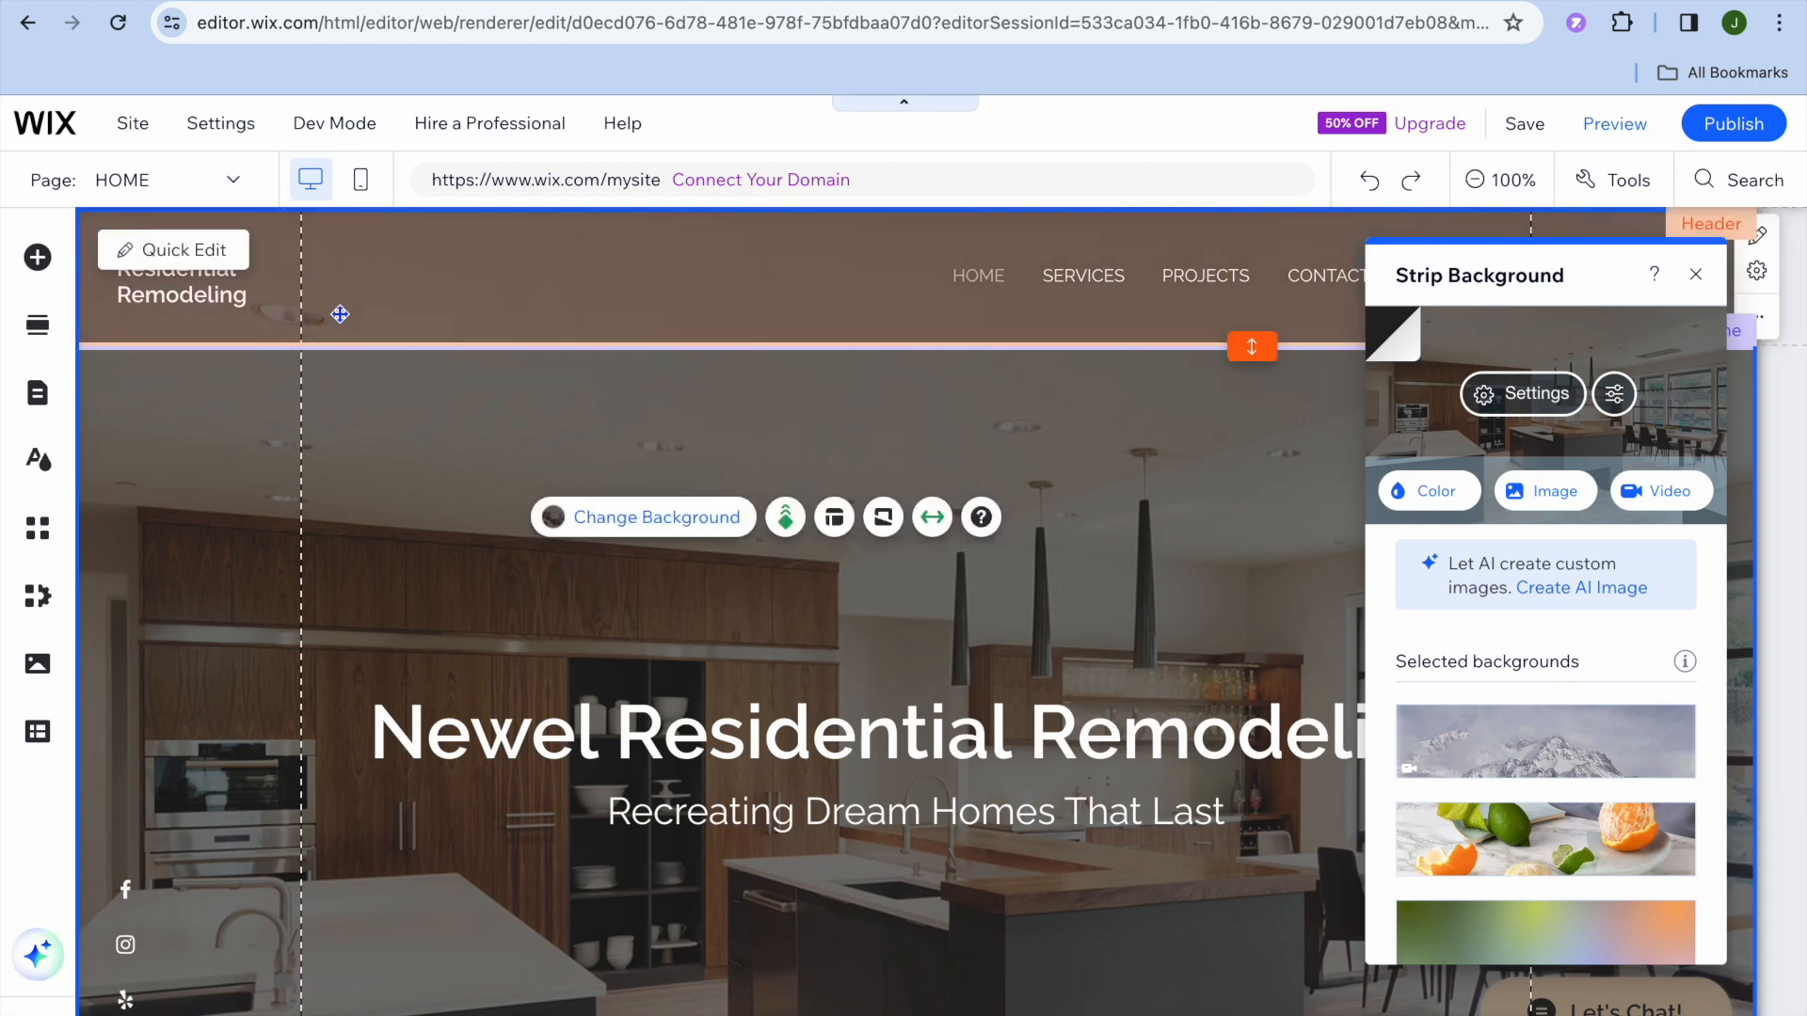
{"action": "left_click", "coordinate": [184, 251]}
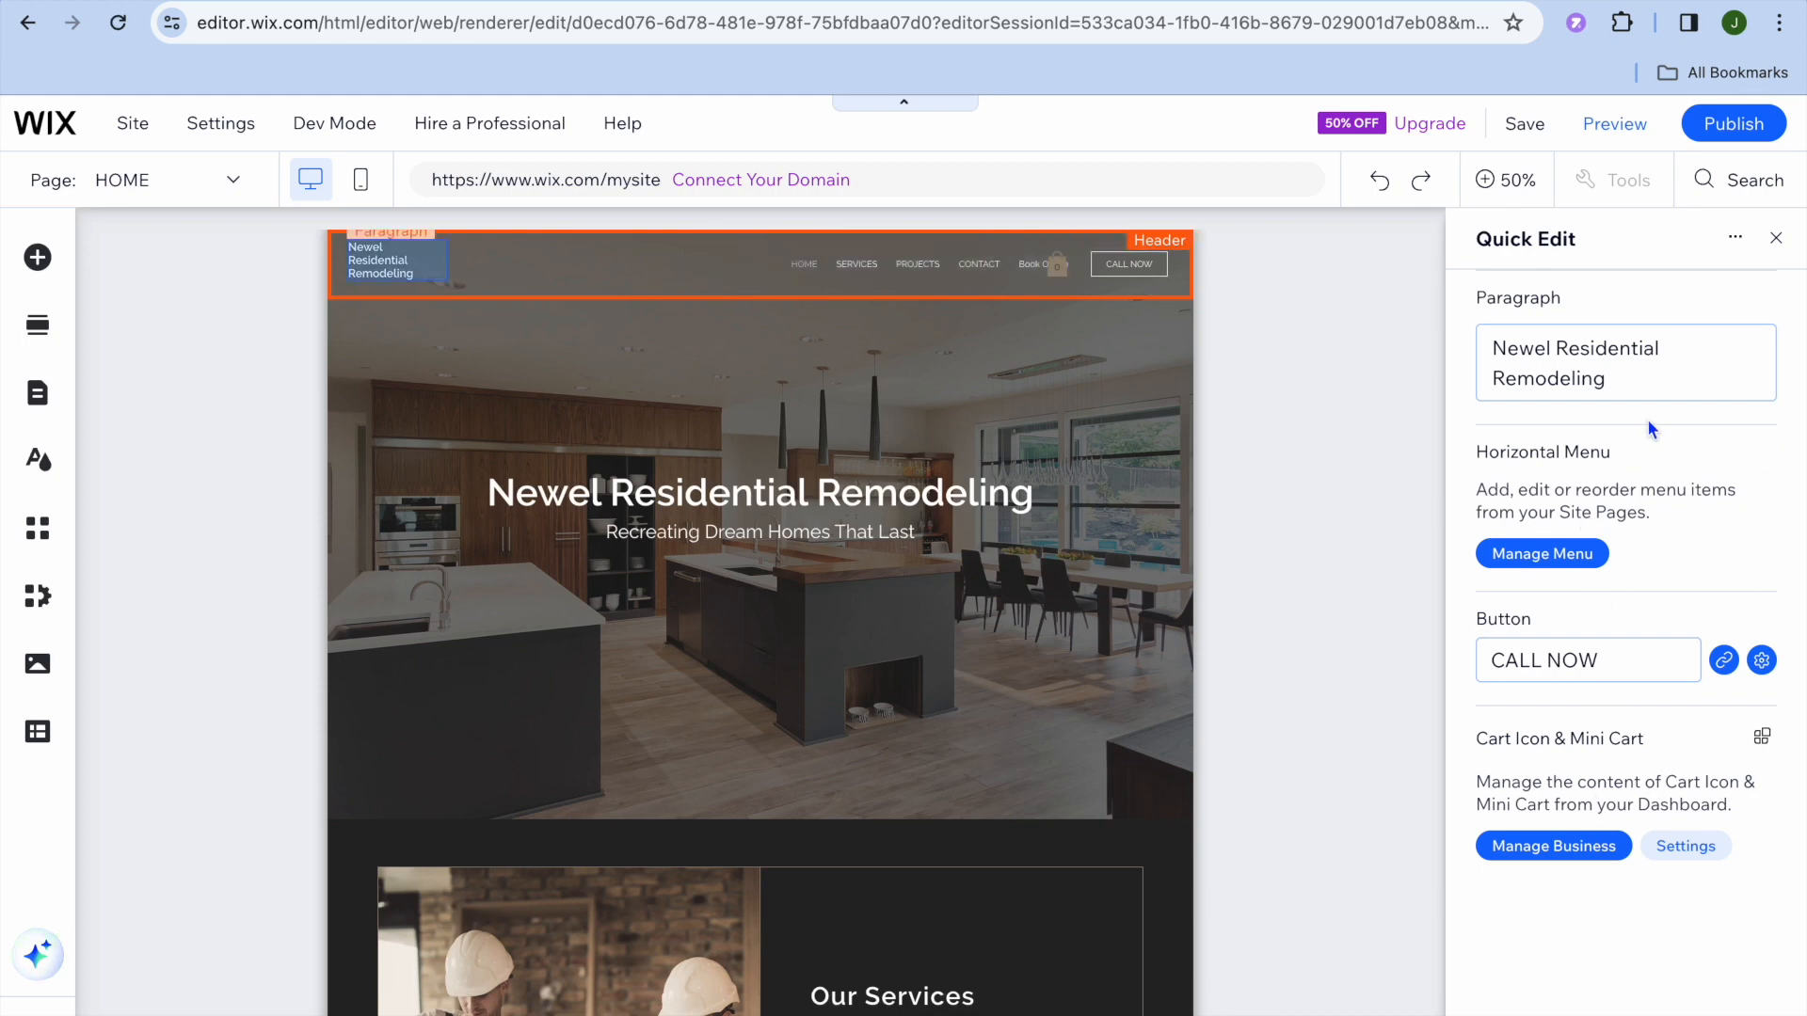
{"action": "left_click", "coordinate": [1776, 238]}
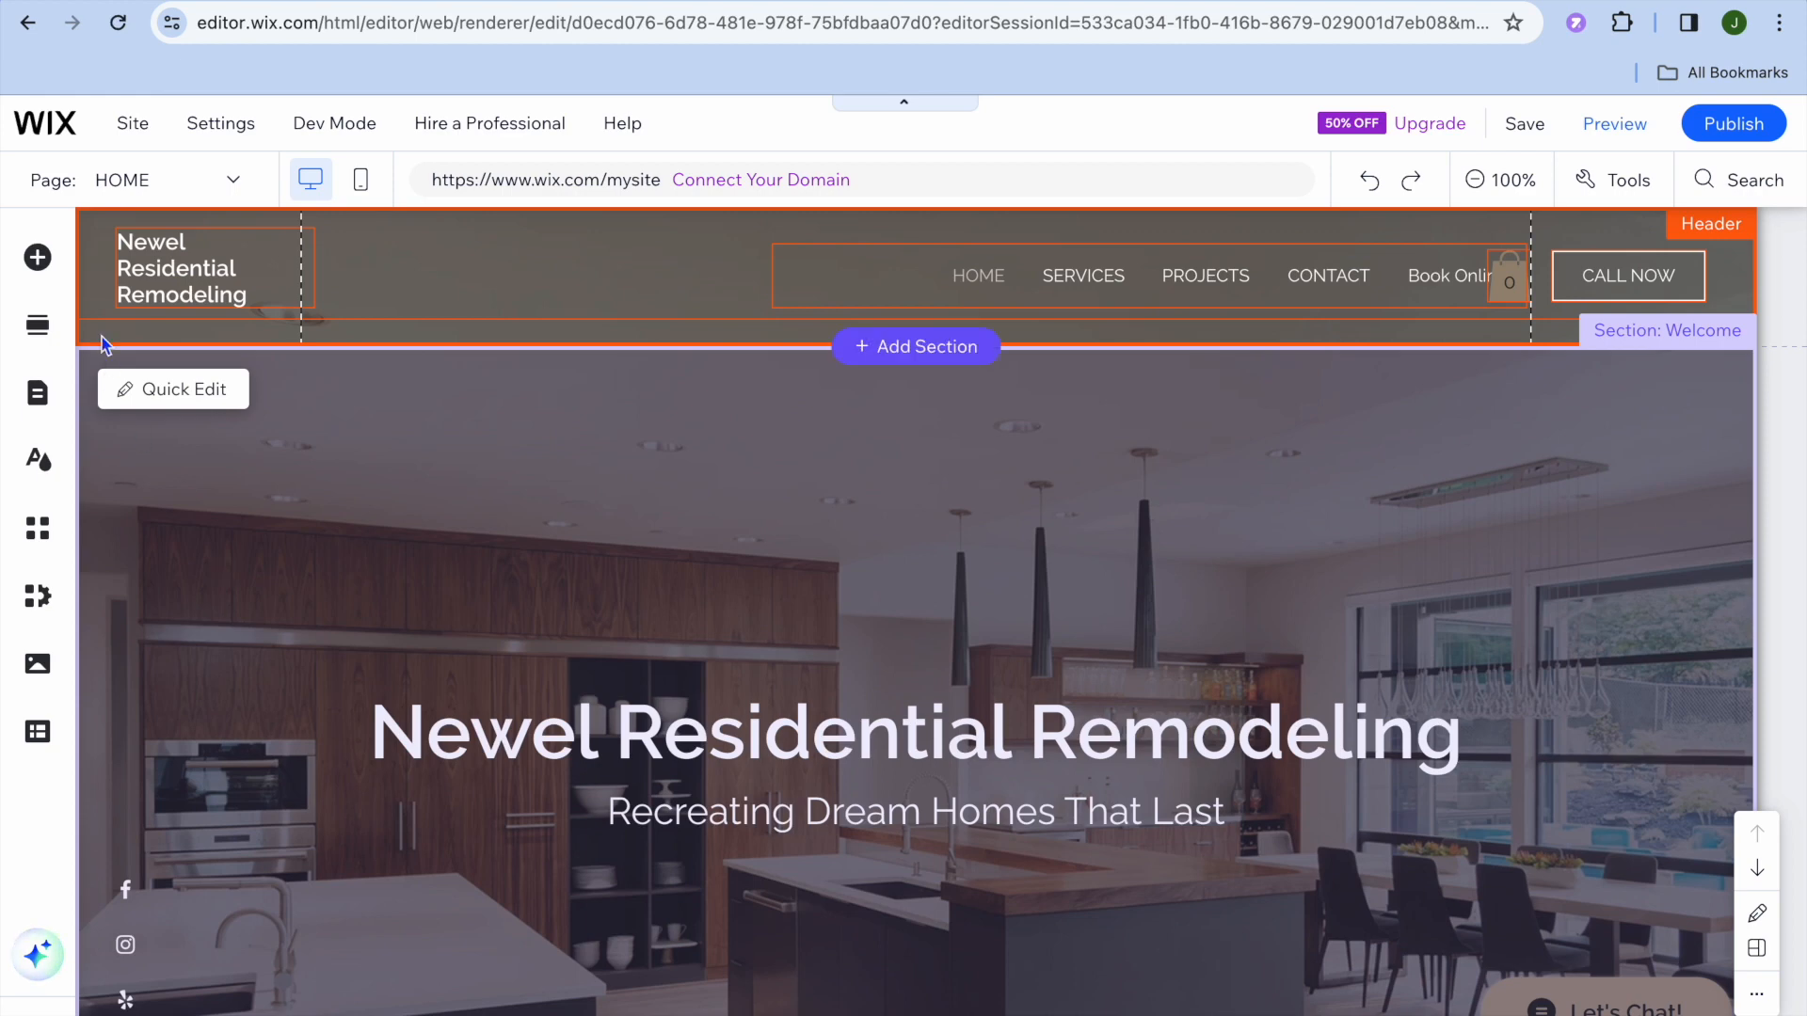
- Browse the addable elements for Bookings, Video & Music, Menu & Anchor and Interactive, then close the element library
{"action": "left_click", "coordinate": [38, 258]}
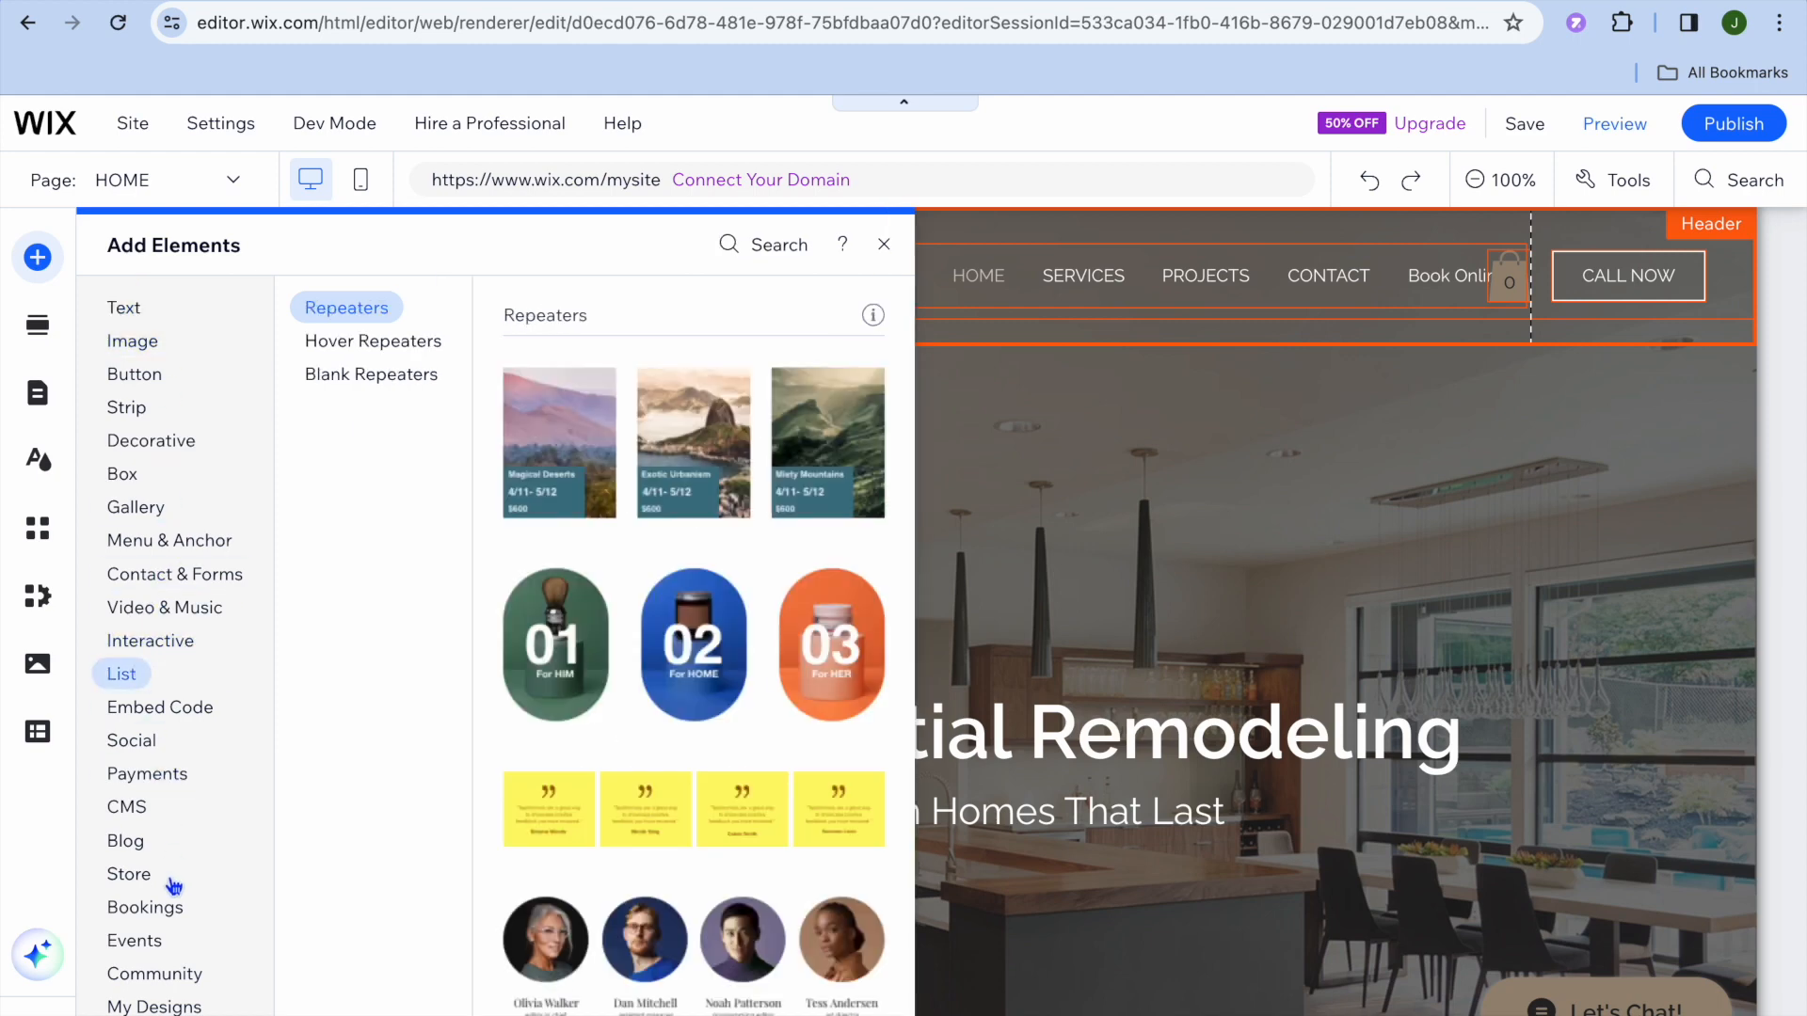
{"action": "mouse_move", "coordinate": [179, 901]}
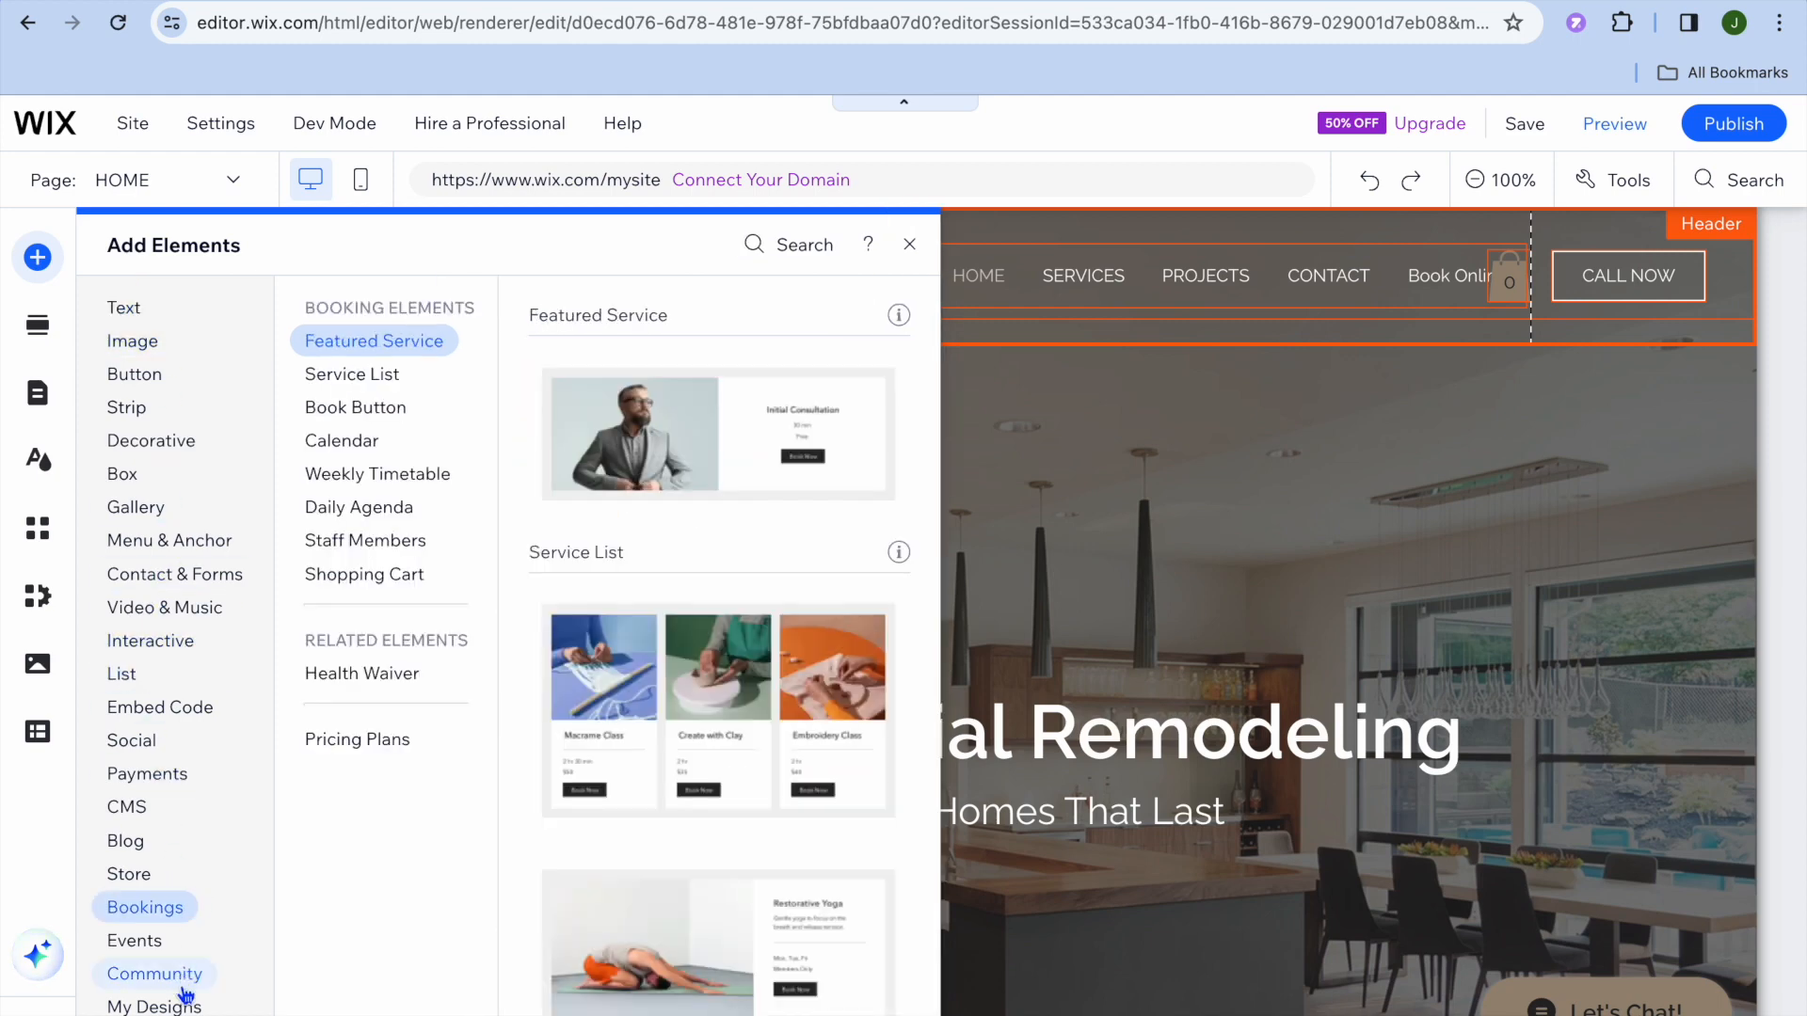
{"action": "mouse_move", "coordinate": [185, 632]}
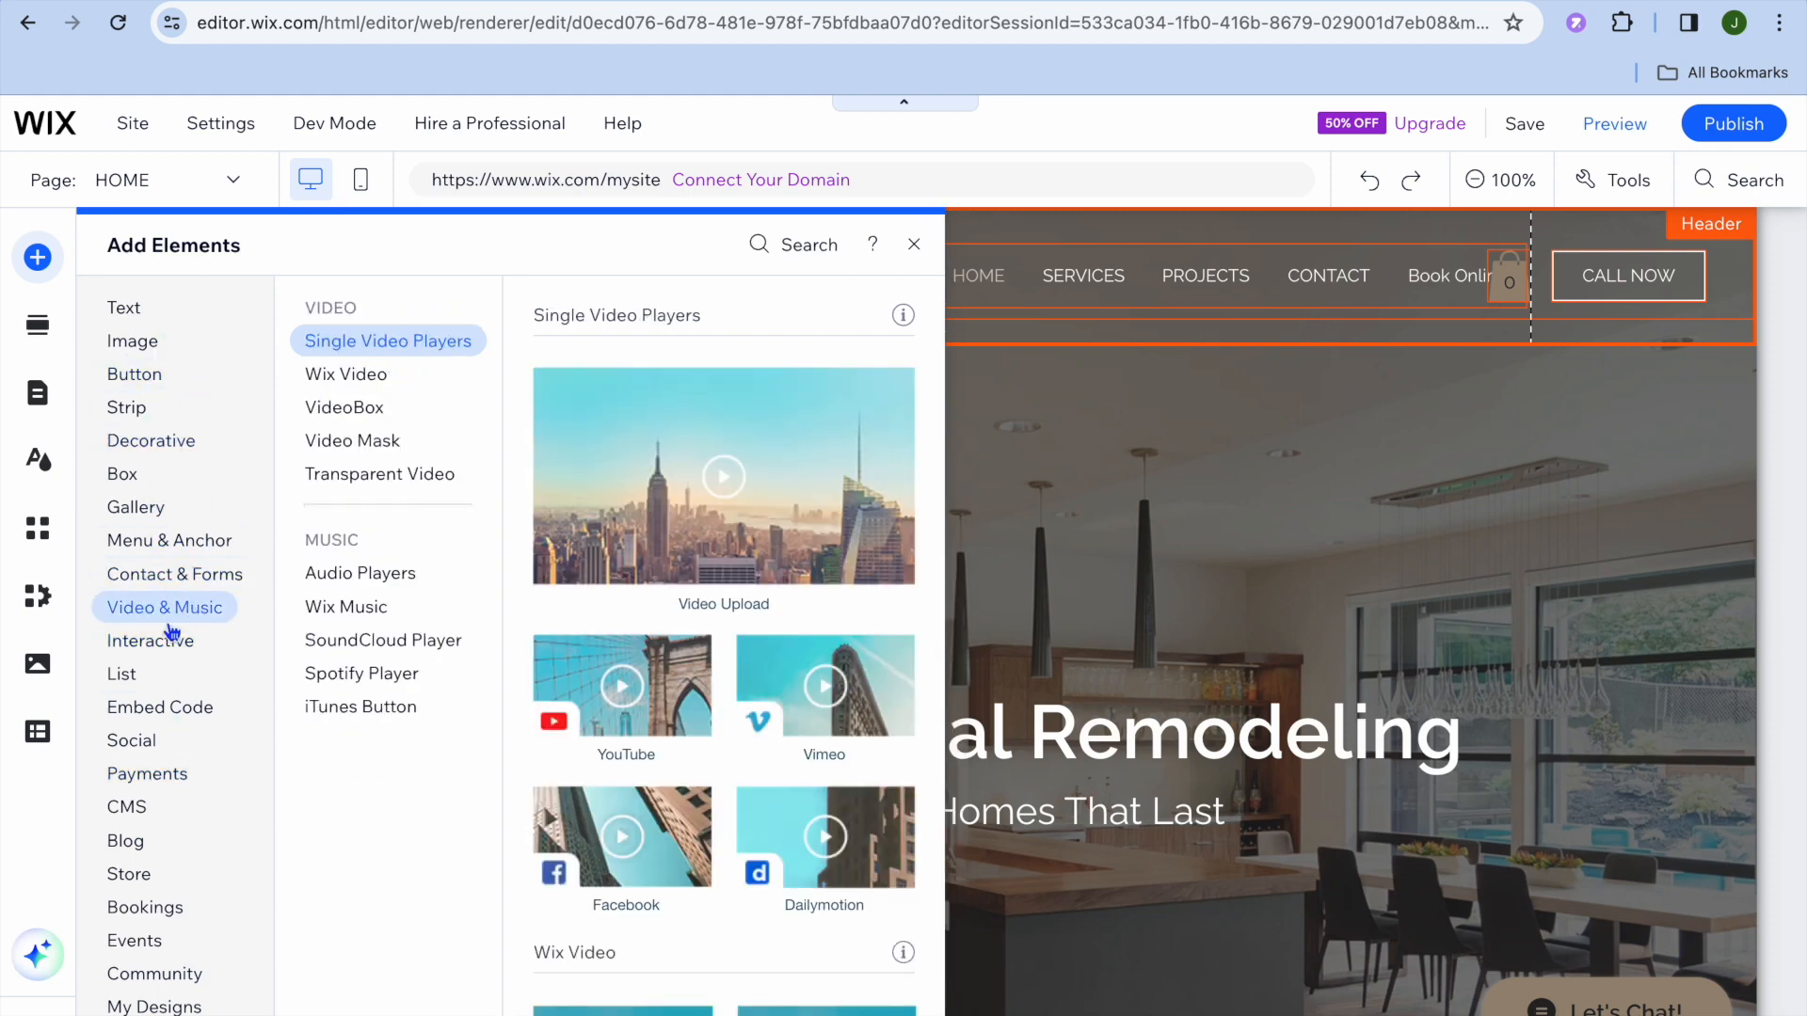
{"action": "mouse_move", "coordinate": [195, 550]}
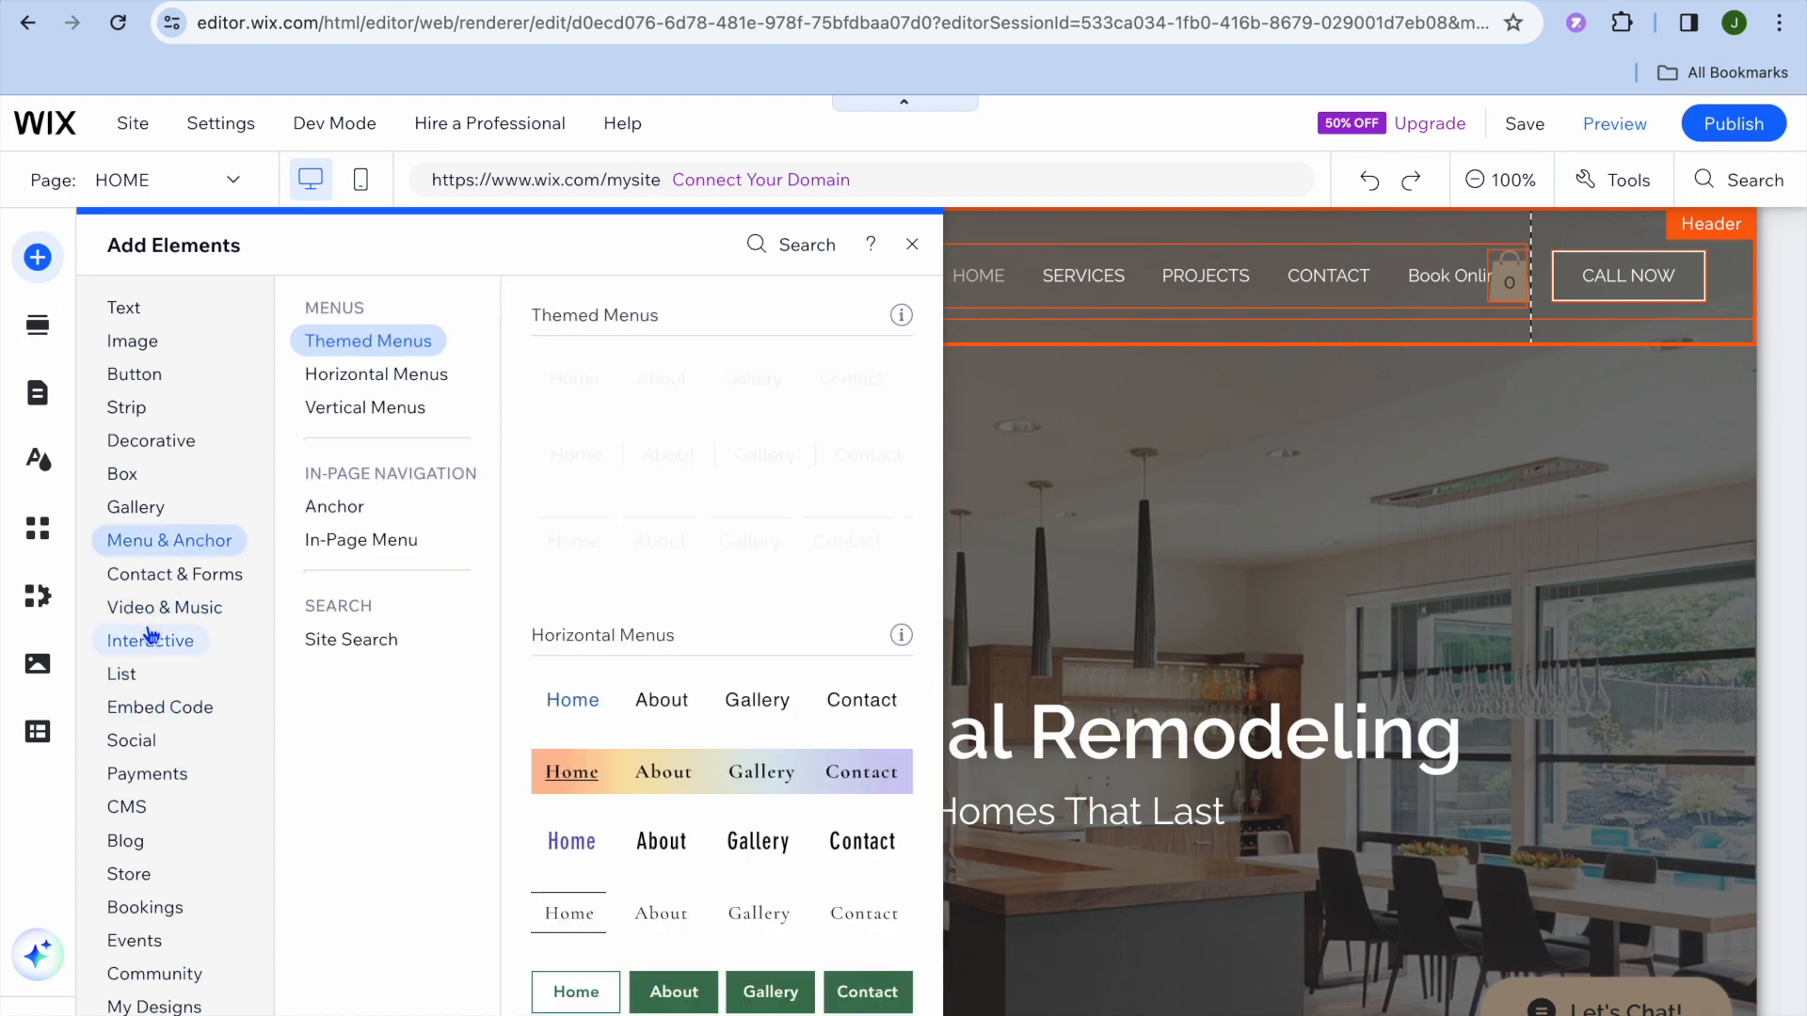
{"action": "mouse_move", "coordinate": [335, 669]}
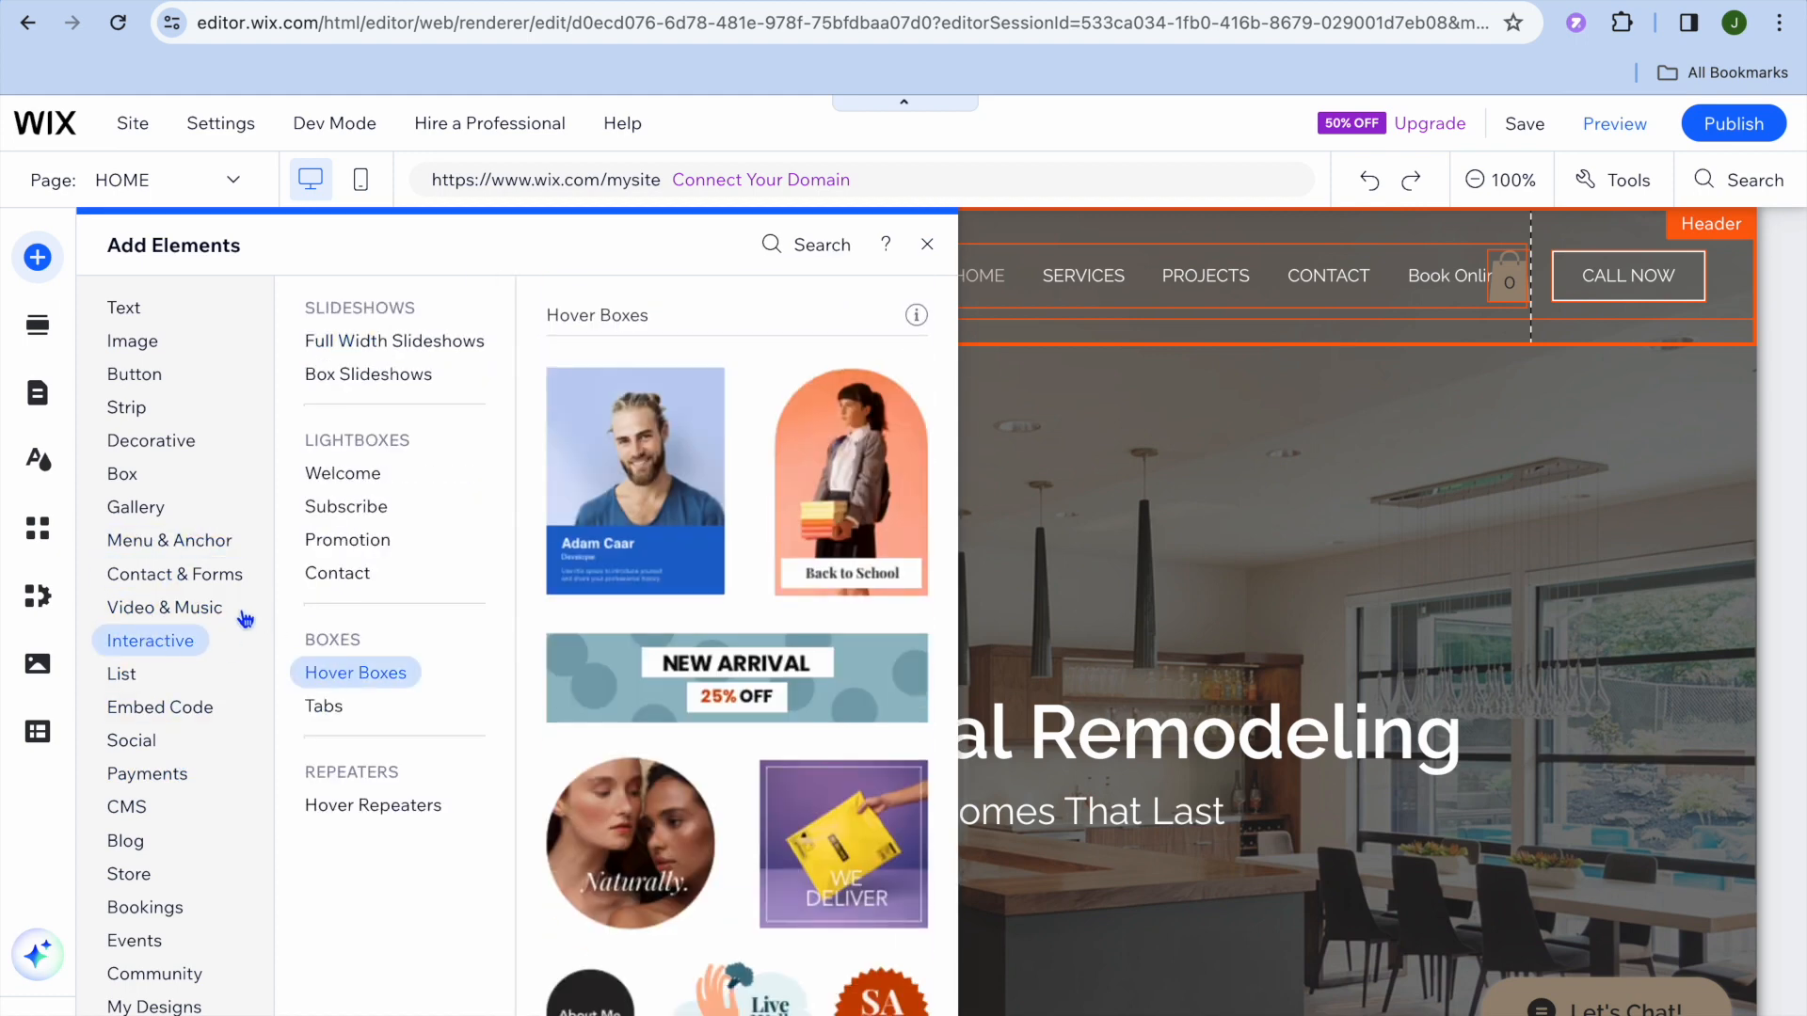
{"action": "left_click", "coordinate": [927, 245]}
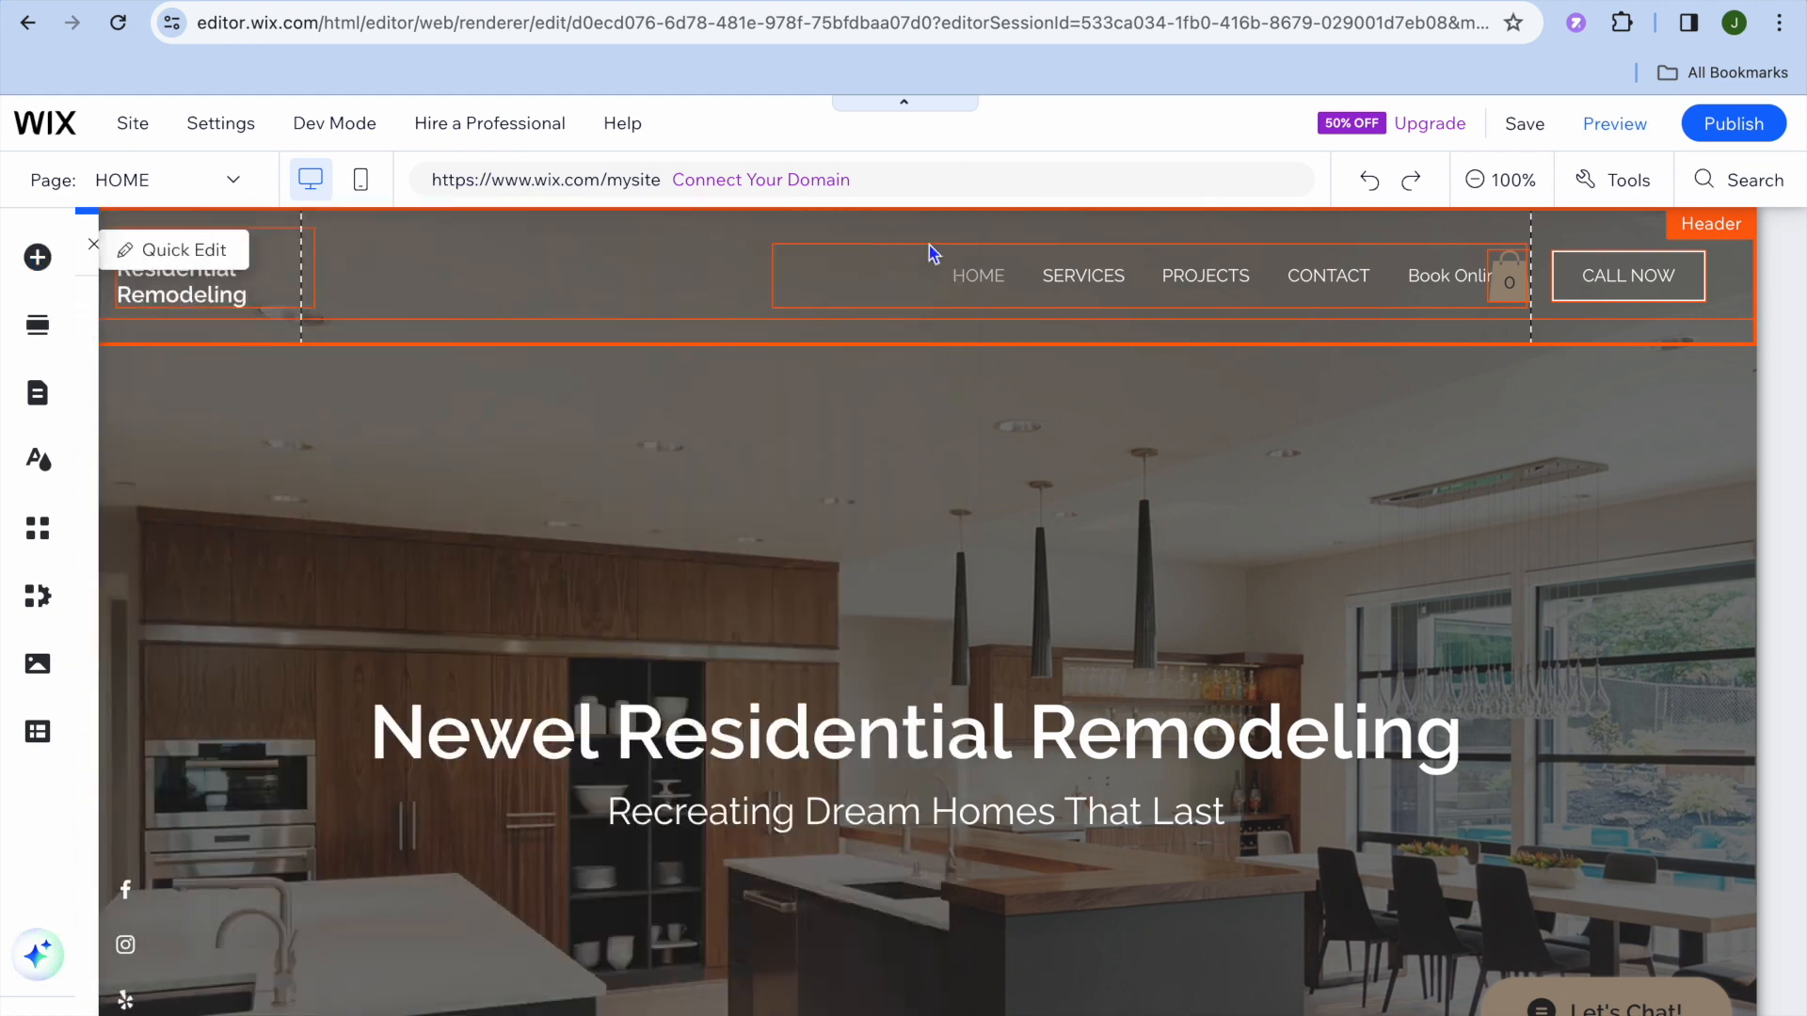
- Open the bookings Service Page and examine its layout from the service title to the upcoming sessions, cancellation policy and contact details
{"action": "left_click", "coordinate": [235, 188]}
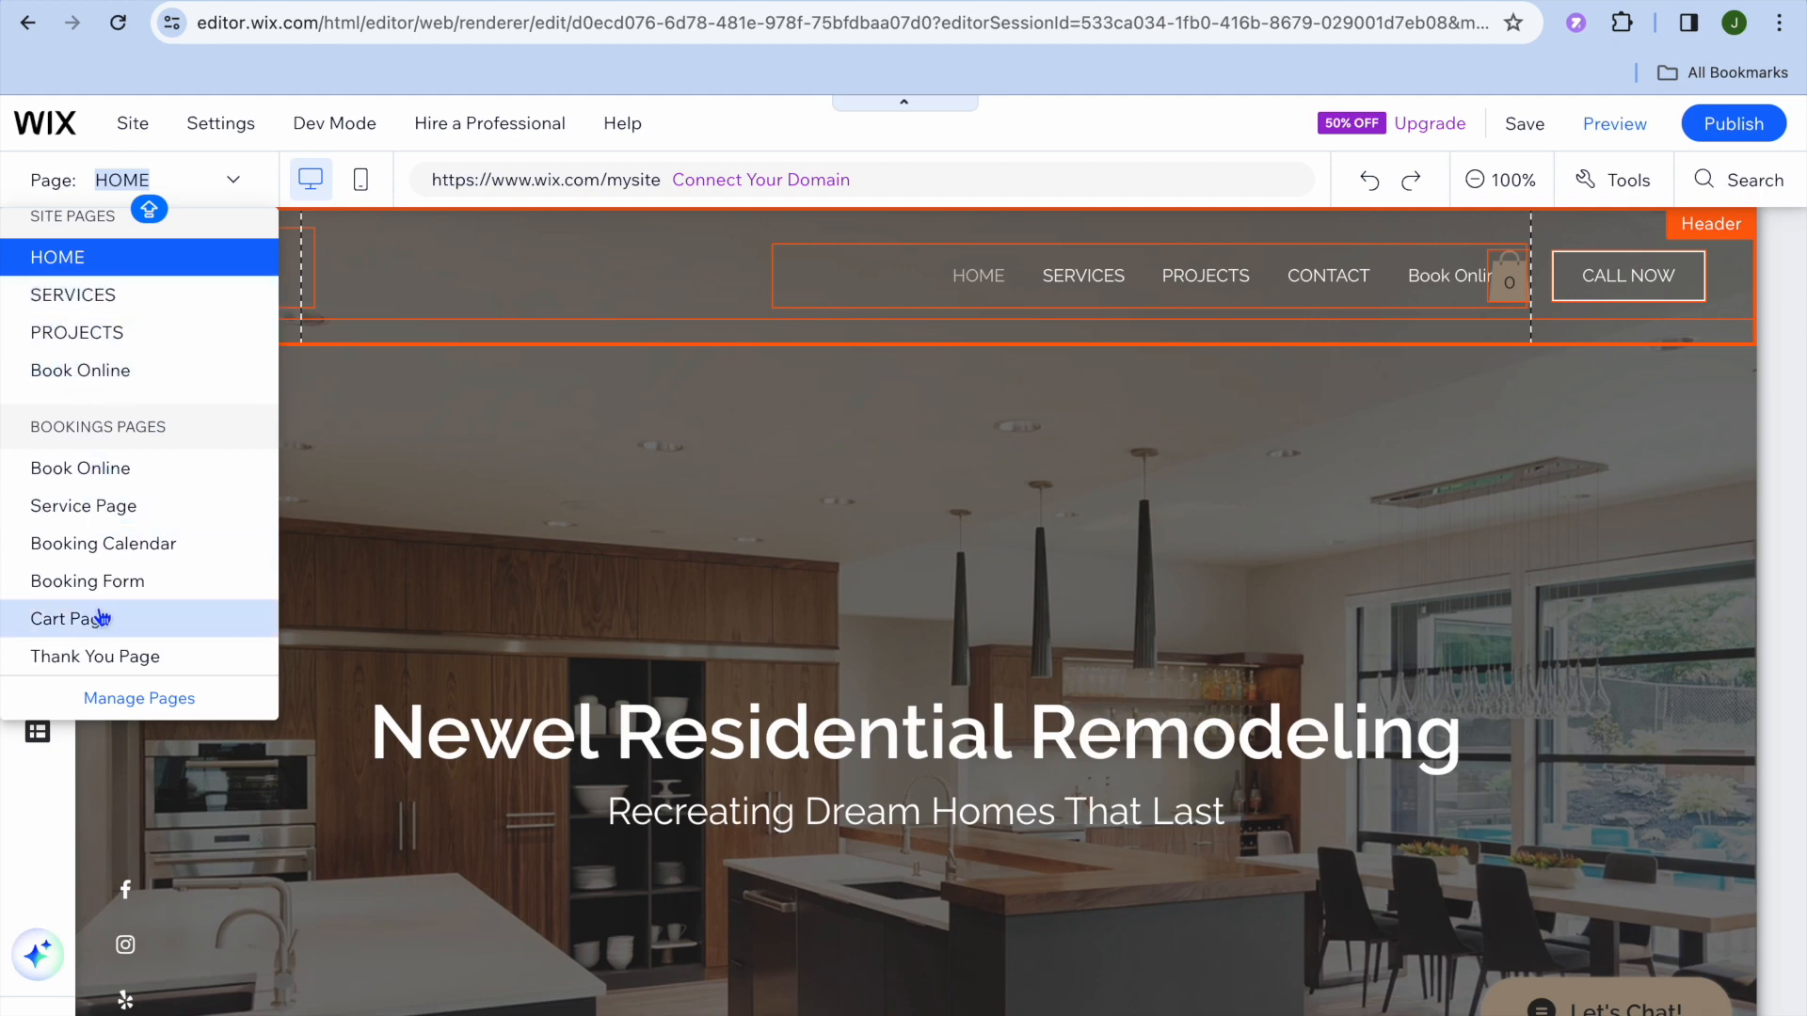
{"action": "left_click", "coordinate": [123, 512]}
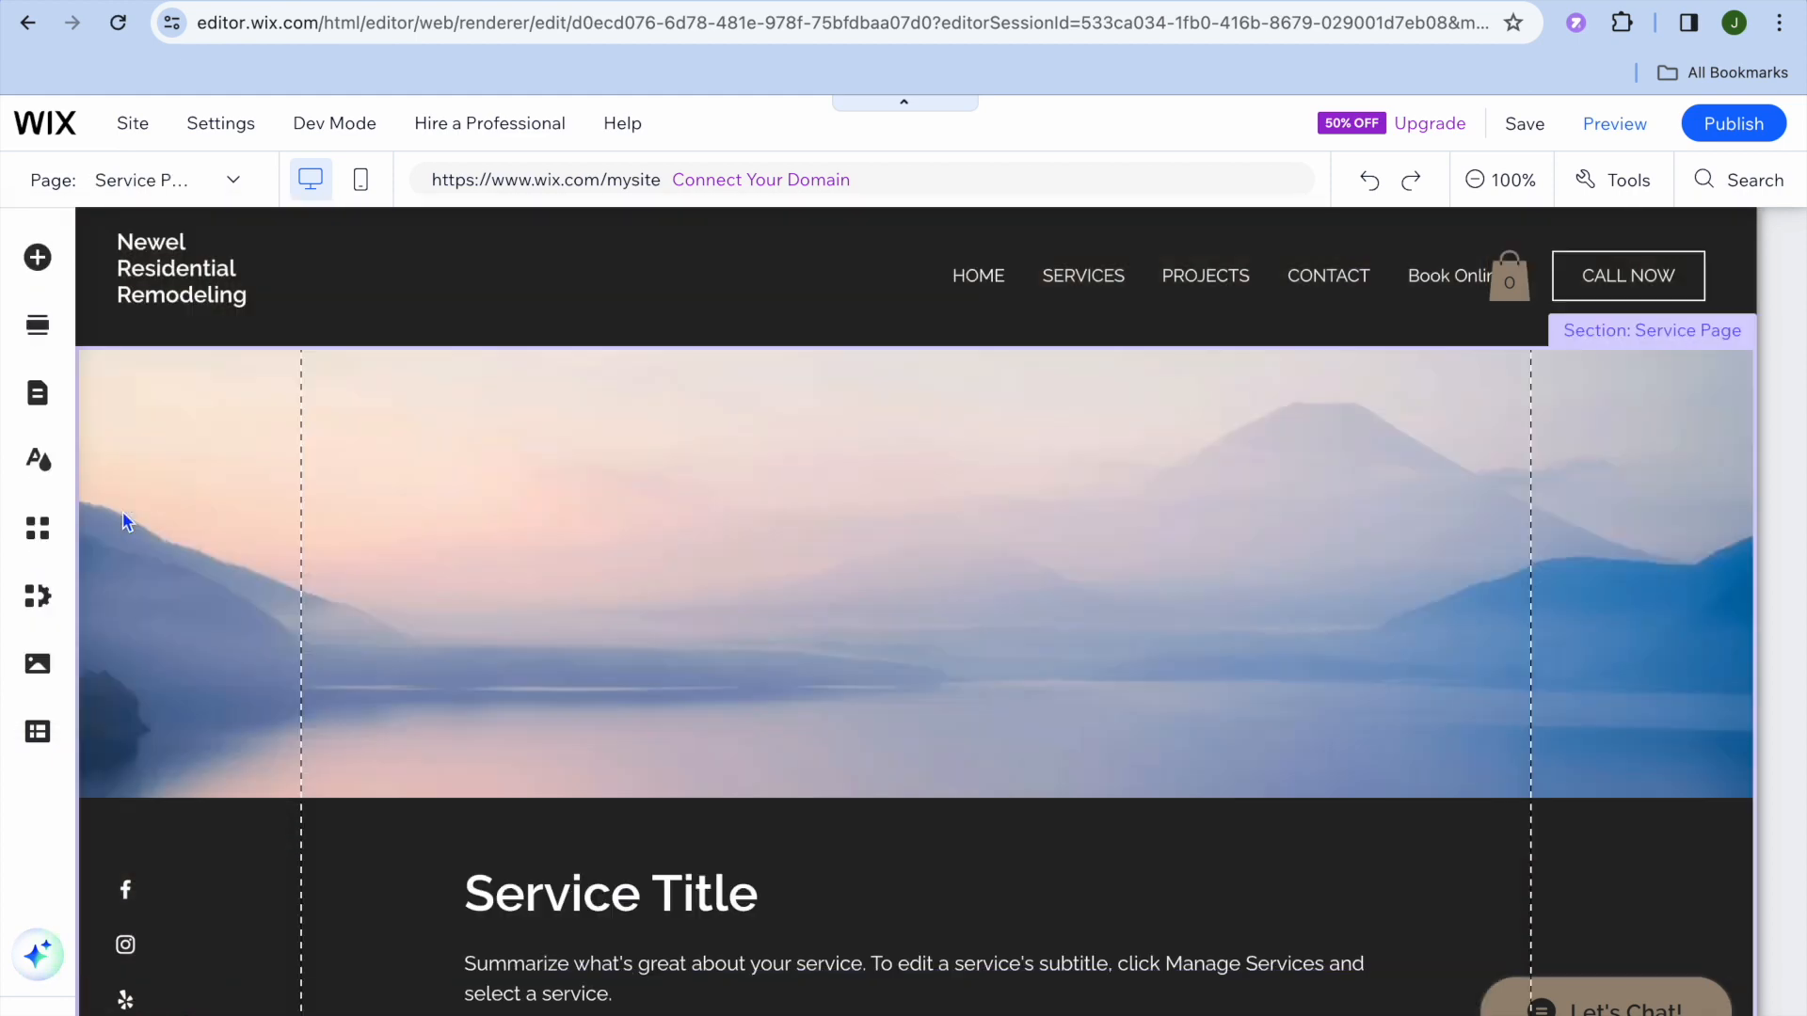
{"action": "scroll", "coordinate": [701, 499], "scroll_direction": "down", "scroll_amount": 10}
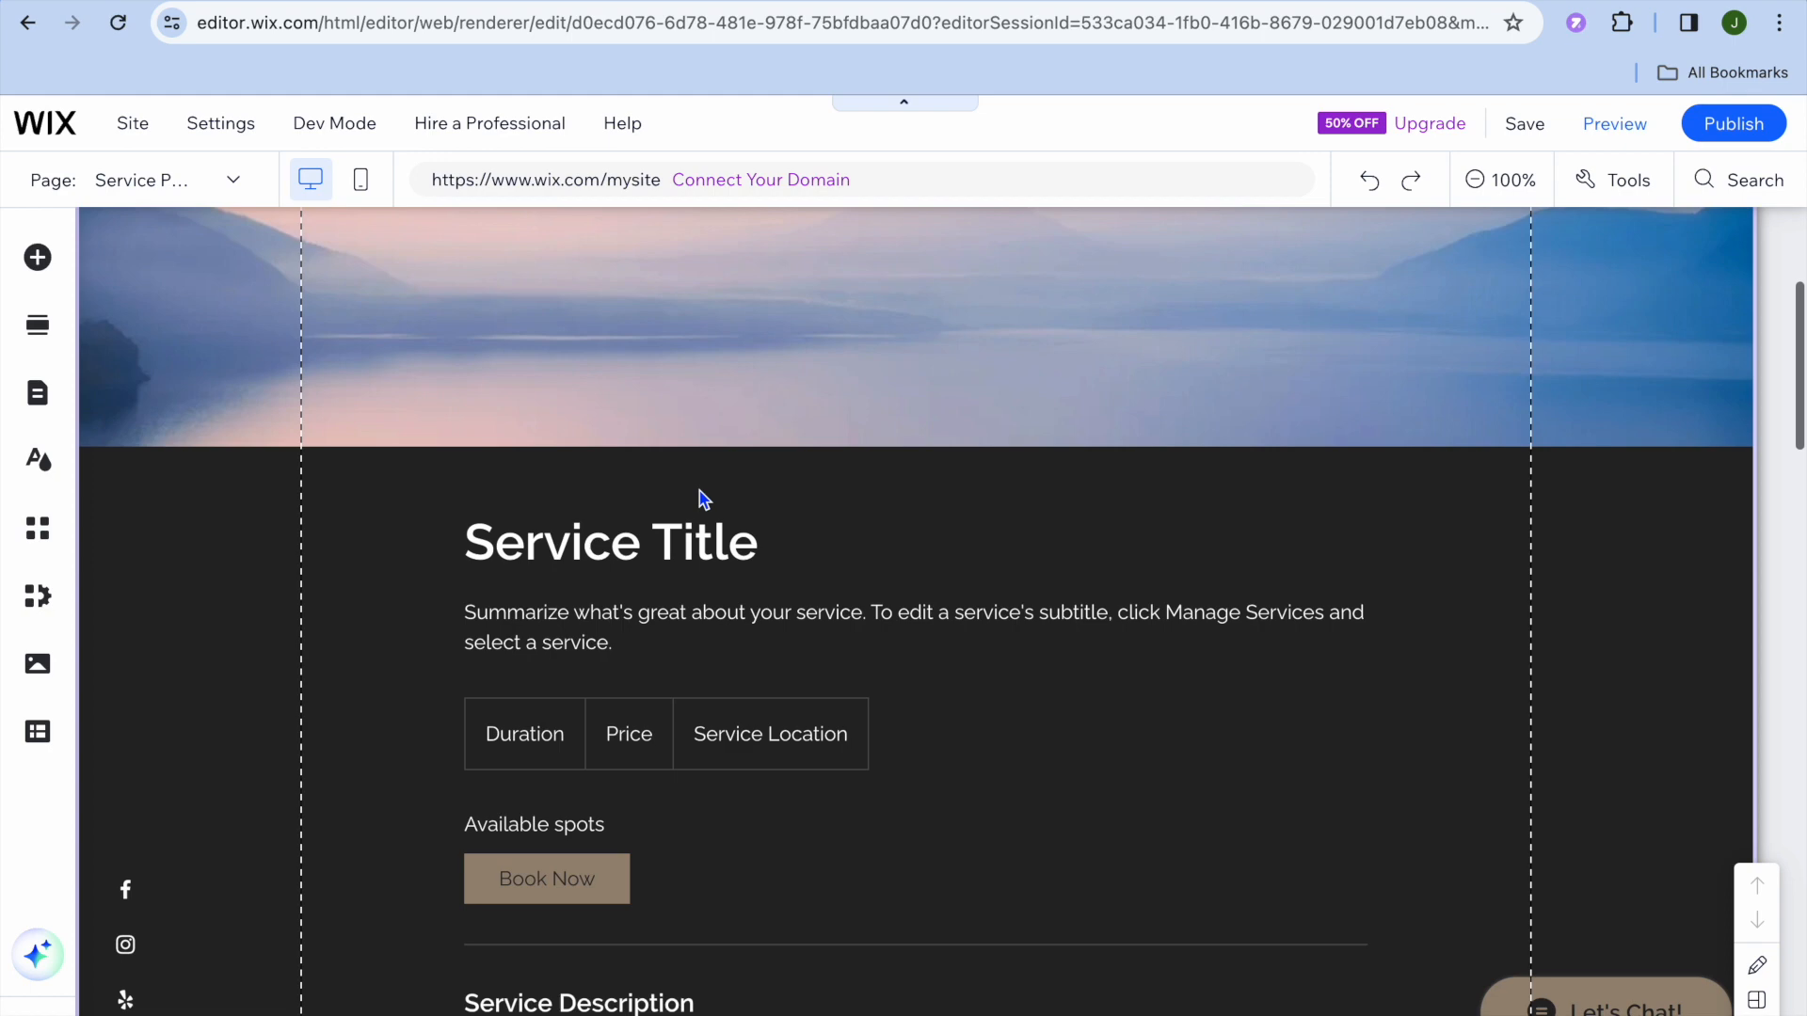
{"action": "scroll", "coordinate": [701, 499], "scroll_direction": "down", "scroll_amount": 14}
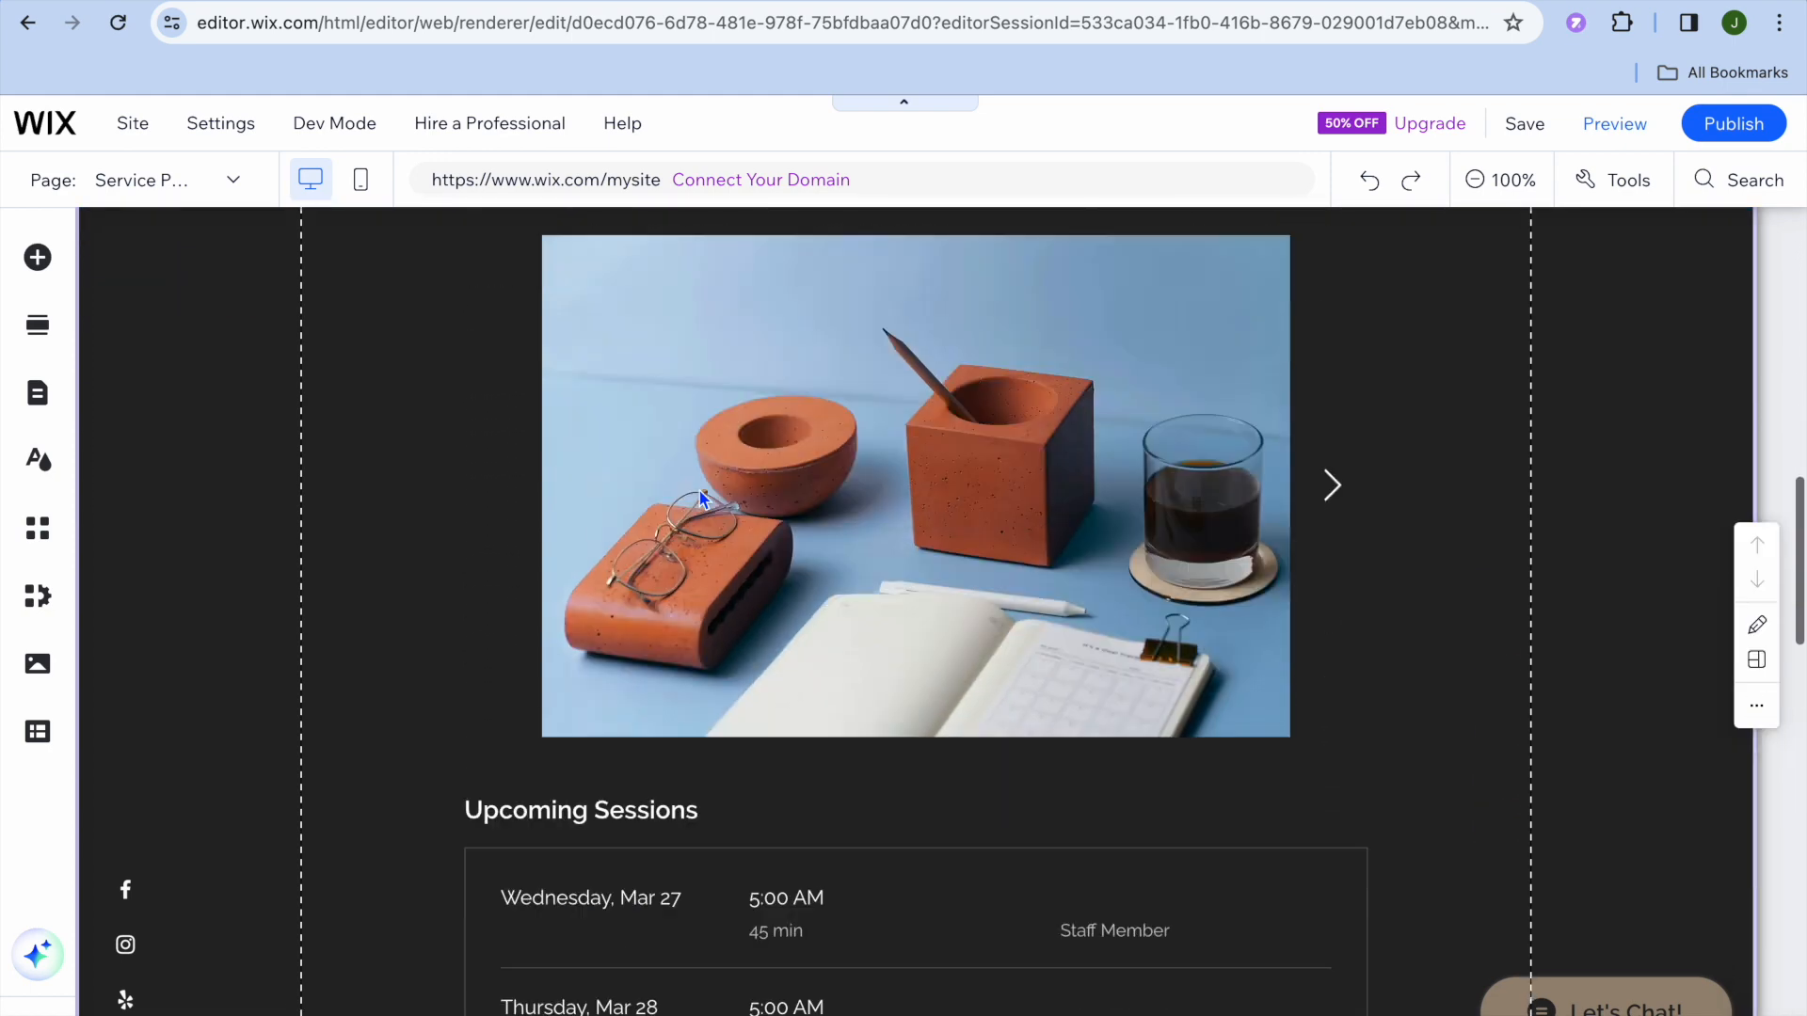
{"action": "scroll", "coordinate": [701, 499], "scroll_direction": "down", "scroll_amount": 4}
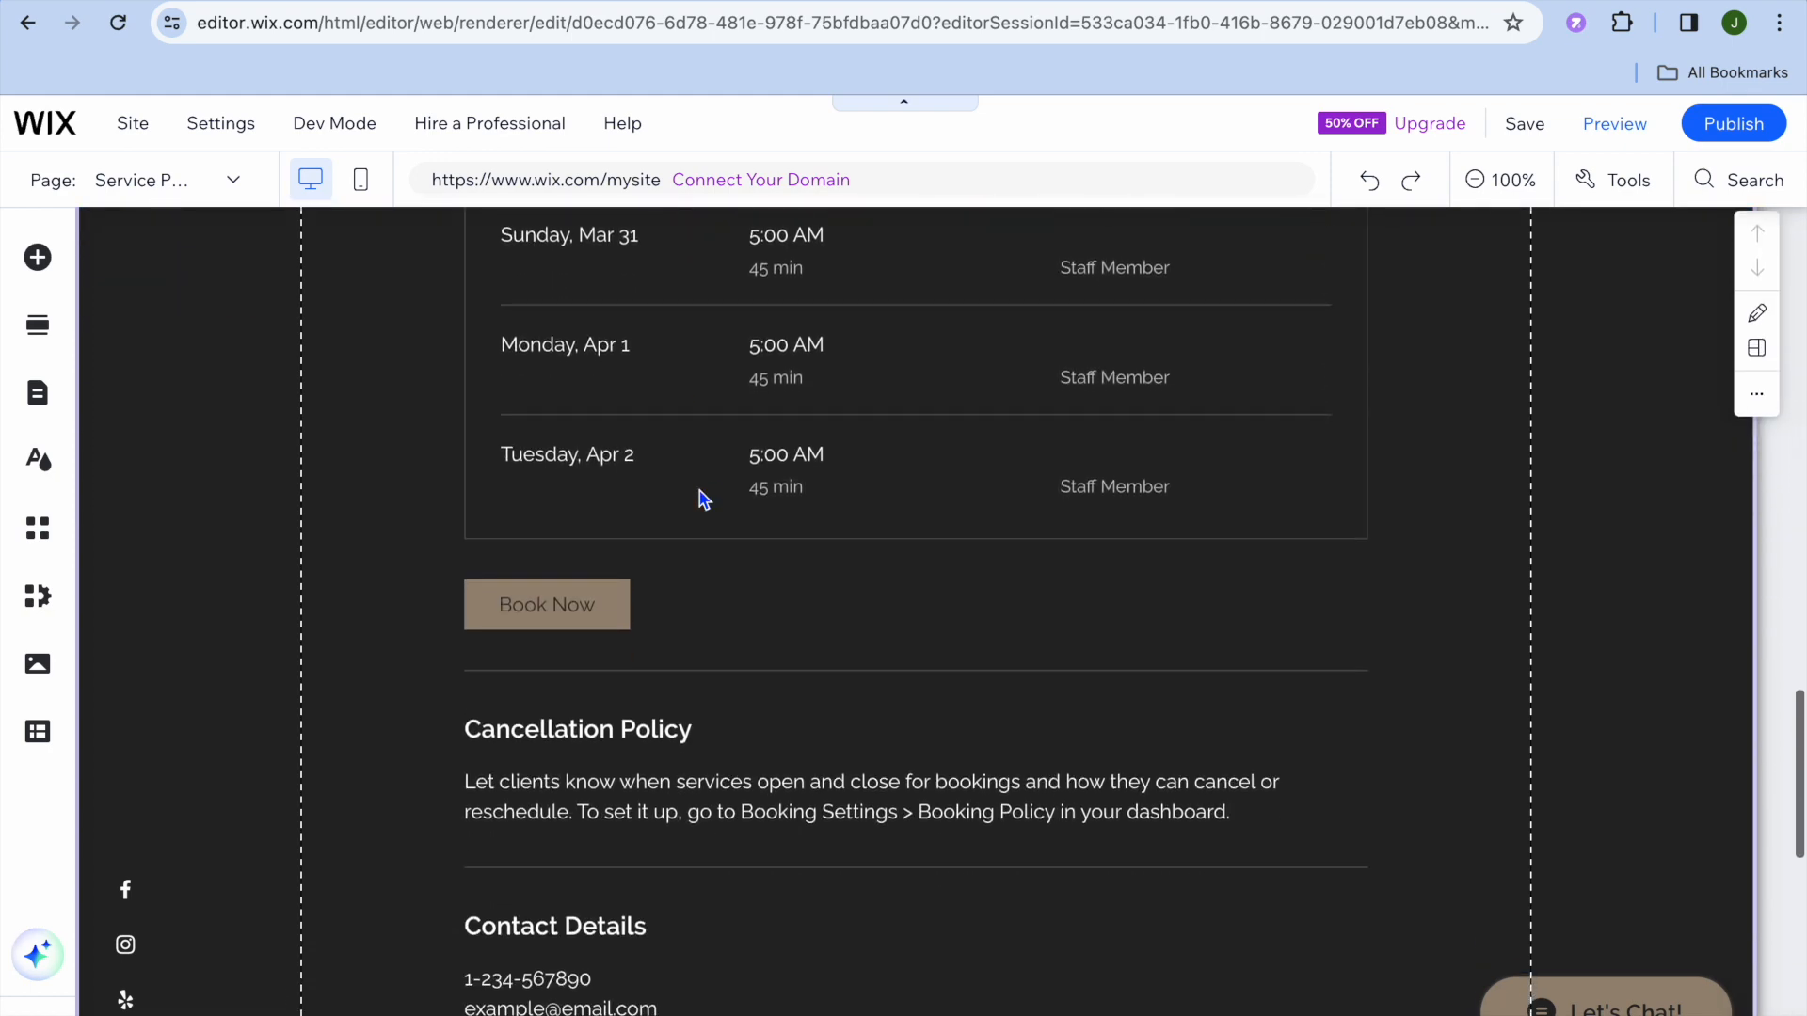
{"action": "scroll", "coordinate": [701, 499], "scroll_direction": "up", "scroll_amount": 11}
{"action": "scroll", "coordinate": [701, 499], "scroll_direction": "up", "scroll_amount": 2}
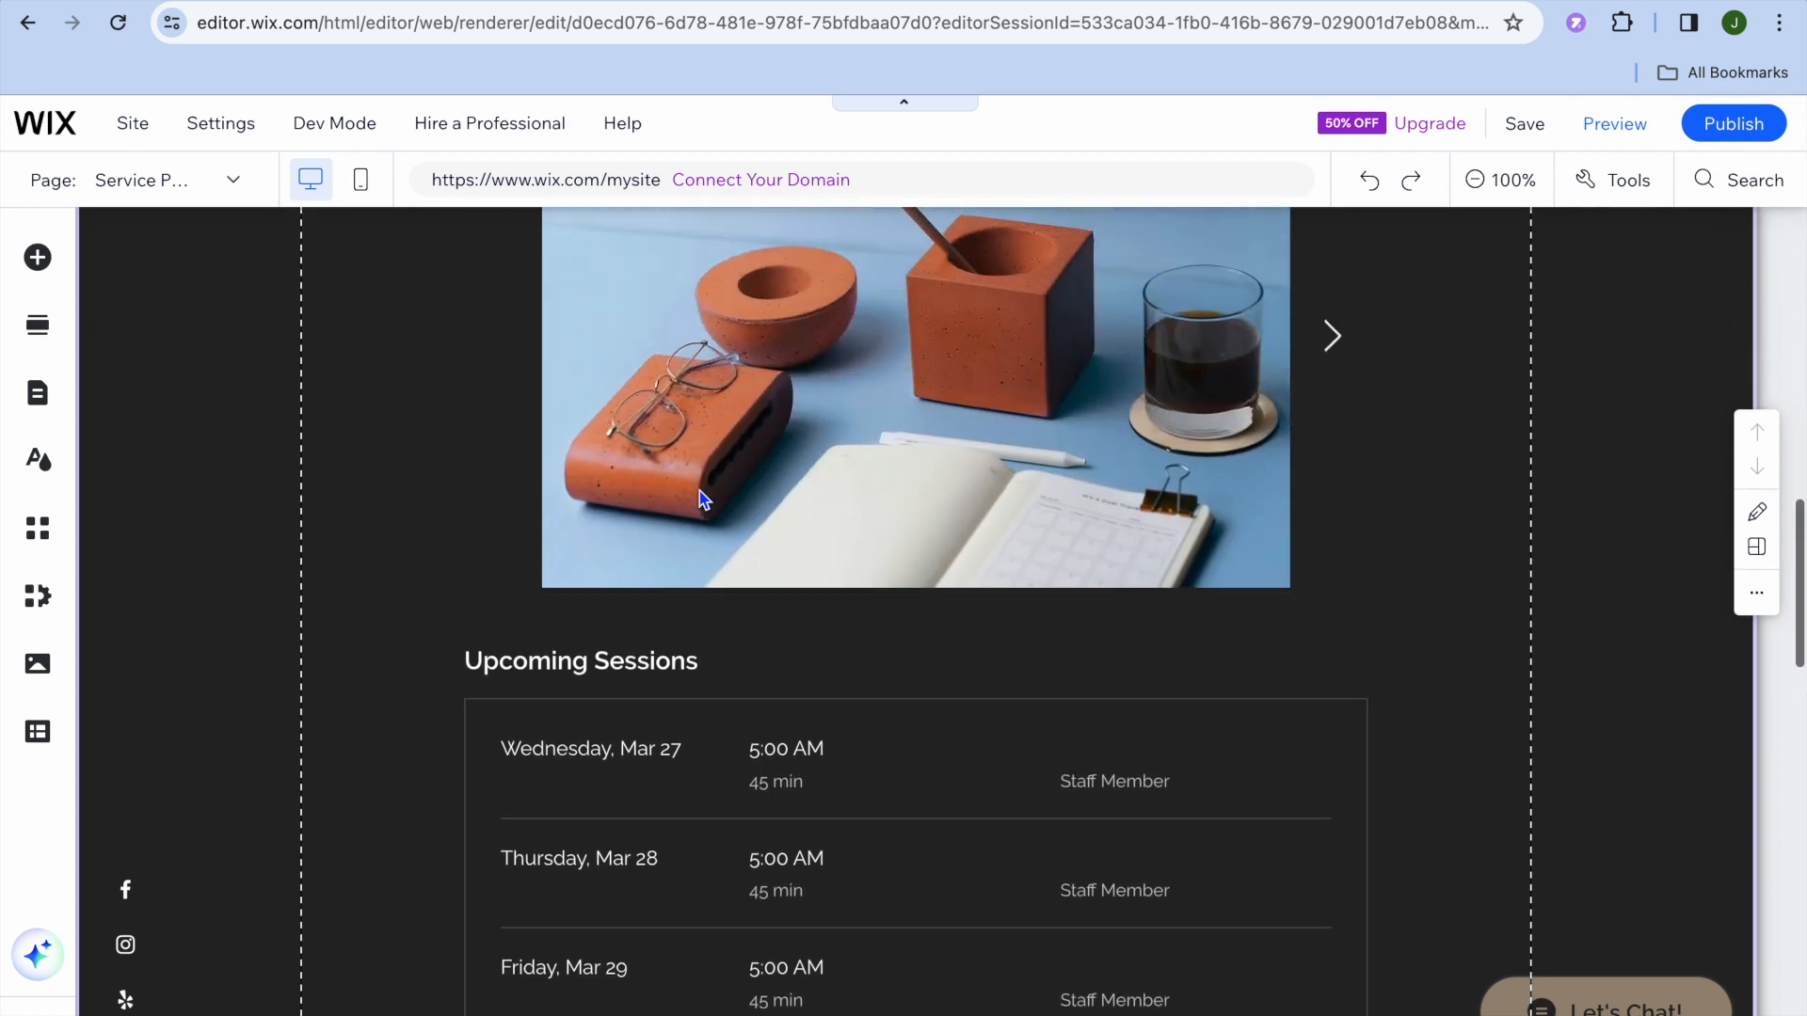
{"action": "scroll", "coordinate": [701, 499], "scroll_direction": "down", "scroll_amount": 10}
{"action": "scroll", "coordinate": [701, 499], "scroll_direction": "up", "scroll_amount": 10}
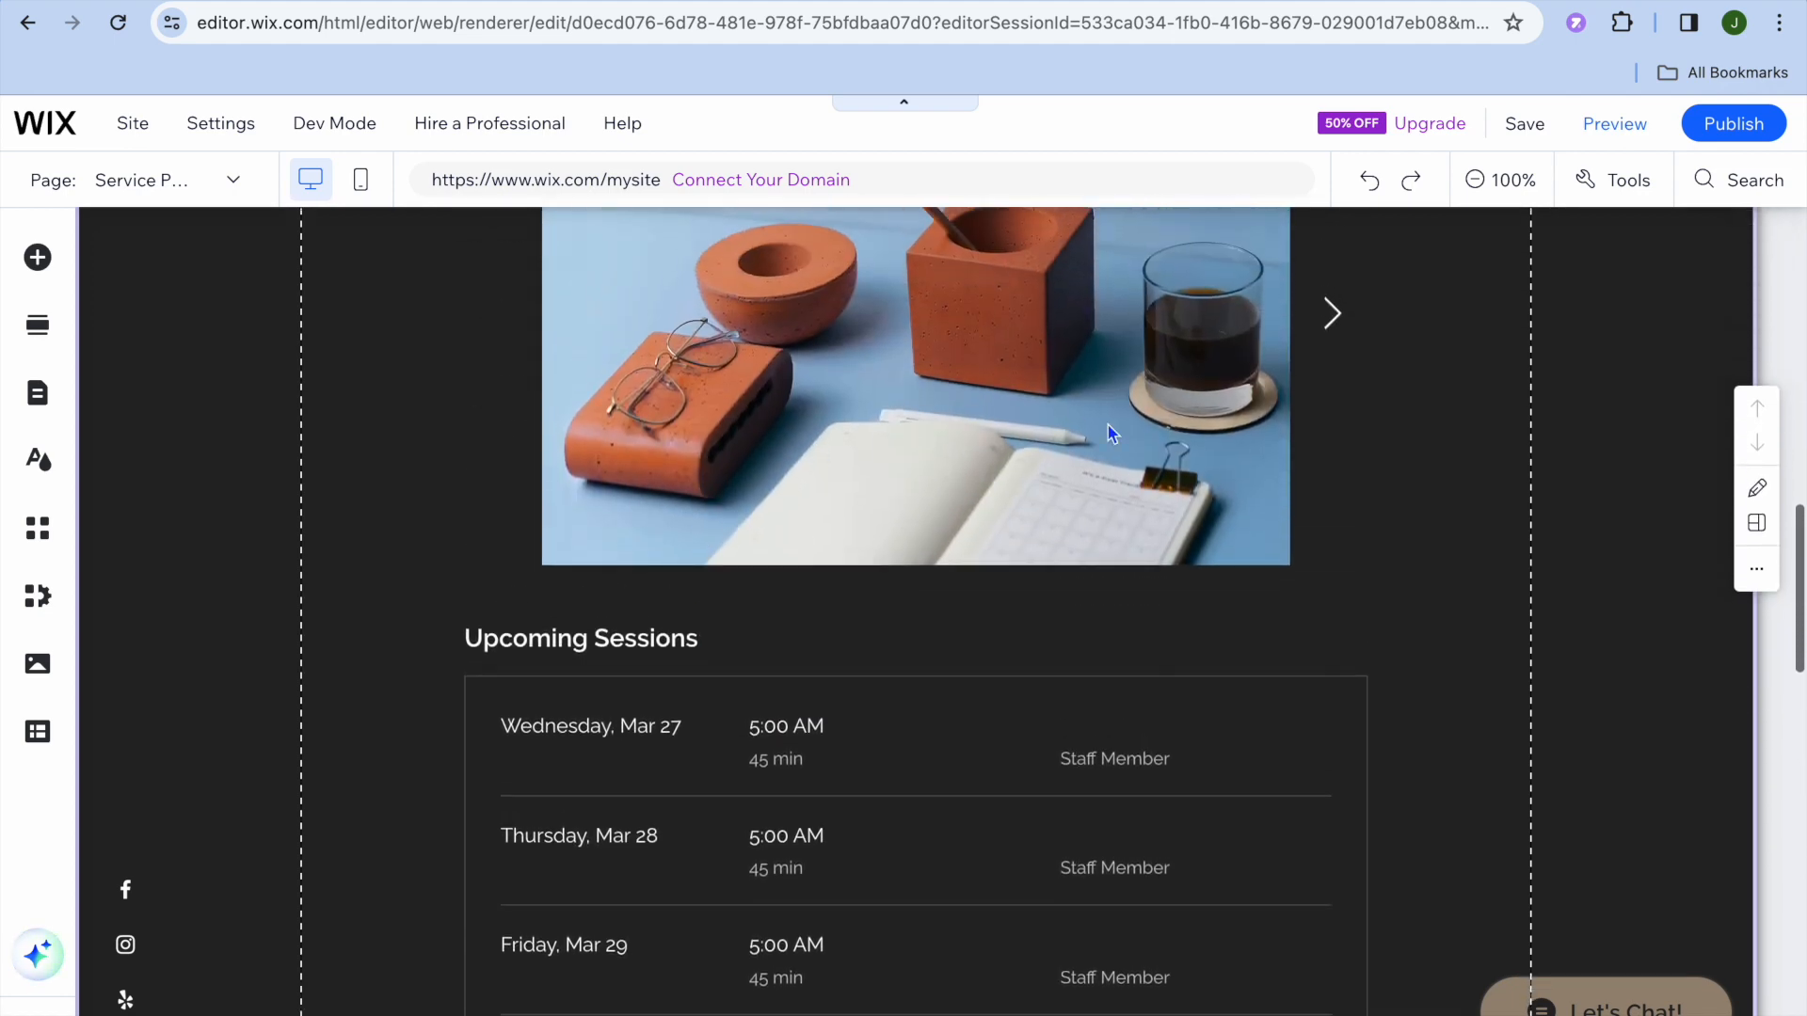
- Preview the site, try booking the Roofing Estimate for 27 March 2024 at 11:00 am, and dismiss the upgrade offer
{"action": "left_click", "coordinate": [1605, 127]}
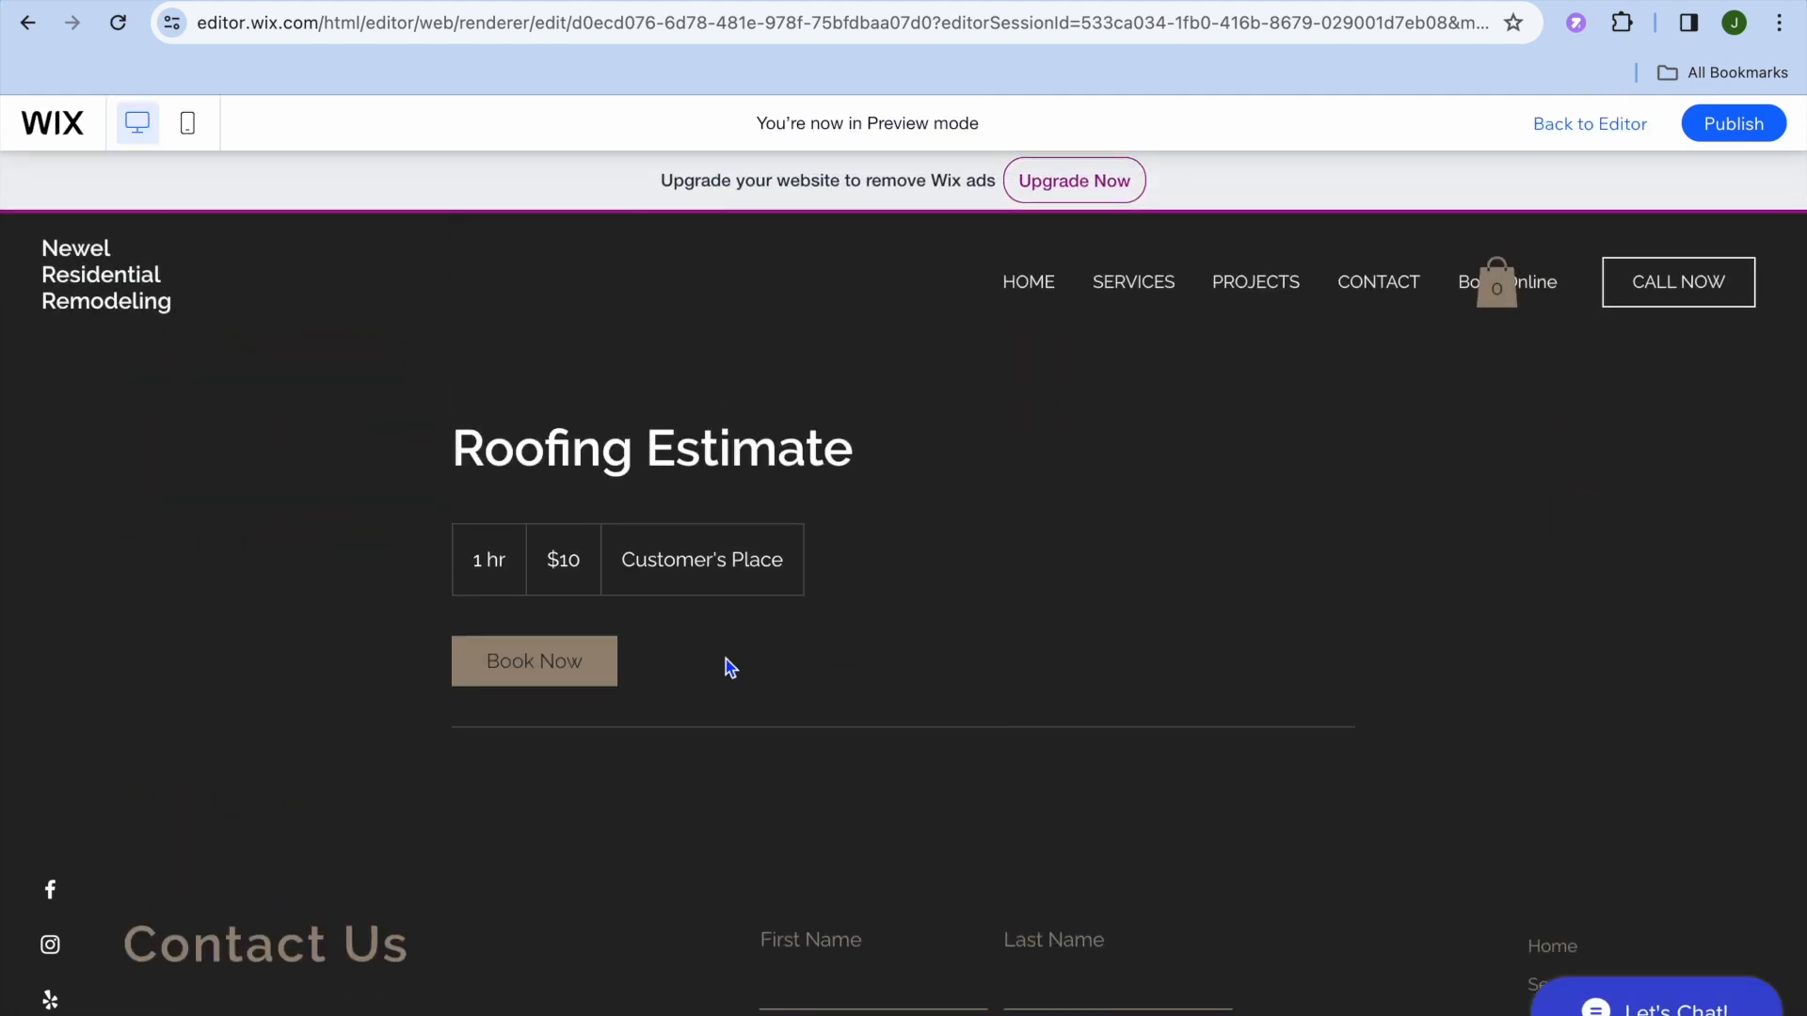
{"action": "left_click", "coordinate": [565, 676]}
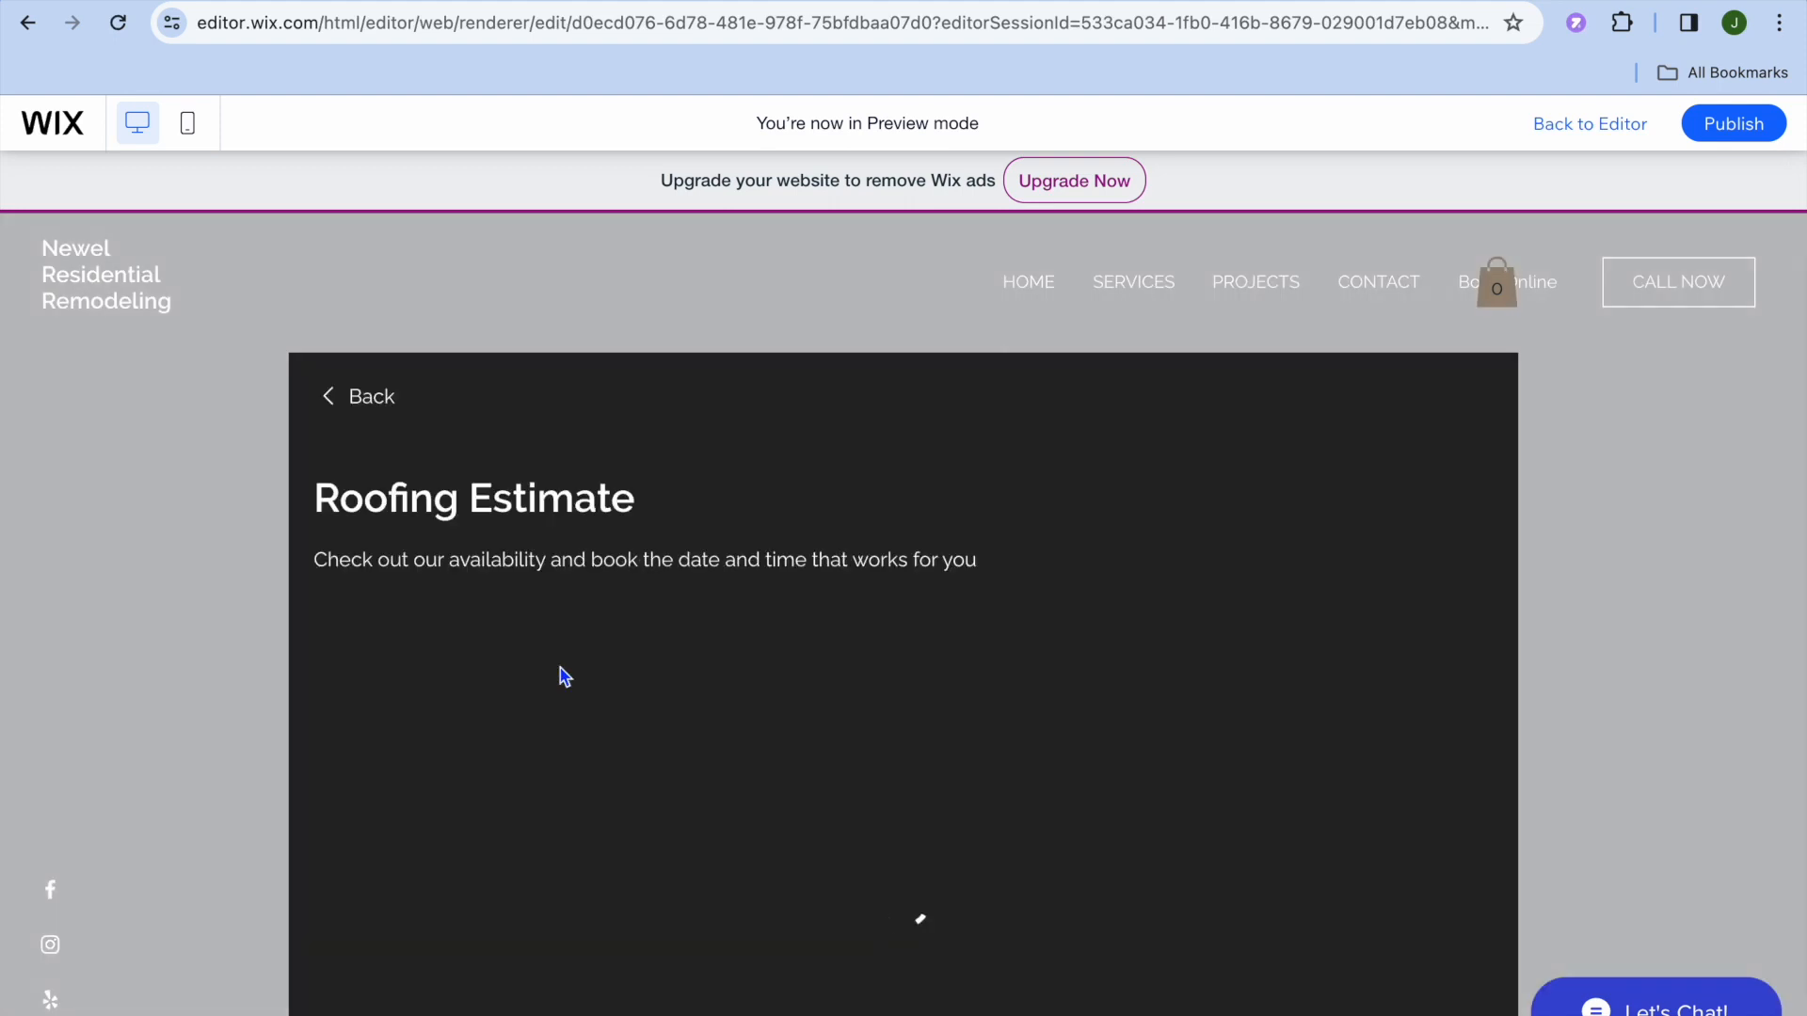
{"action": "scroll", "coordinate": [559, 665], "scroll_direction": "down", "scroll_amount": 2}
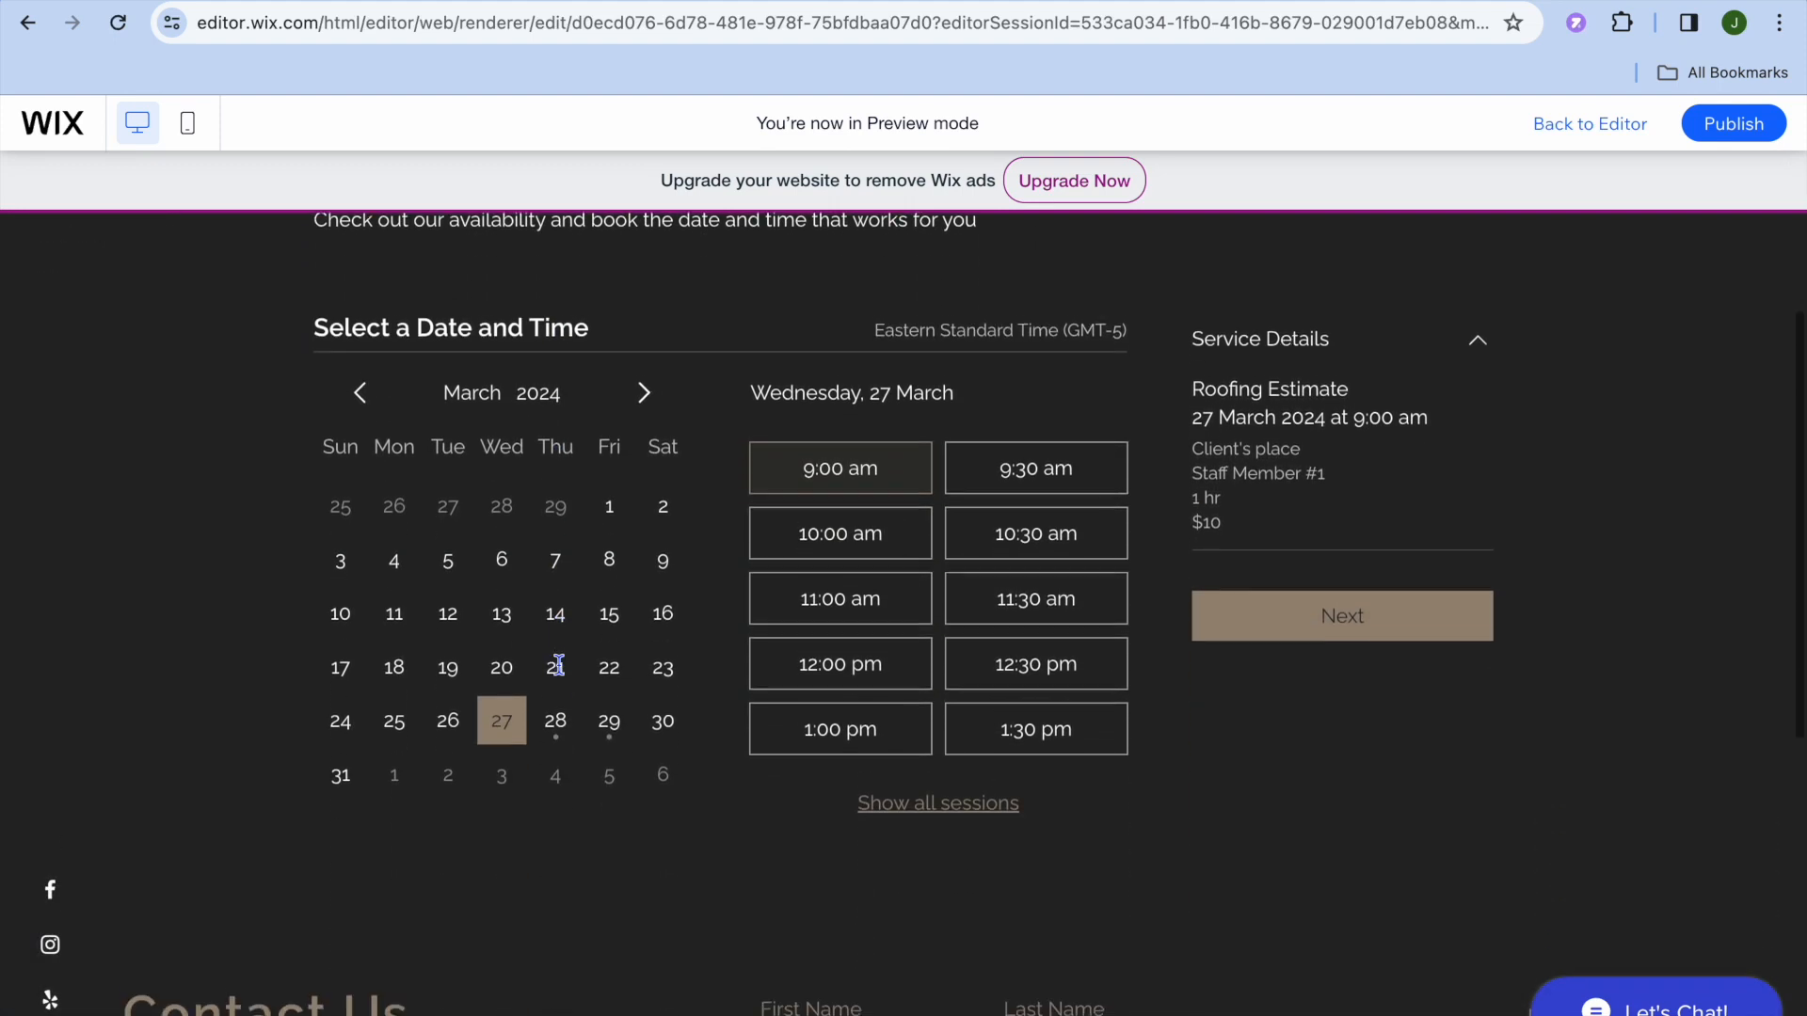
{"action": "scroll", "coordinate": [560, 670], "scroll_direction": "up", "scroll_amount": 1}
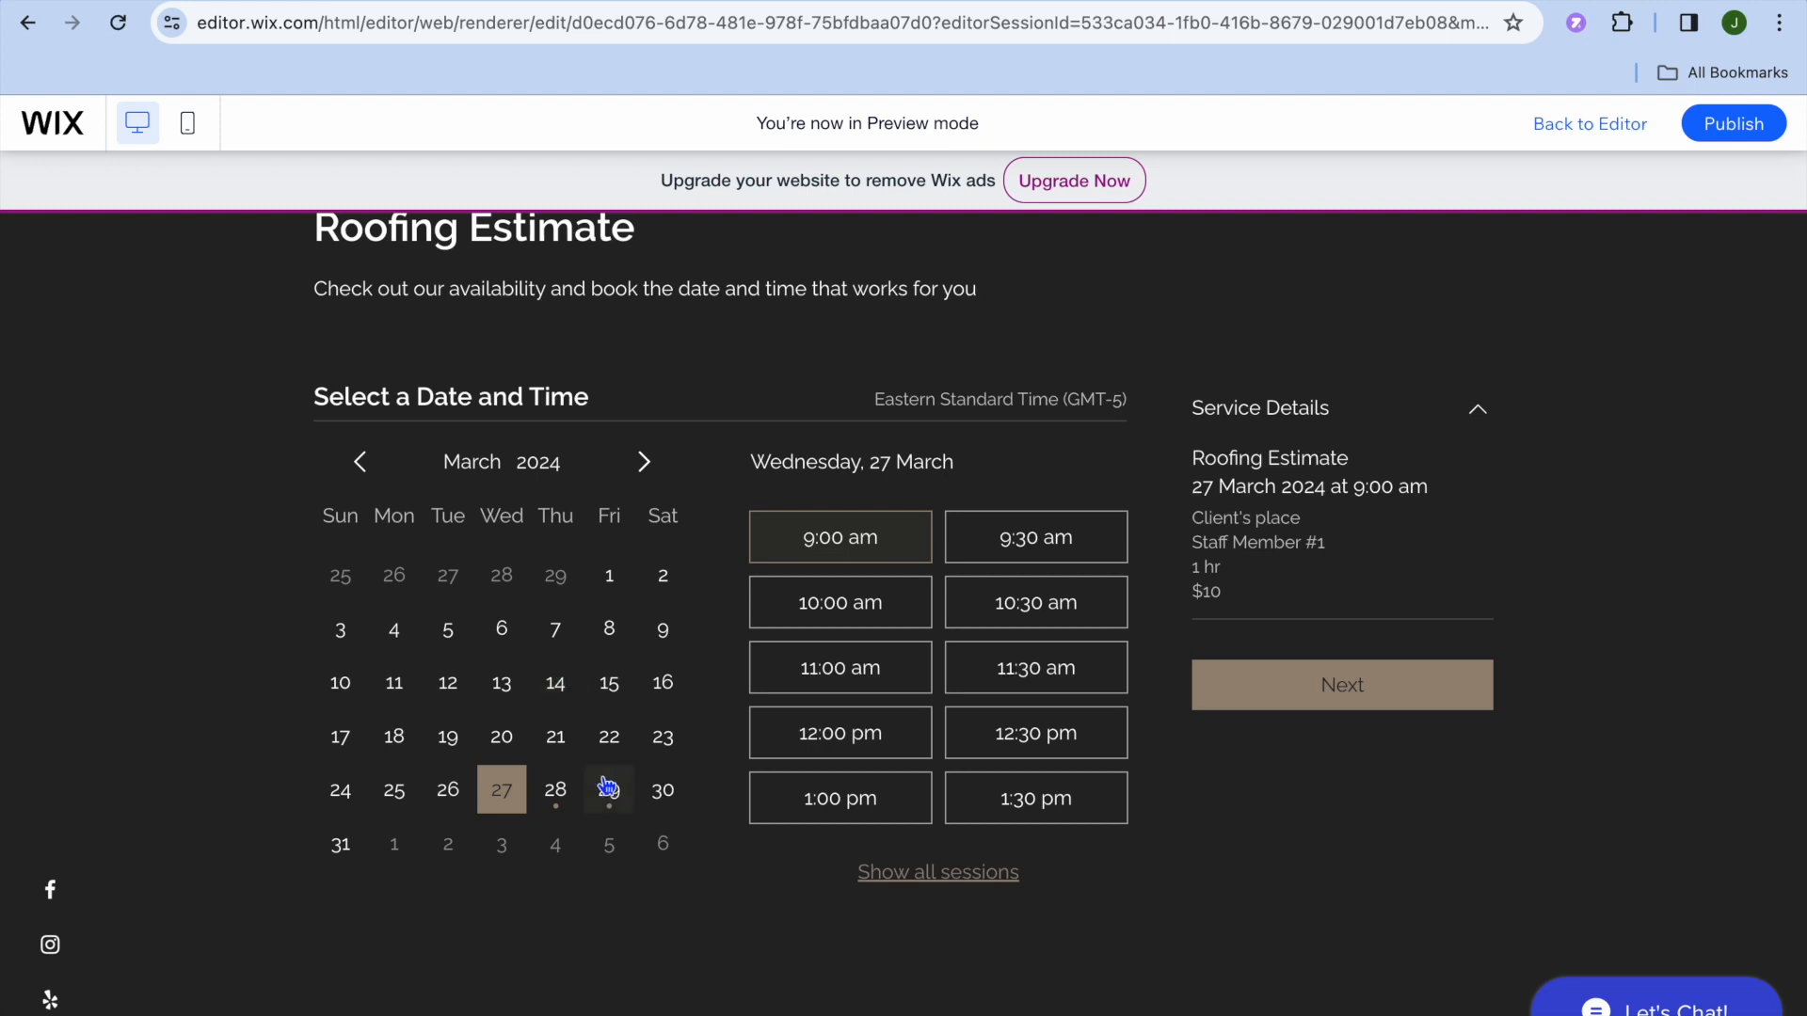
{"action": "left_click", "coordinate": [819, 666]}
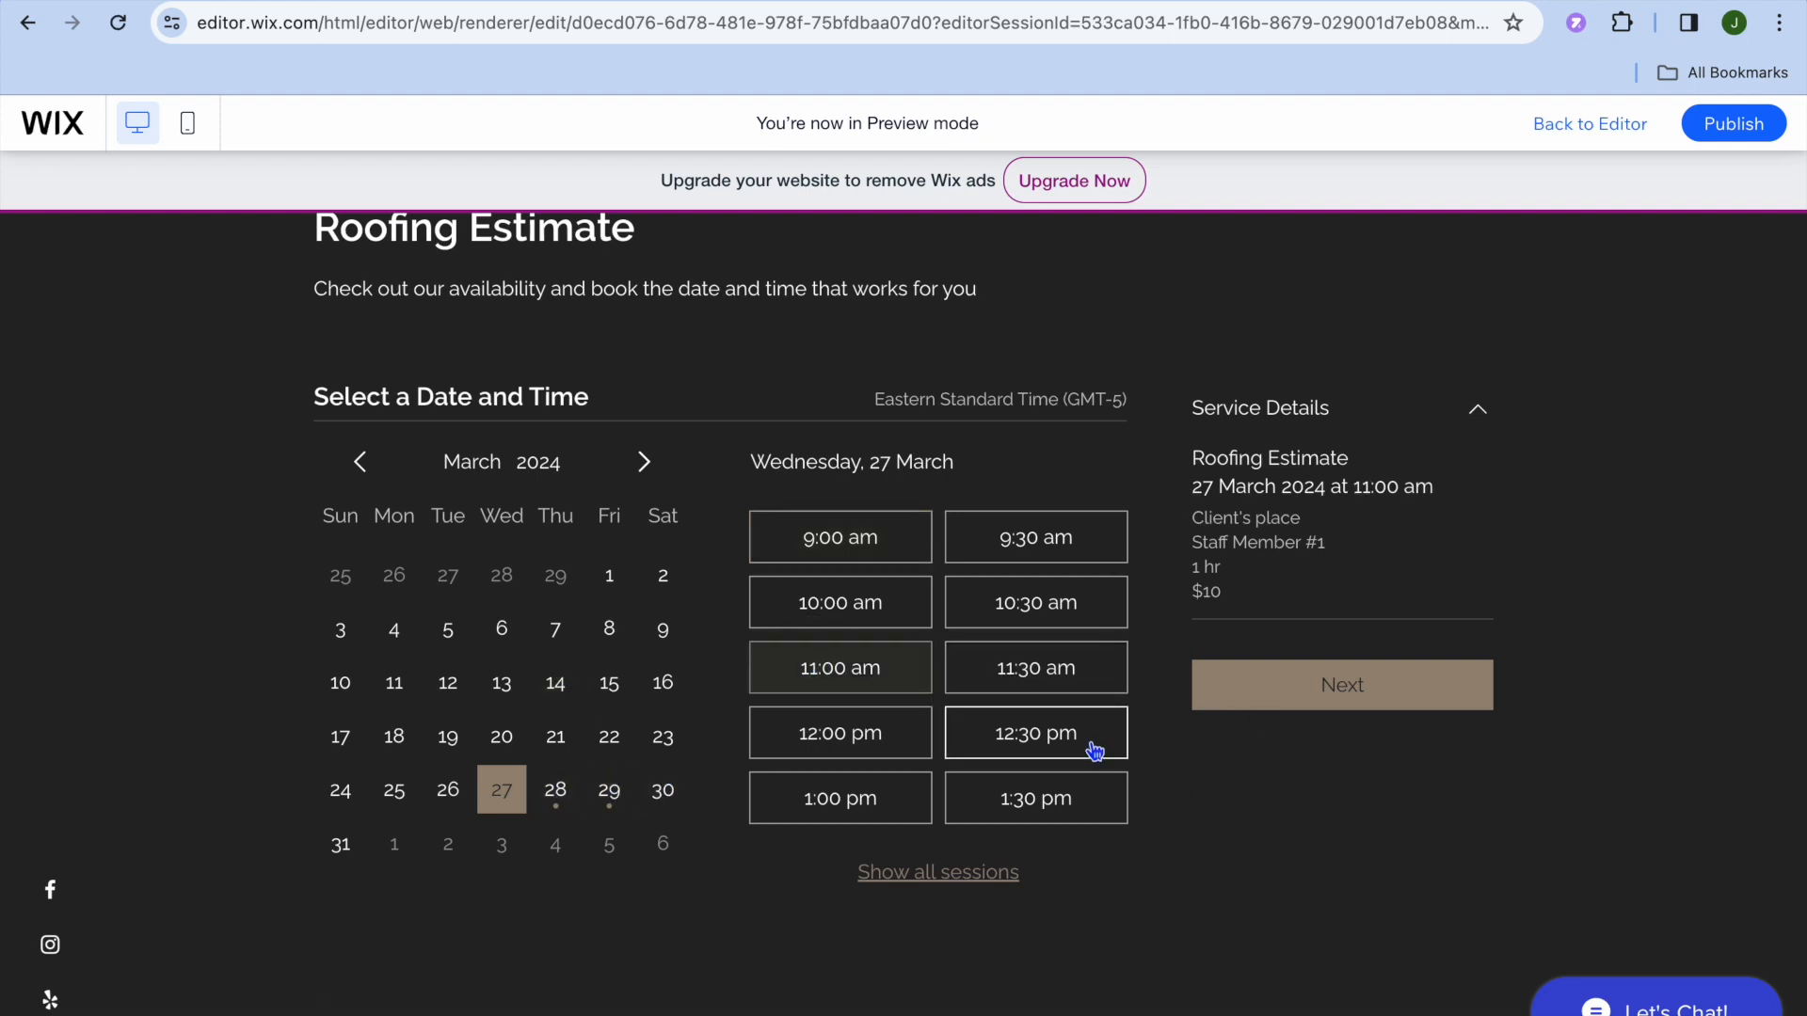
{"action": "left_click", "coordinate": [1319, 701]}
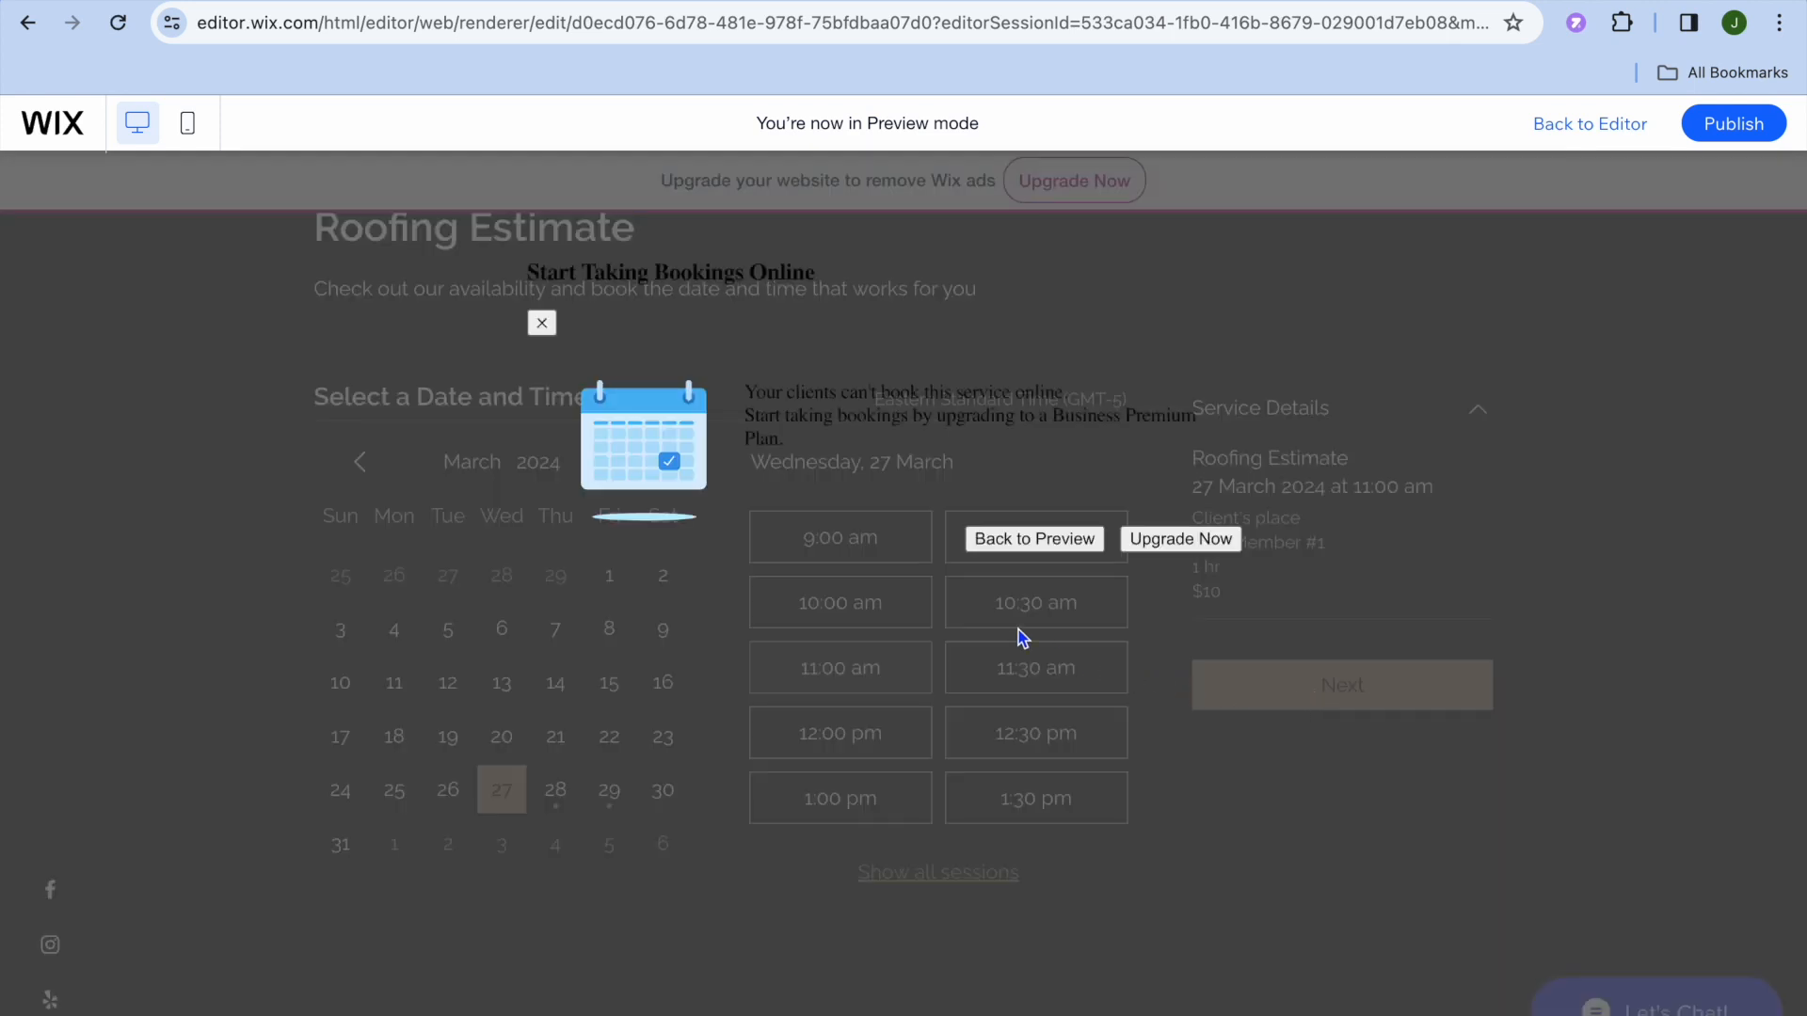
{"action": "left_click", "coordinate": [541, 322]}
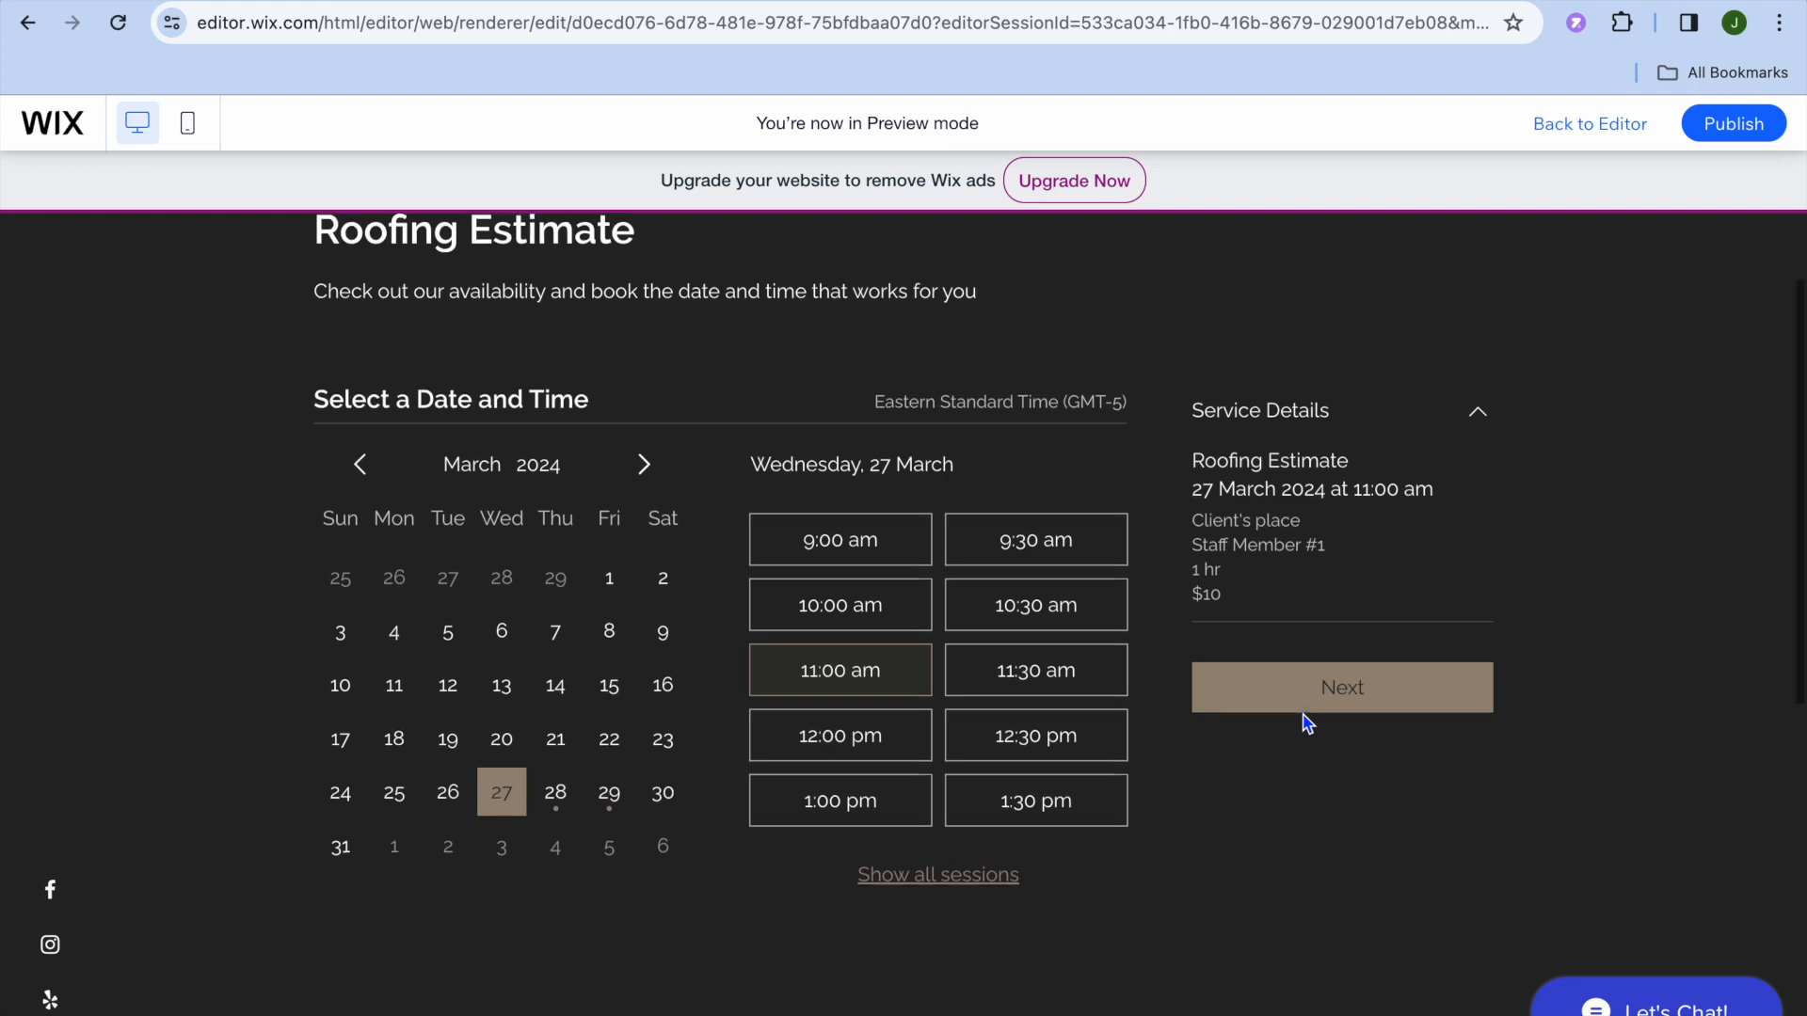
- Leave the Roofing Estimate booking calendar and look over the home page in the preview
{"action": "scroll", "coordinate": [1306, 723], "scroll_direction": "up", "scroll_amount": 3}
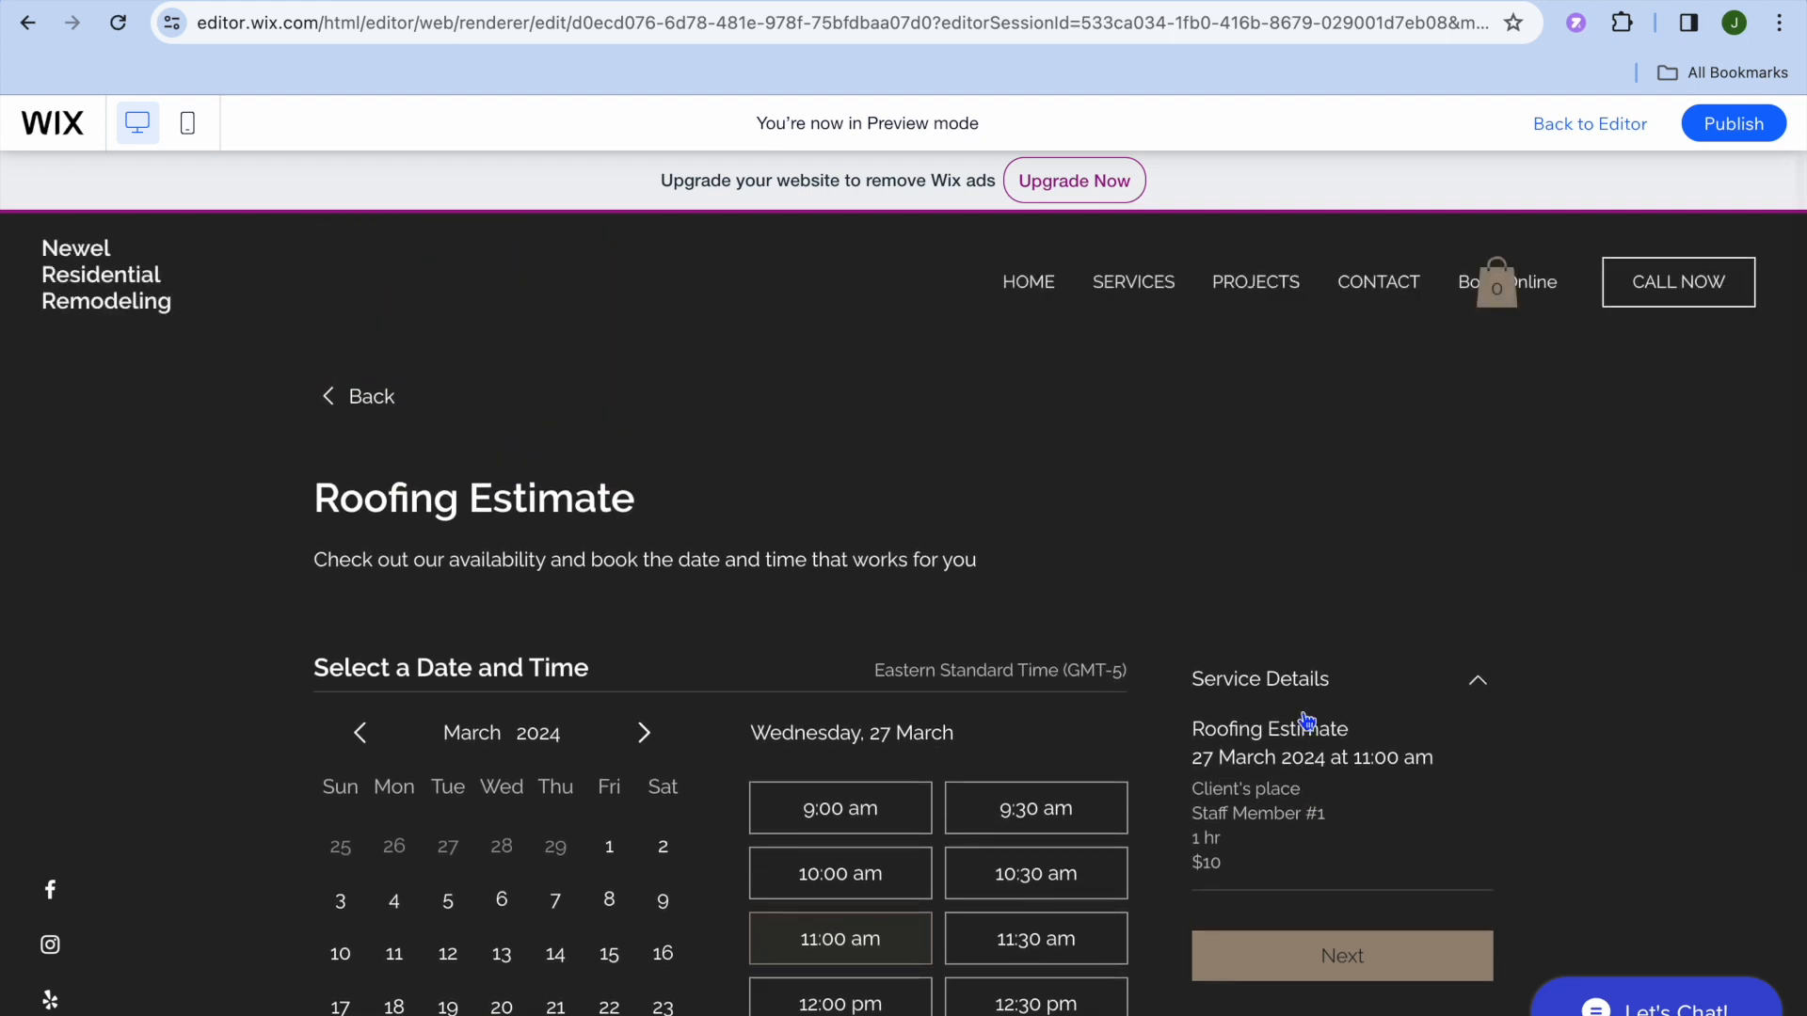
{"action": "left_click", "coordinate": [356, 403]}
{"action": "left_click", "coordinate": [1028, 283]}
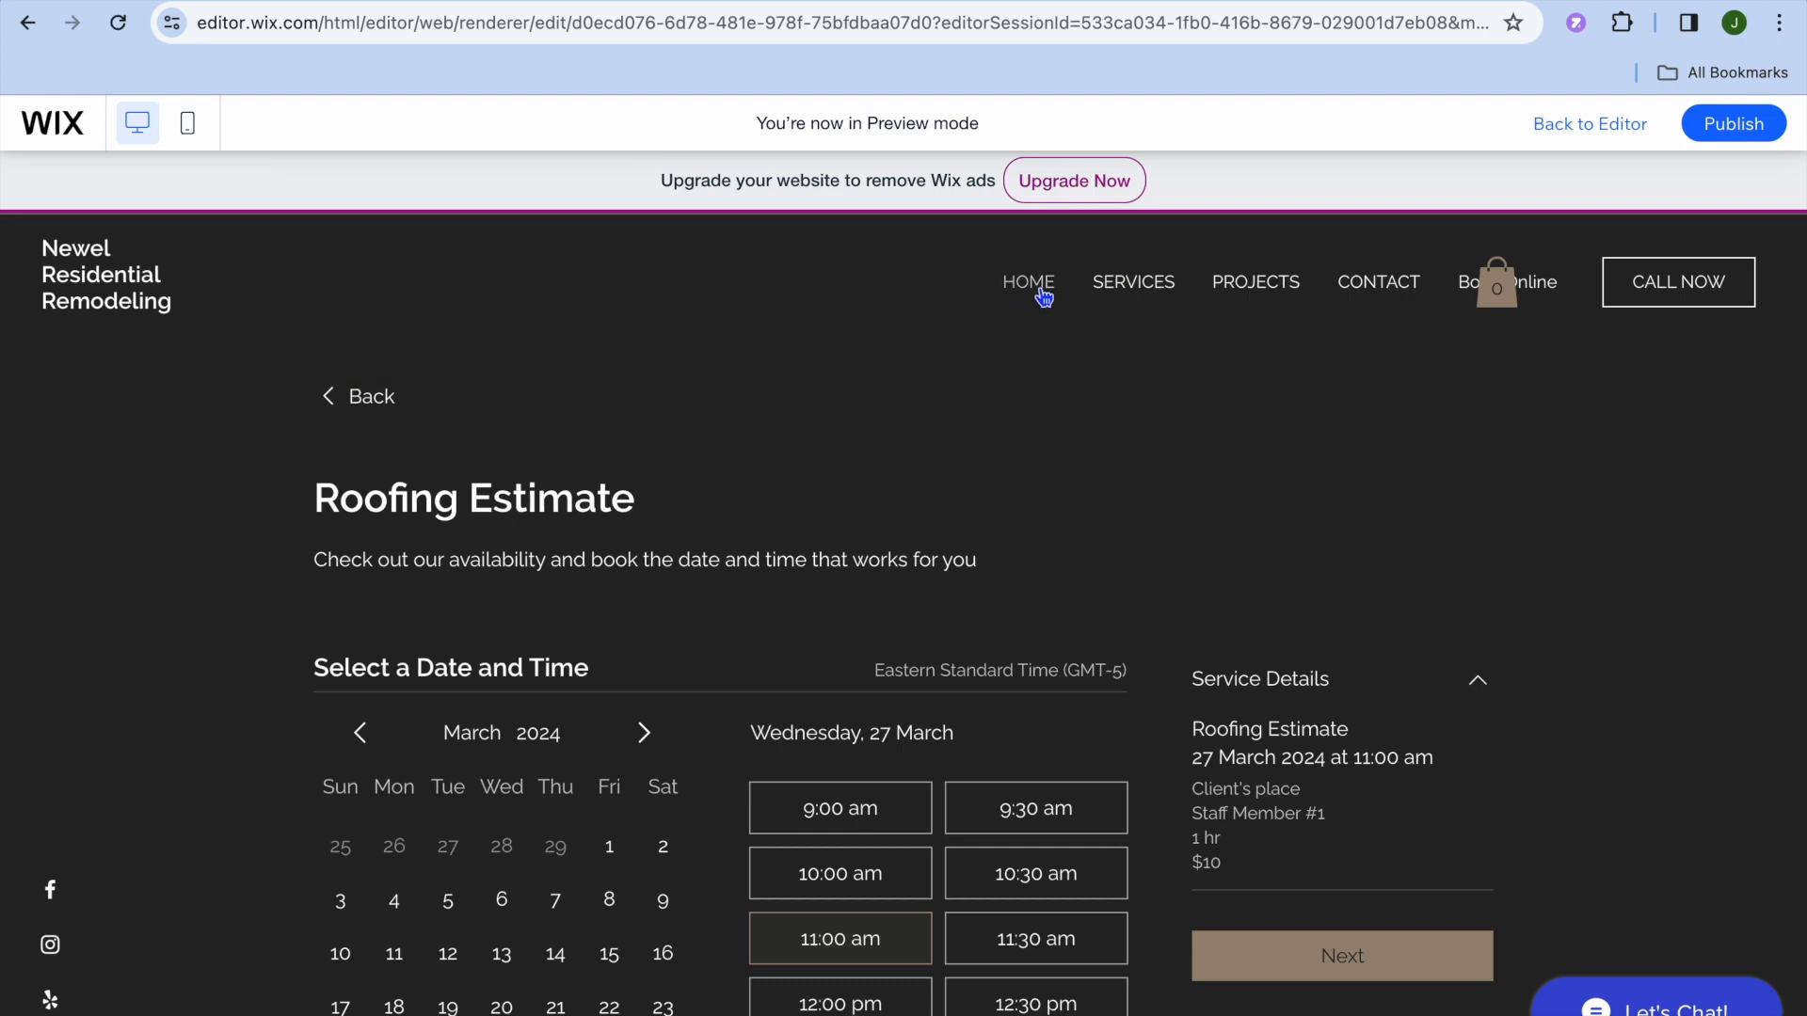
{"action": "scroll", "coordinate": [921, 578], "scroll_direction": "down", "scroll_amount": 10}
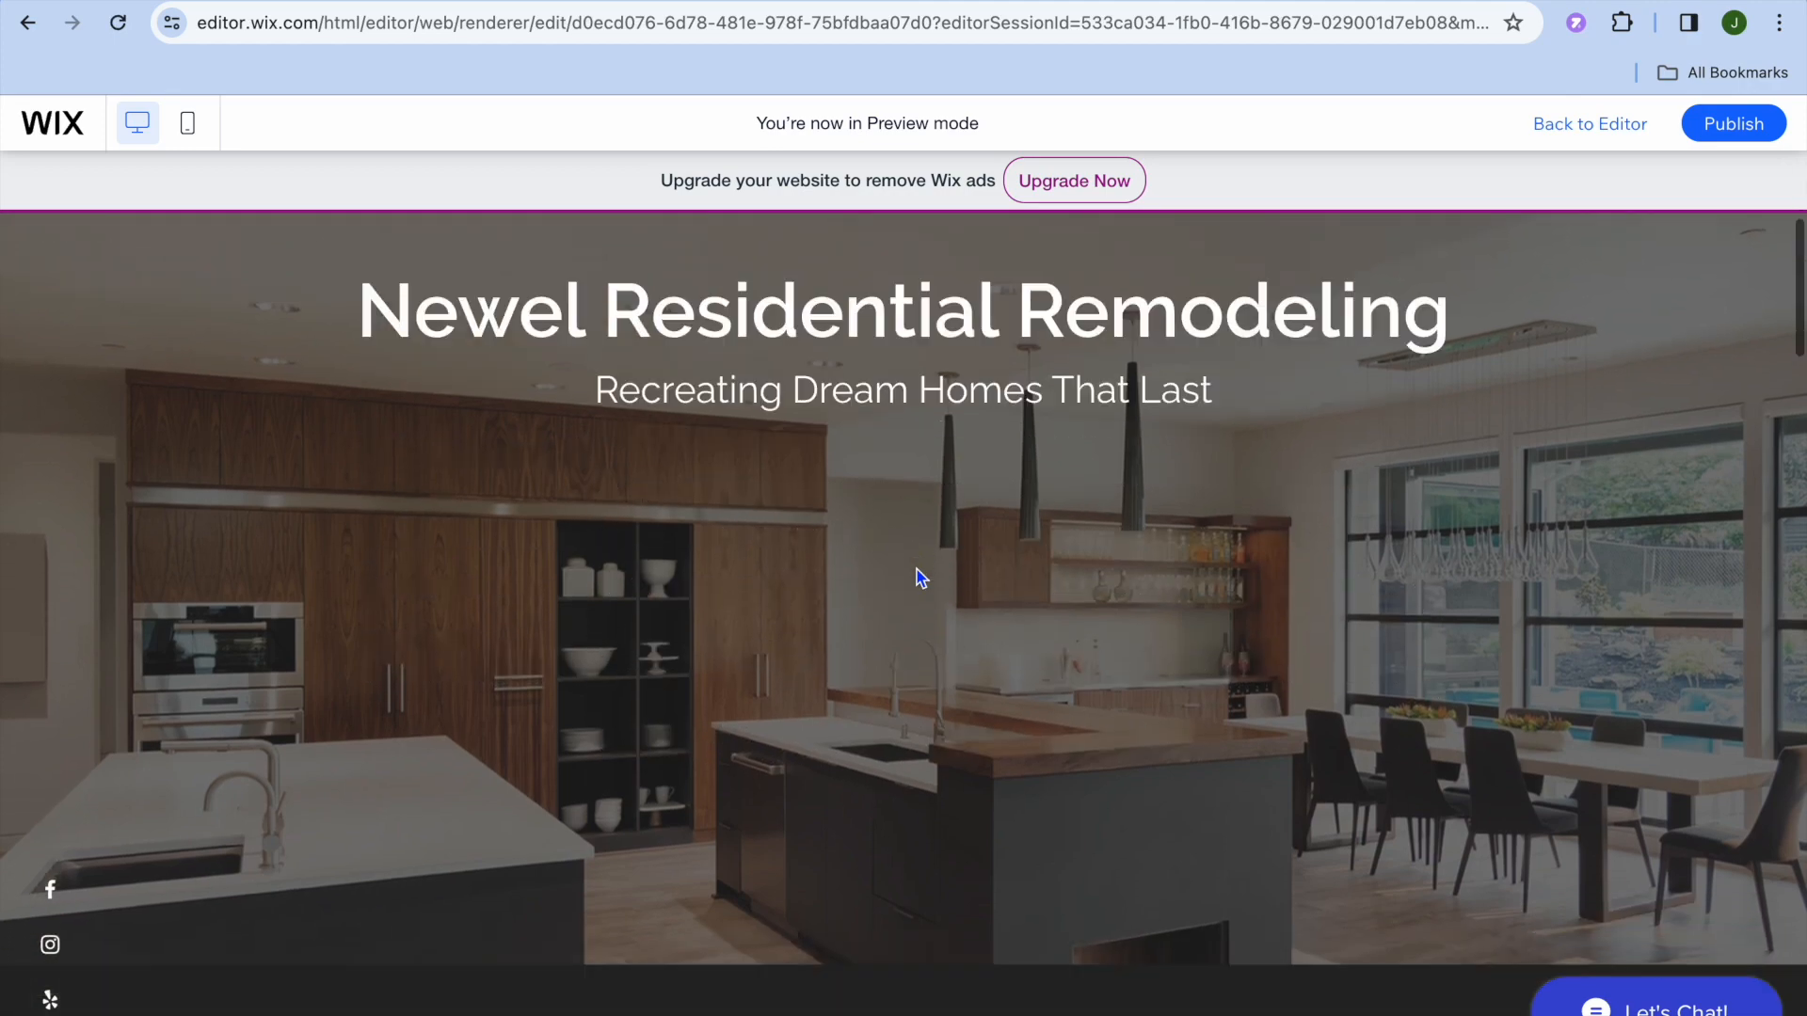